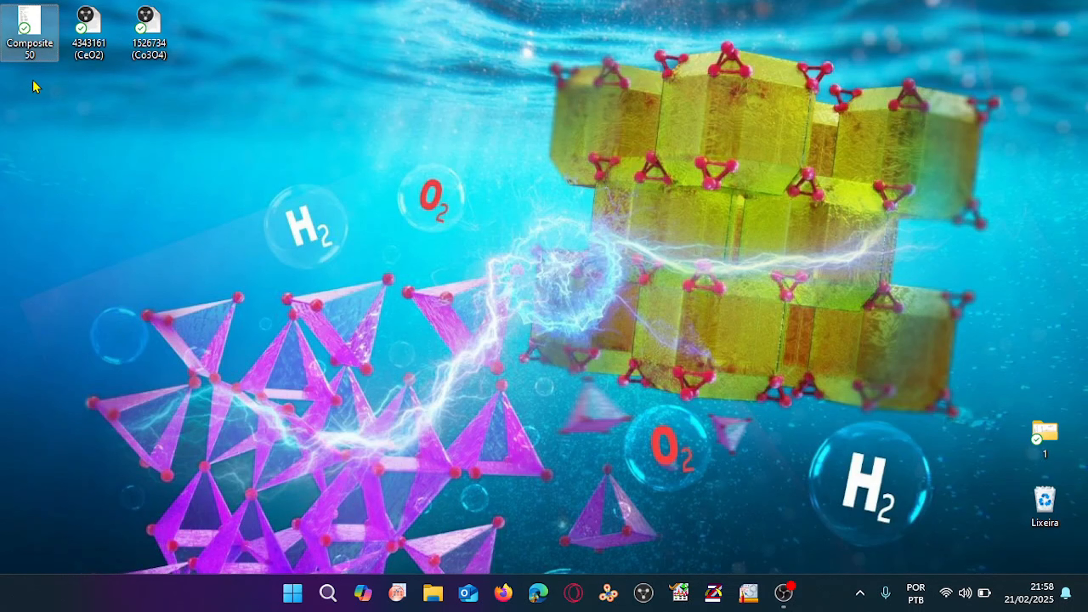
# Step: Shift the 1526734 (Co3O4) and 4343161 (CeO2) files on the desktop away from the Composite 50 file
pyautogui.moveTo(195, 106); pyautogui.dragTo(201, 29)
pyautogui.click(144, 119)
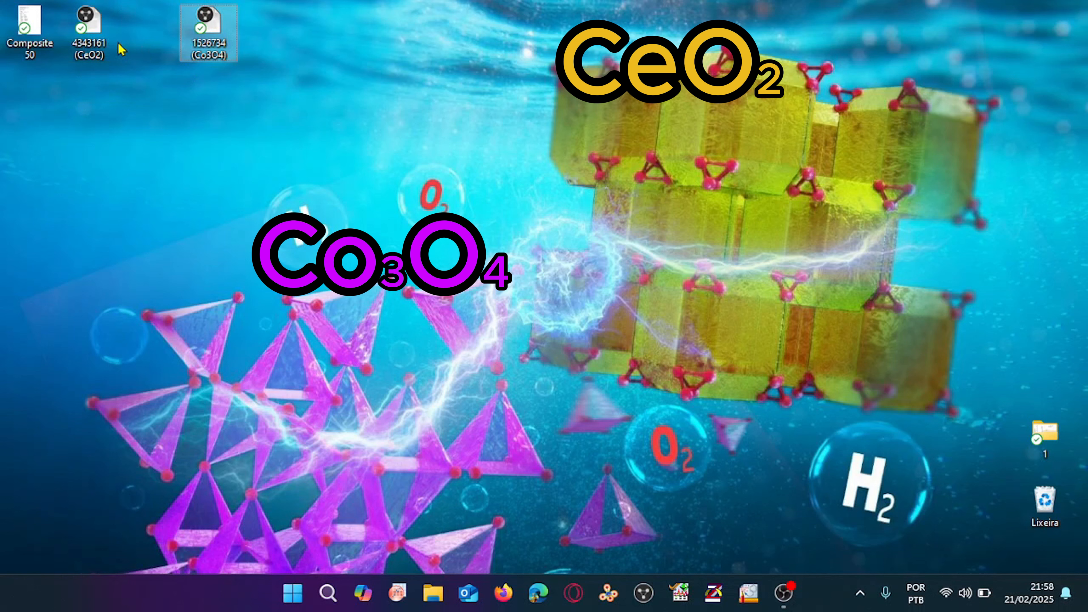
pyautogui.moveTo(103, 39); pyautogui.dragTo(158, 41)
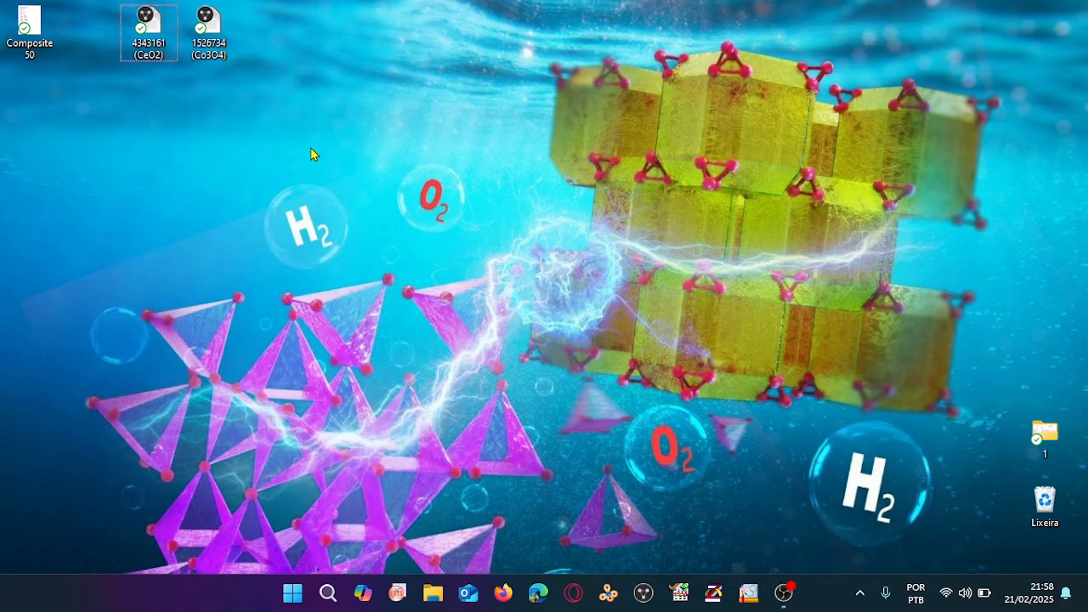
pyautogui.moveTo(289, 108); pyautogui.dragTo(133, 24)
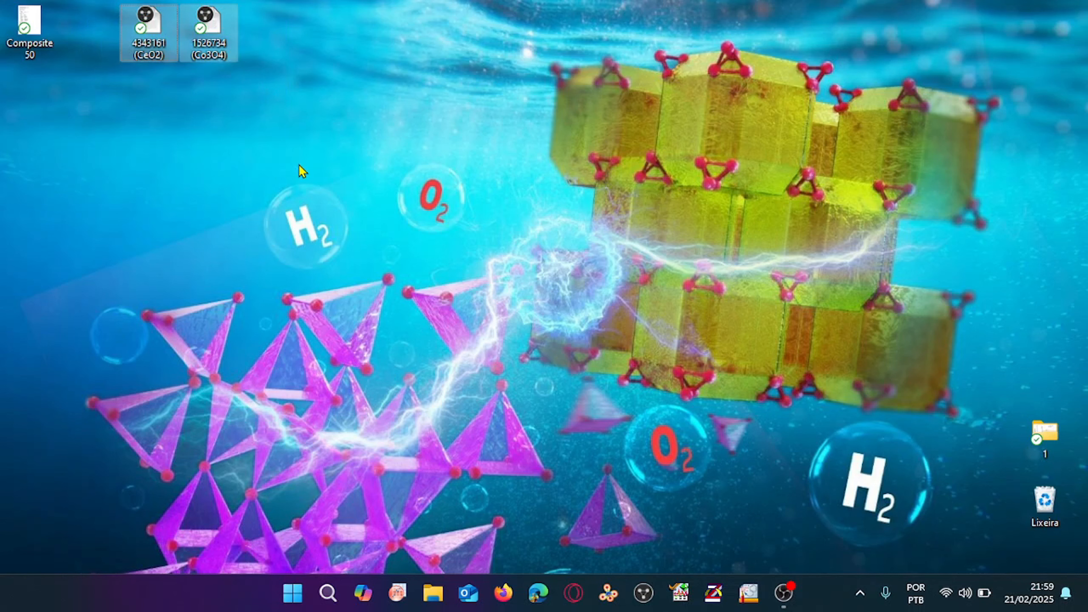
pyautogui.moveTo(298, 164); pyautogui.dragTo(130, 11)
pyautogui.moveTo(365, 111); pyautogui.dragTo(136, 28)
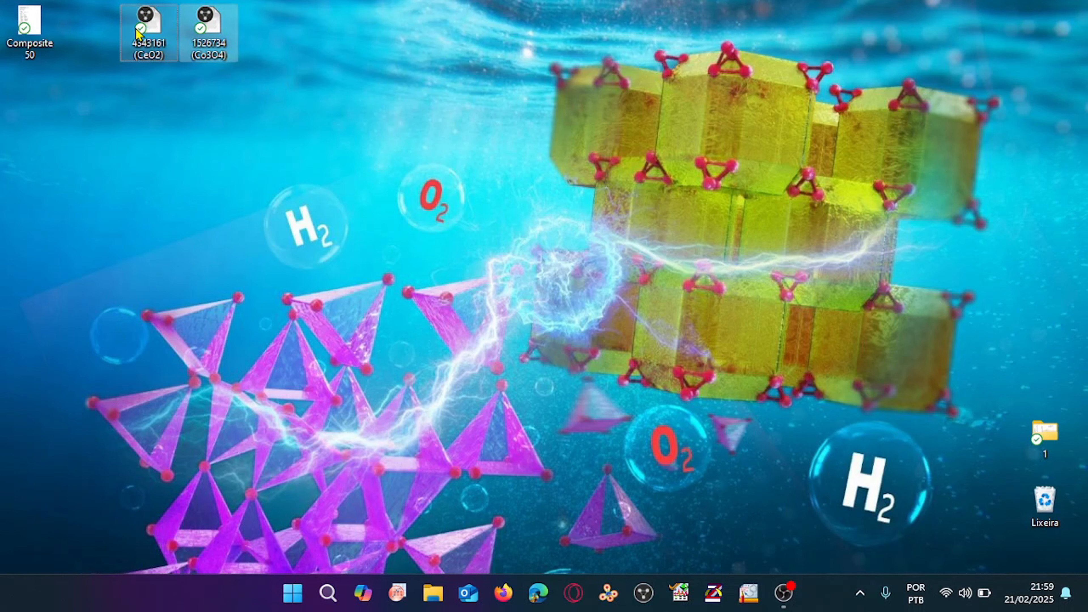
pyautogui.click(210, 142)
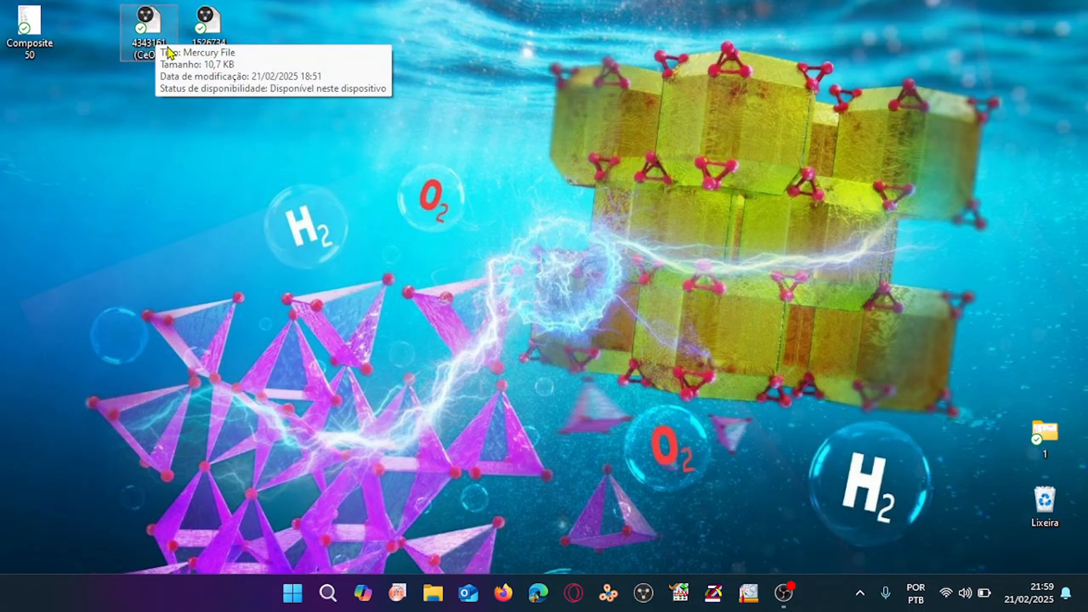
pyautogui.moveTo(159, 40)
pyautogui.mouseDown()
pyautogui.moveTo(153, 95)
pyautogui.moveTo(169, 43)
pyautogui.mouseUp()
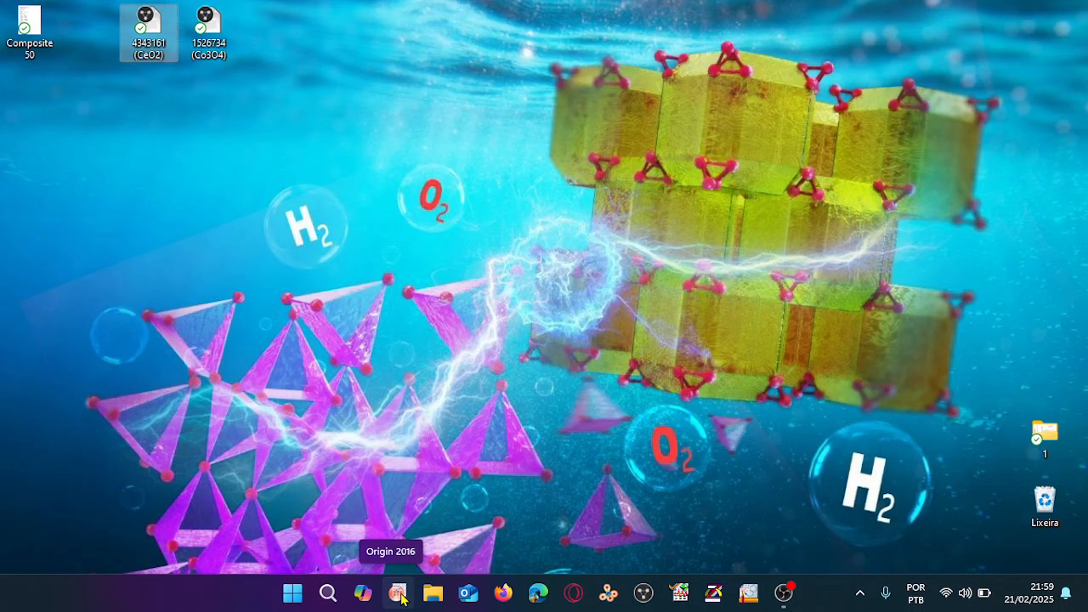
# Step: Launch Mercury and load the 4343161 (CeO2) structure file from the desktop
pyautogui.click(650, 602)
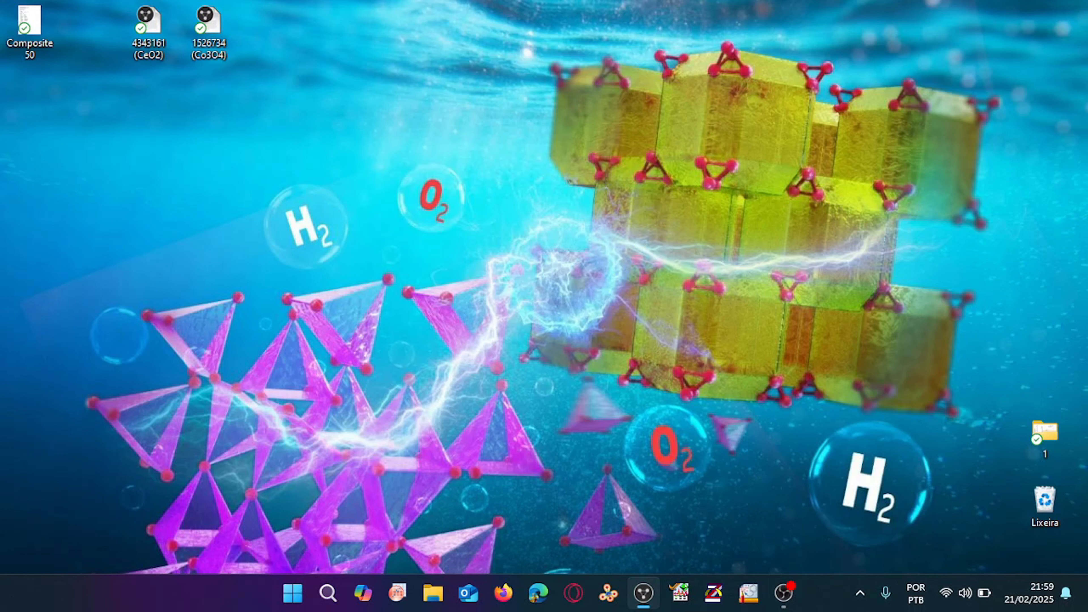
pyautogui.moveTo(148, 26); pyautogui.dragTo(523, 178)
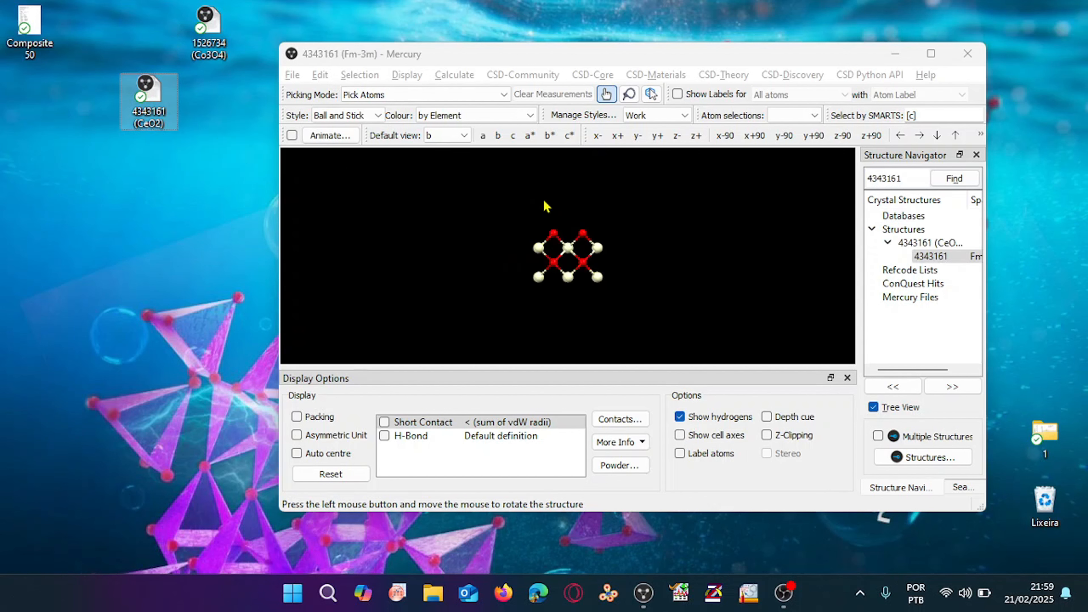
pyautogui.moveTo(583, 264); pyautogui.dragTo(519, 151)
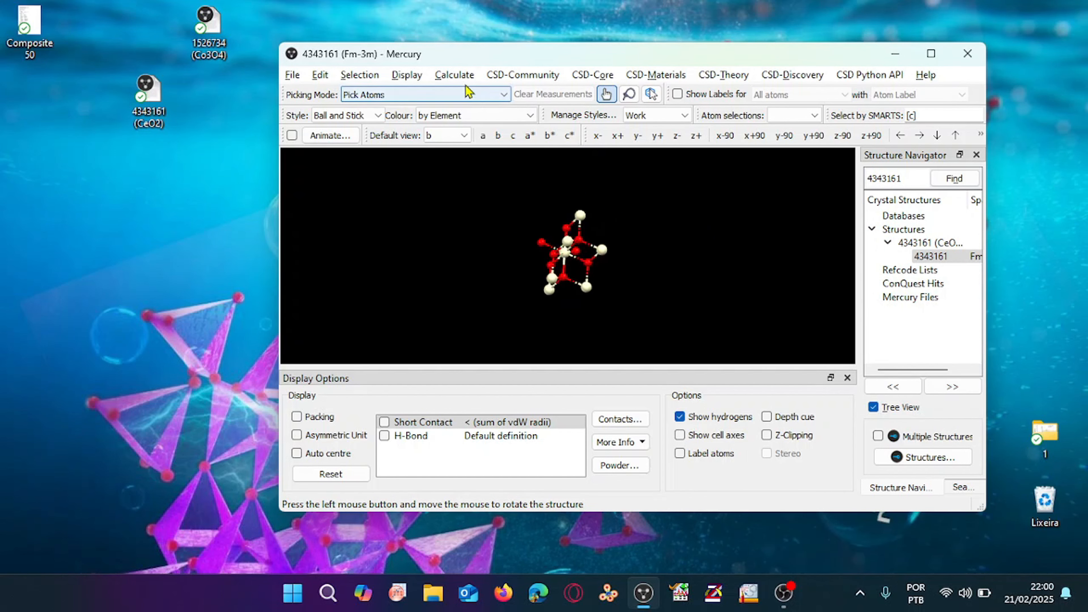
# Step: Calculate the powder pattern of the CeO2 structure
pyautogui.click(454, 74)
pyautogui.moveTo(487, 70)
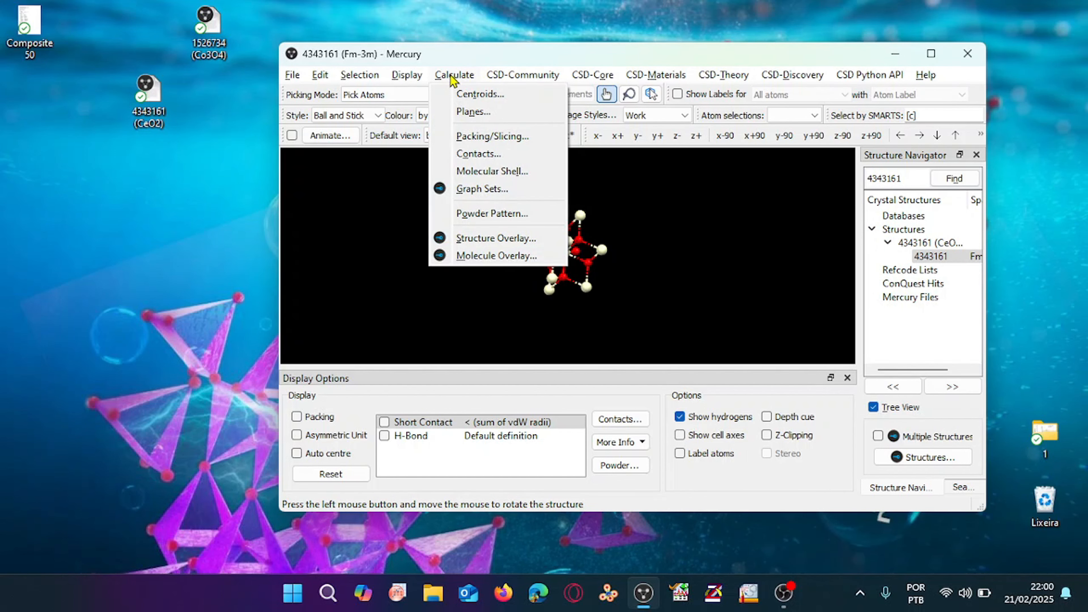
pyautogui.click(476, 214)
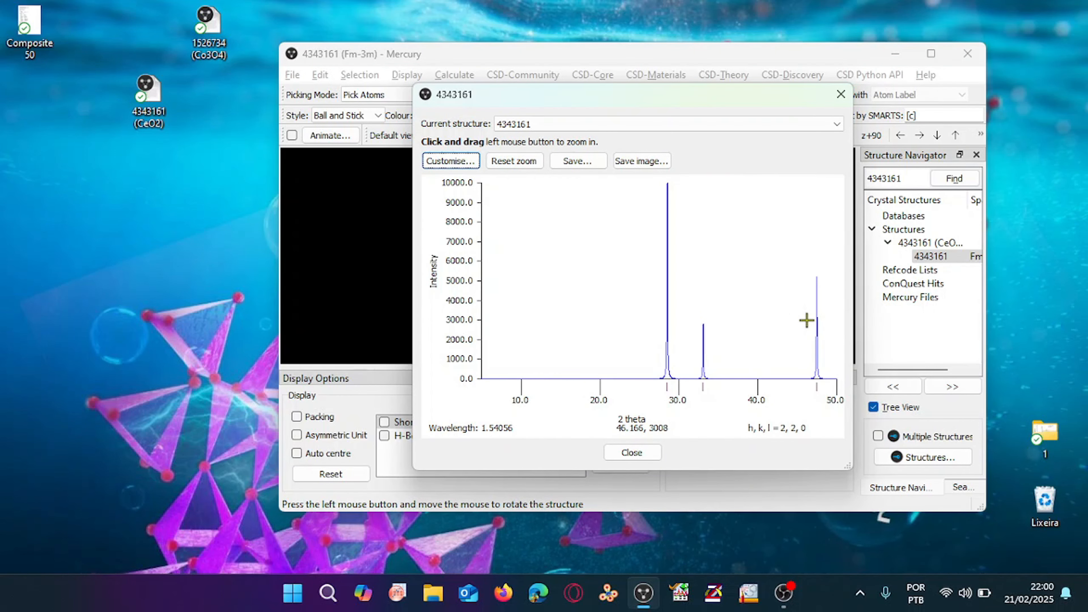
# Step: Set the stop angle of the CeO2 powder pattern to 90 degrees 2 theta and apply it
pyautogui.click(451, 160)
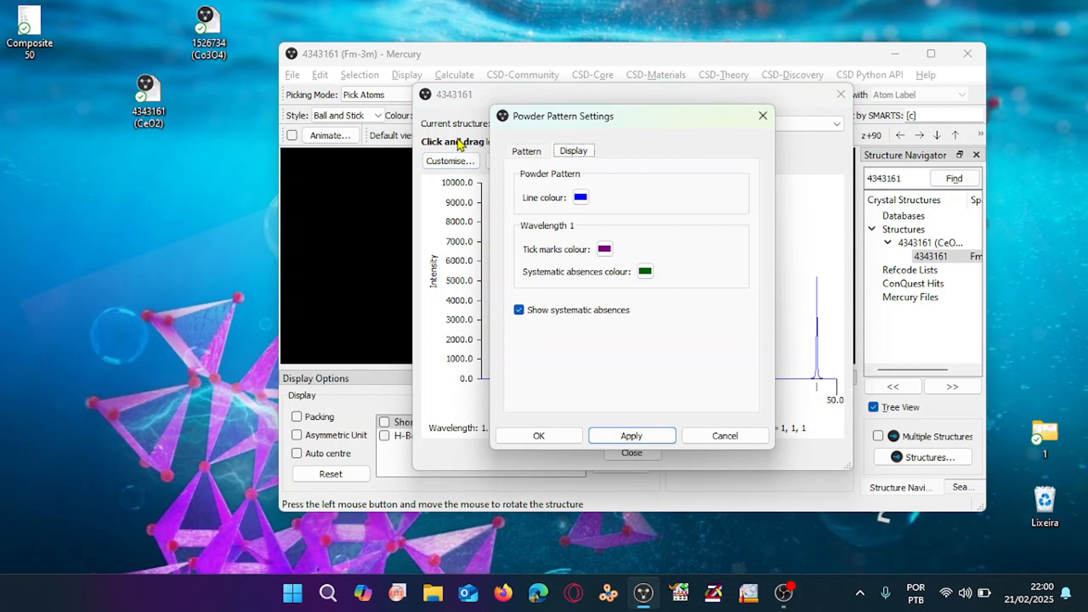
pyautogui.click(529, 154)
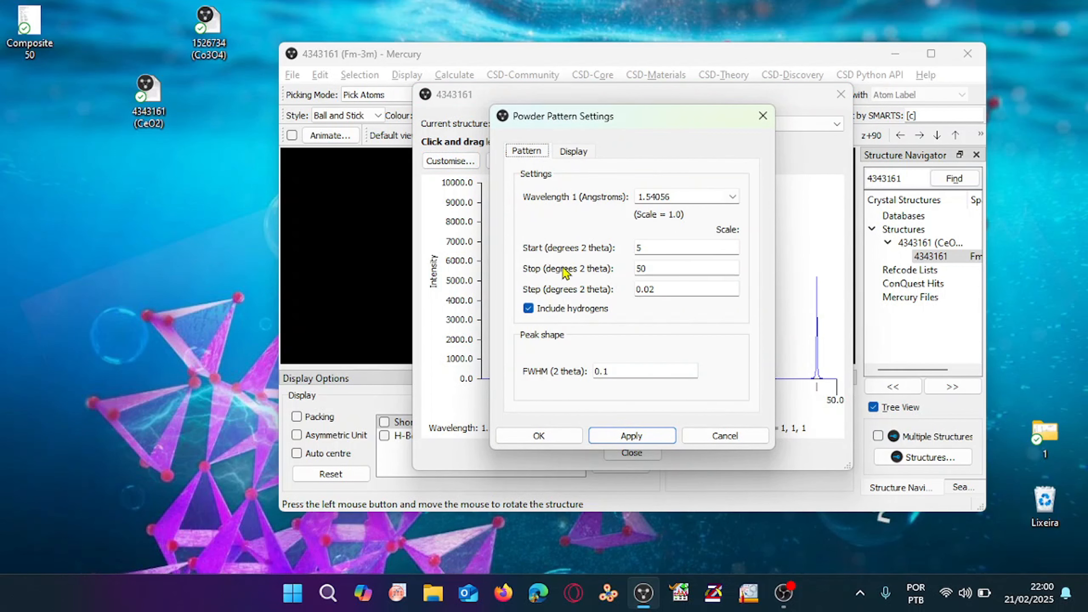
pyautogui.doubleClick(654, 268)
pyautogui.write('90')
pyautogui.click(650, 443)
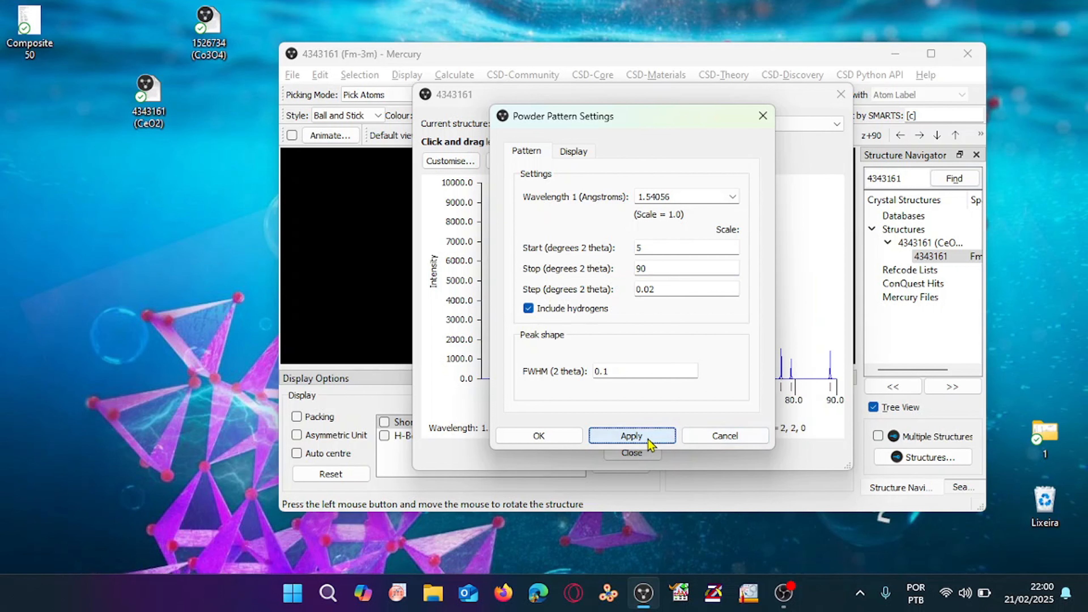
pyautogui.click(557, 439)
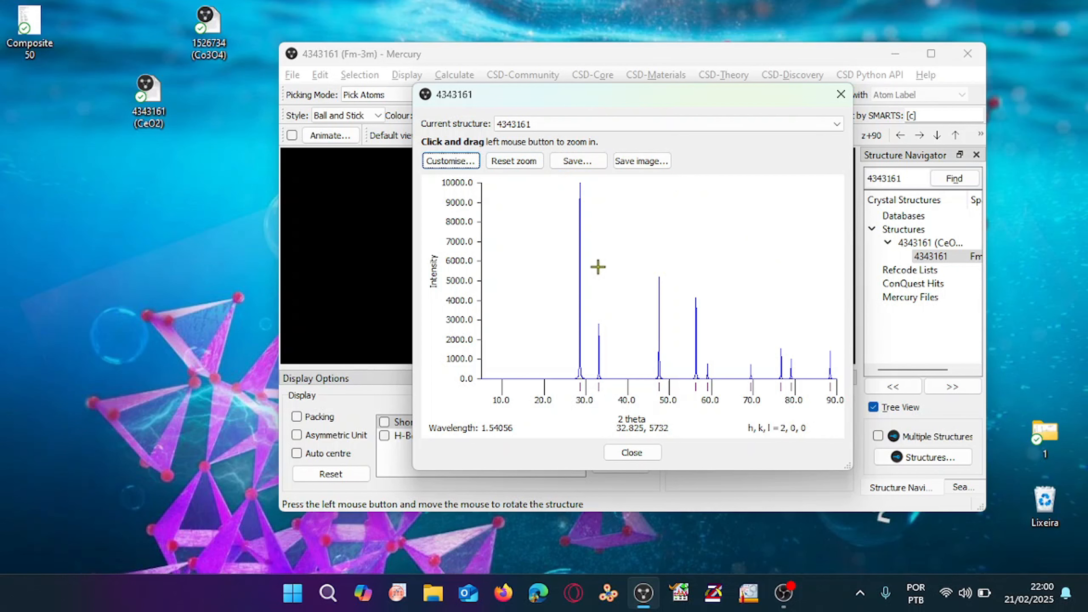
# Step: Save the CeO2 powder pattern to the desktop as the tab-separated file "4343161 CeO2" and close the pattern window
pyautogui.click(589, 164)
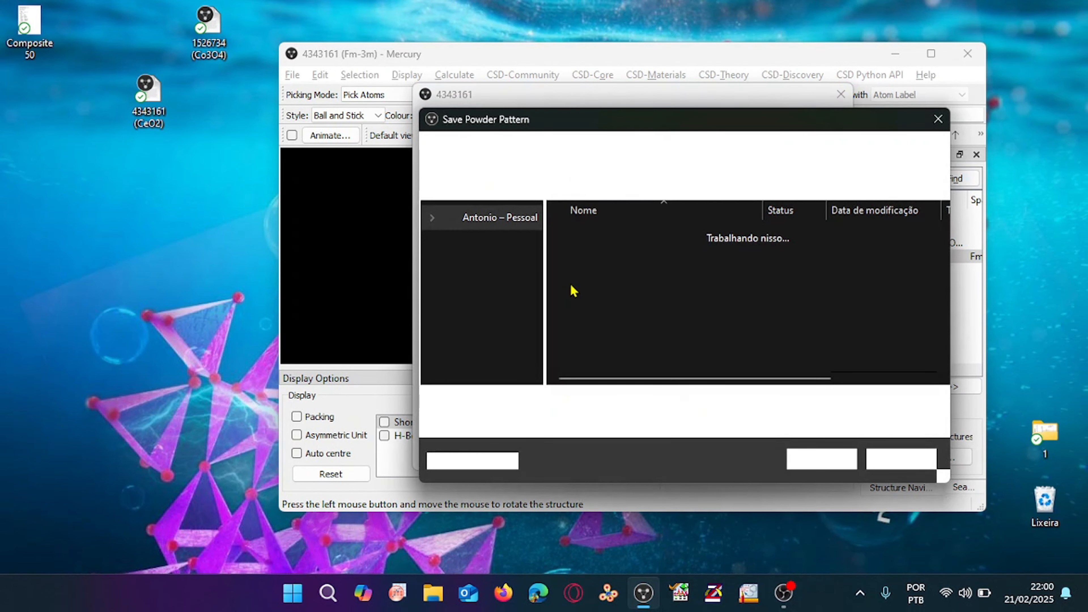
pyautogui.click(571, 400)
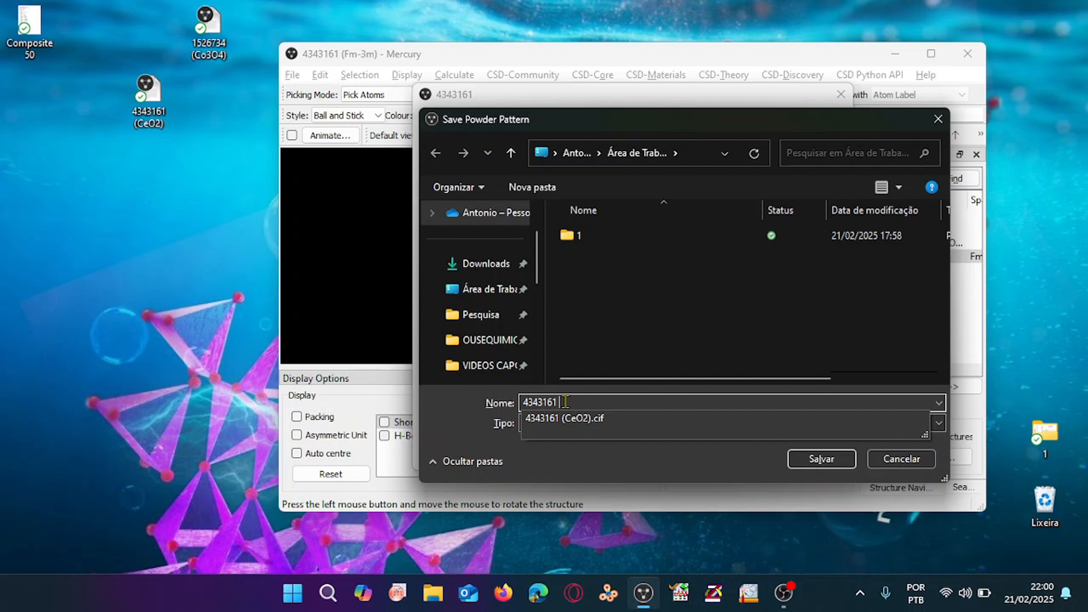
pyautogui.write('C')
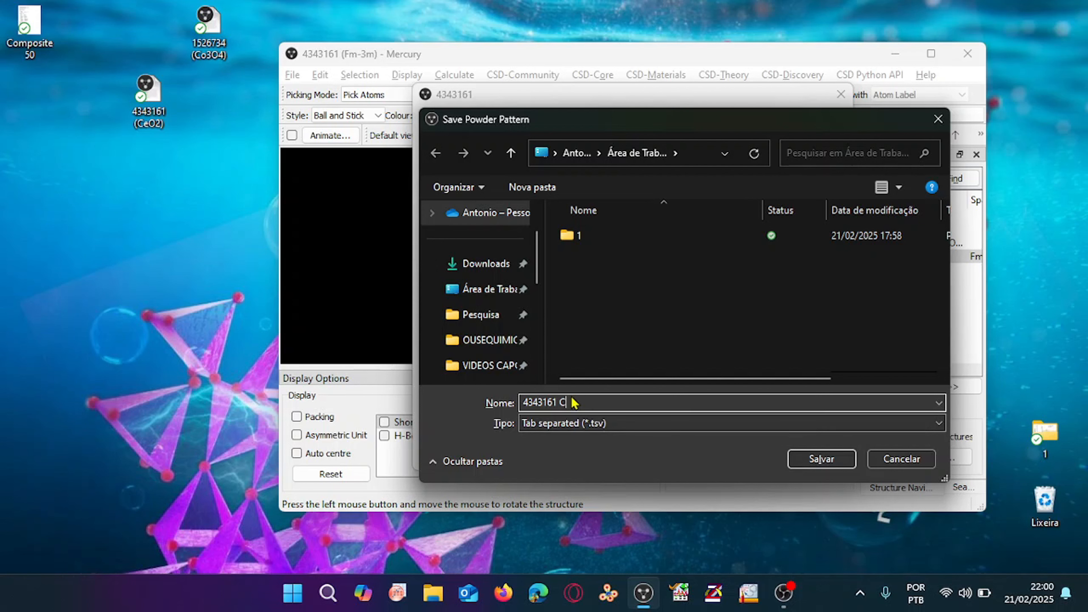
pyautogui.write('eP2')
pyautogui.press('BackSpace')
pyautogui.press('BackSpace')
pyautogui.write('O2')
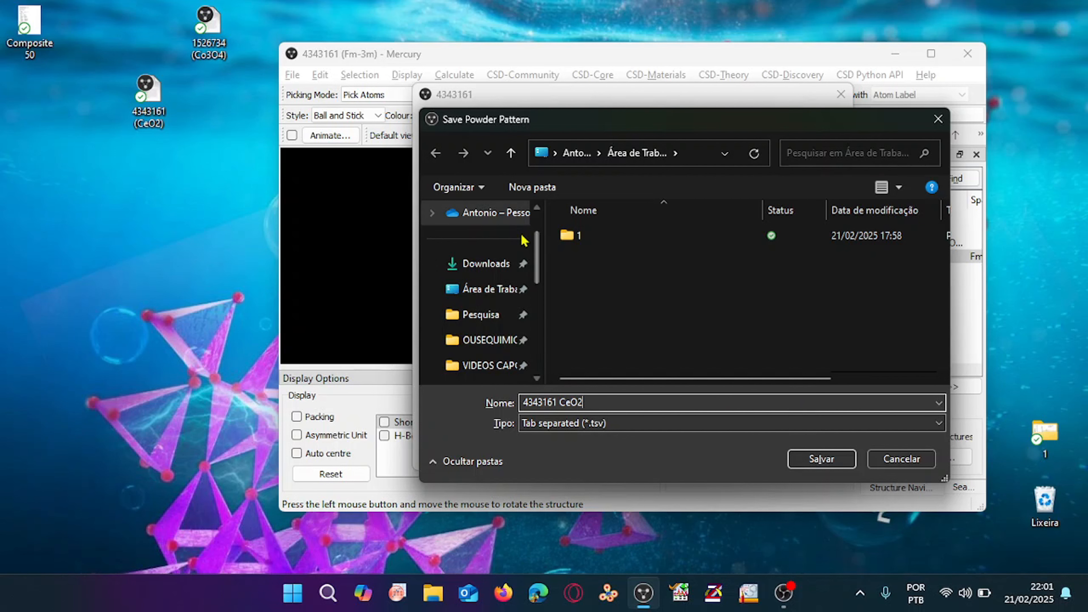
pyautogui.click(488, 289)
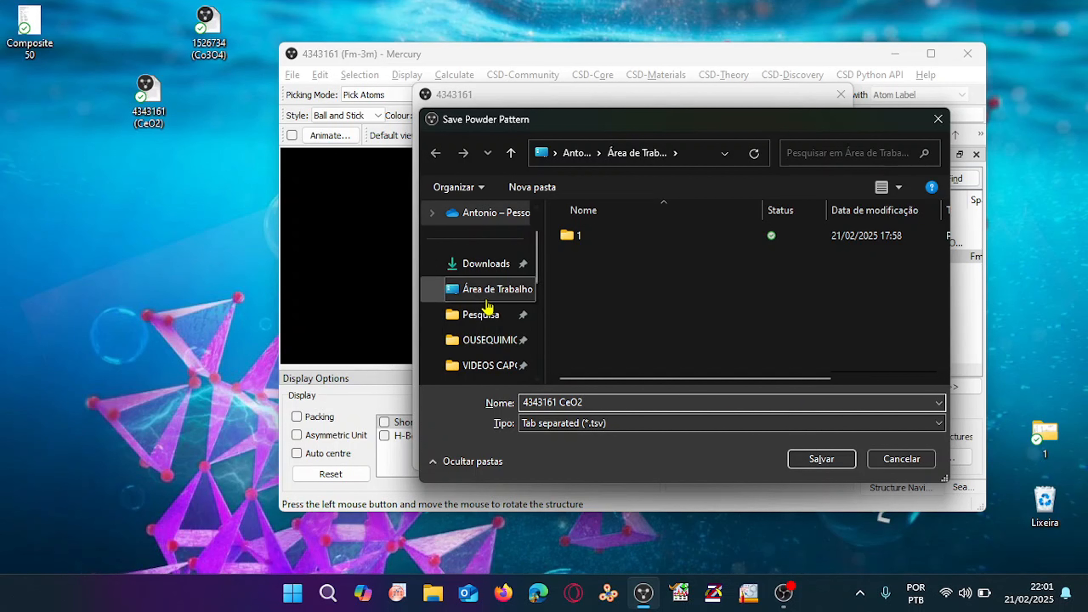
pyautogui.click(829, 460)
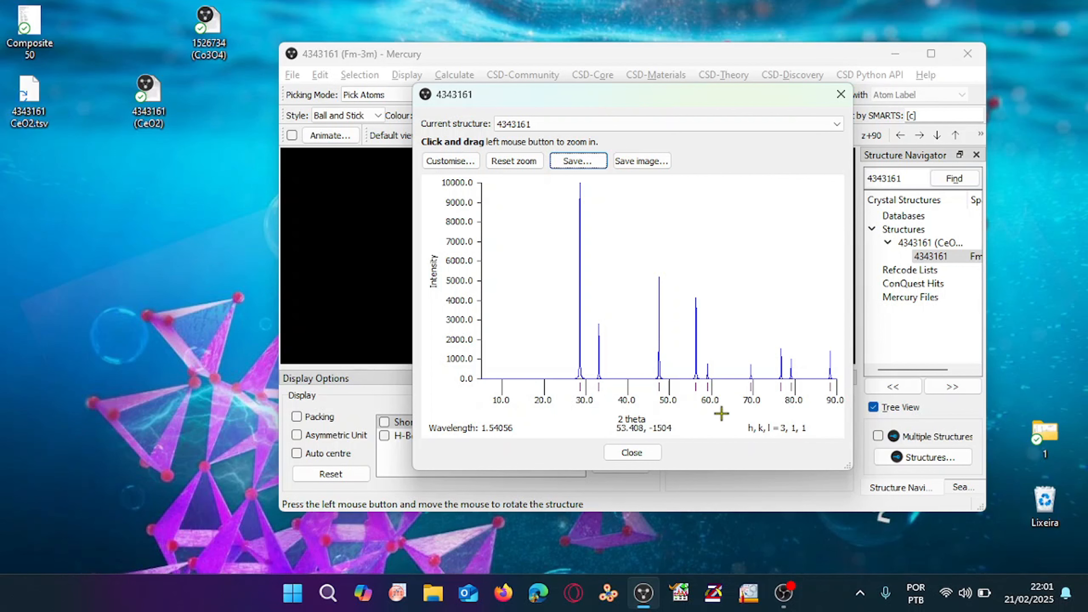
pyautogui.click(839, 102)
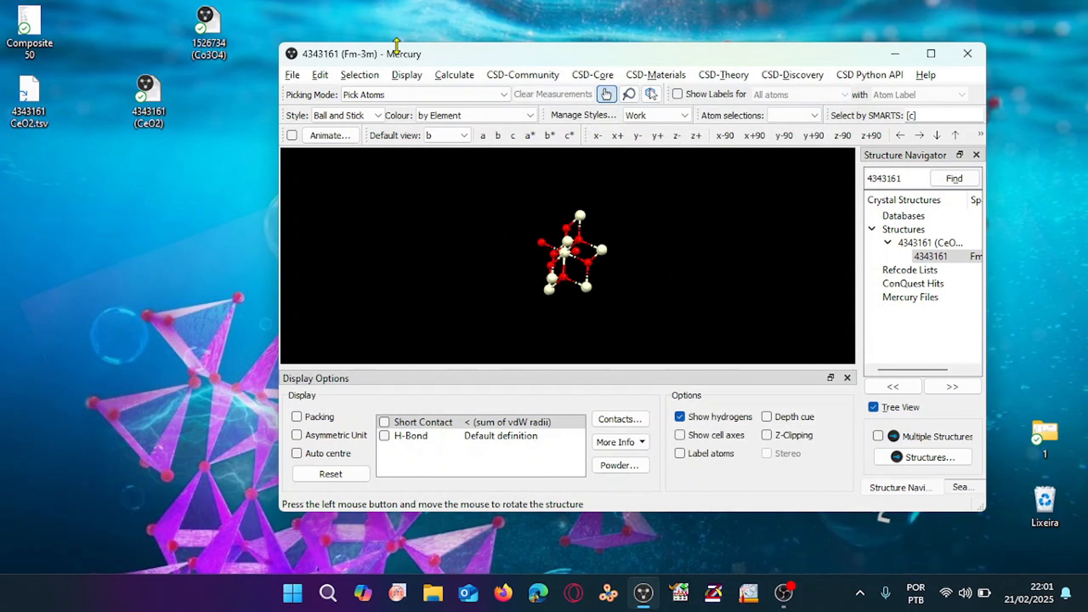
# Step: Load the 1526734 (Co3O4) structure file into Mercury and calculate its powder pattern
pyautogui.click(214, 30)
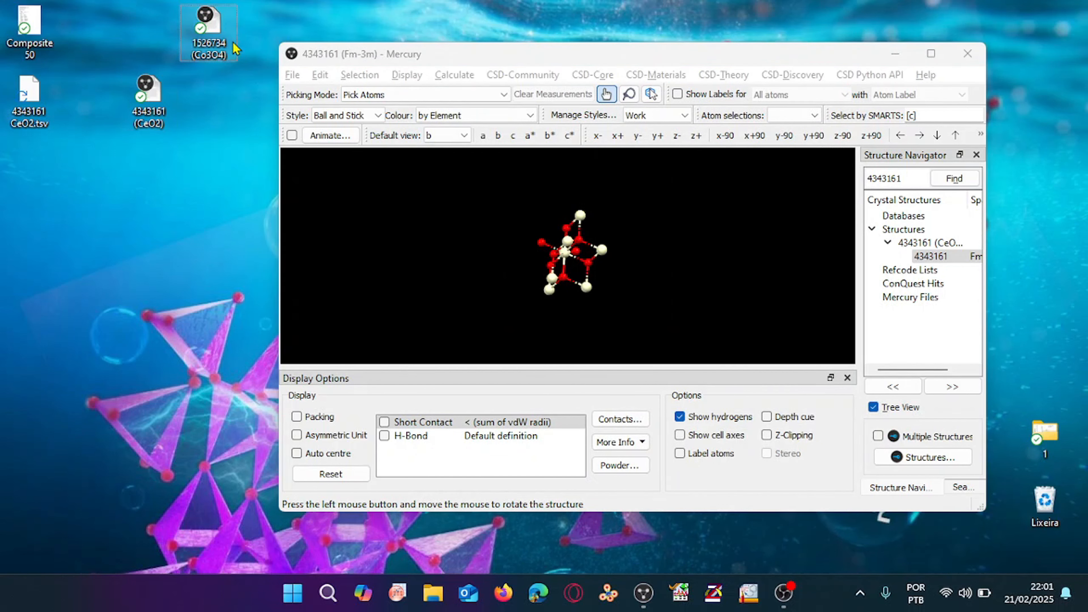
pyautogui.moveTo(221, 38); pyautogui.dragTo(466, 175)
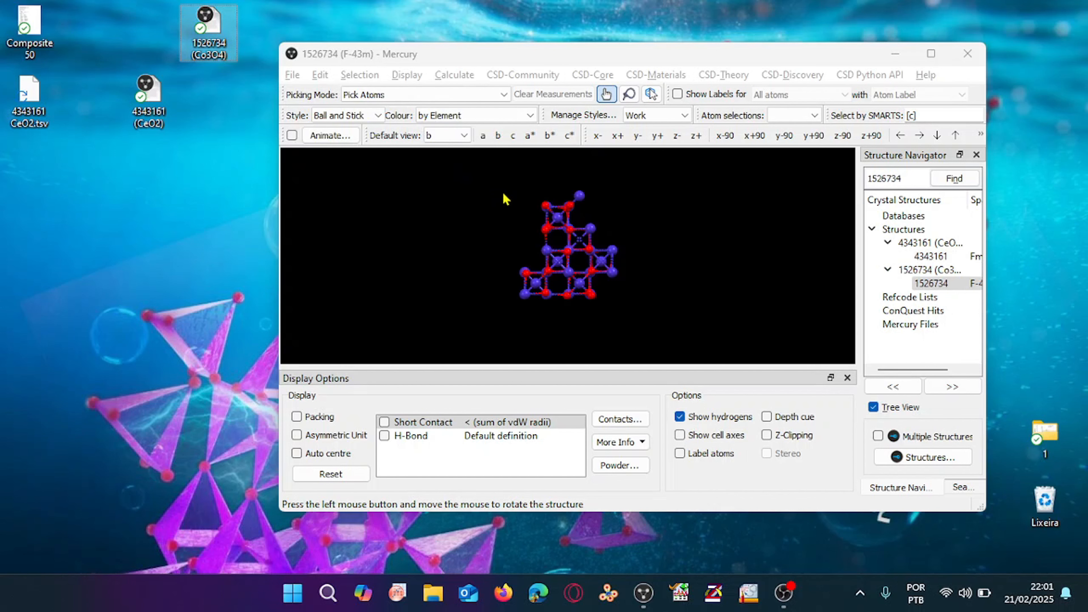
pyautogui.moveTo(550, 205); pyautogui.dragTo(709, 286)
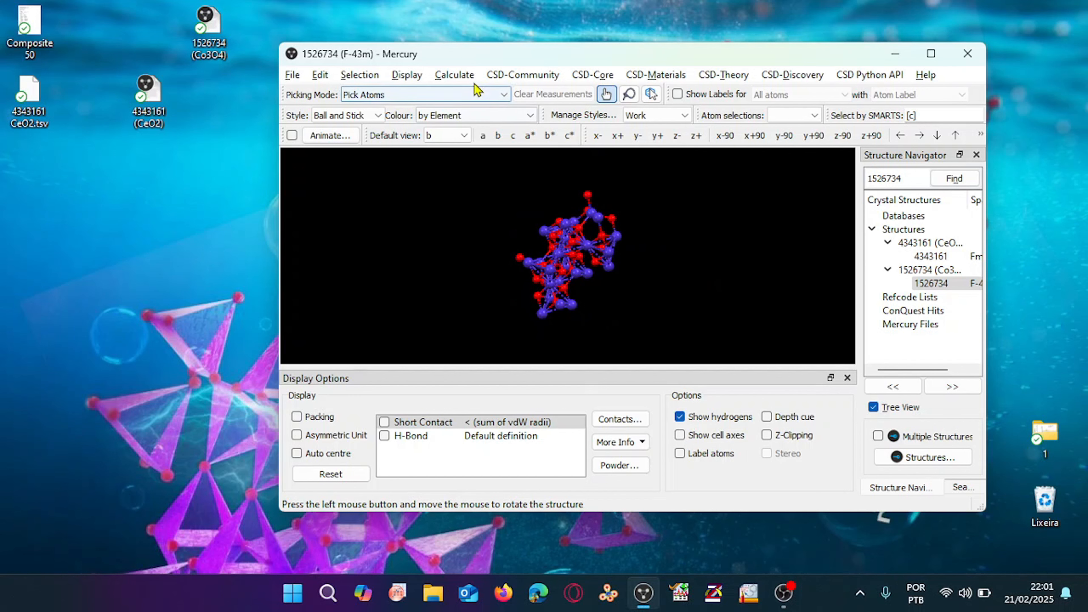
pyautogui.click(454, 75)
pyautogui.click(492, 214)
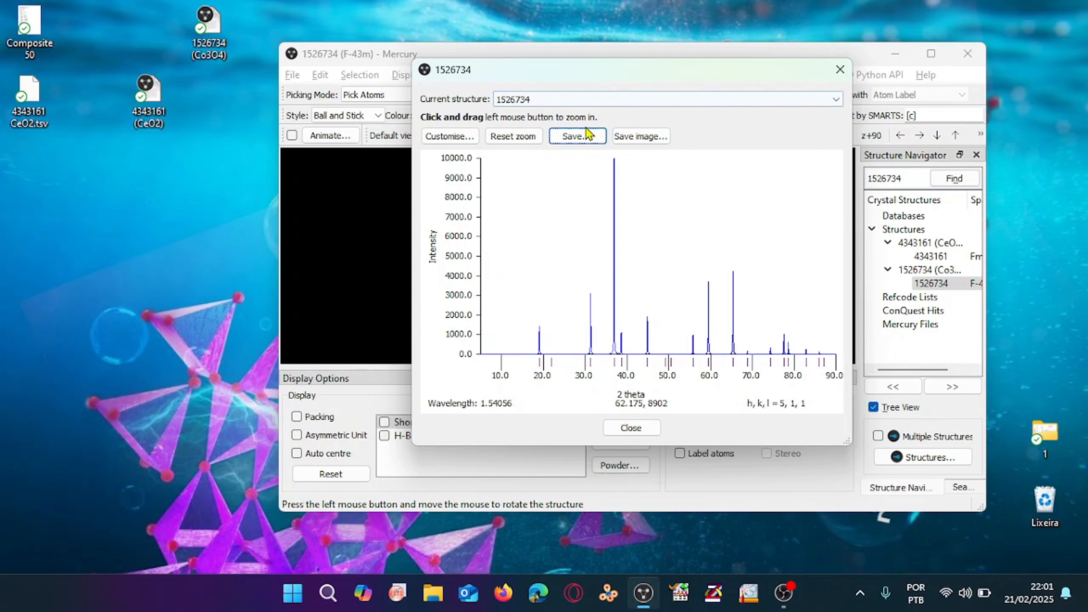
# Step: Save the Co3O4 powder pattern to the desktop as the tab-separated file "1526734 Co3O4"
pyautogui.click(586, 138)
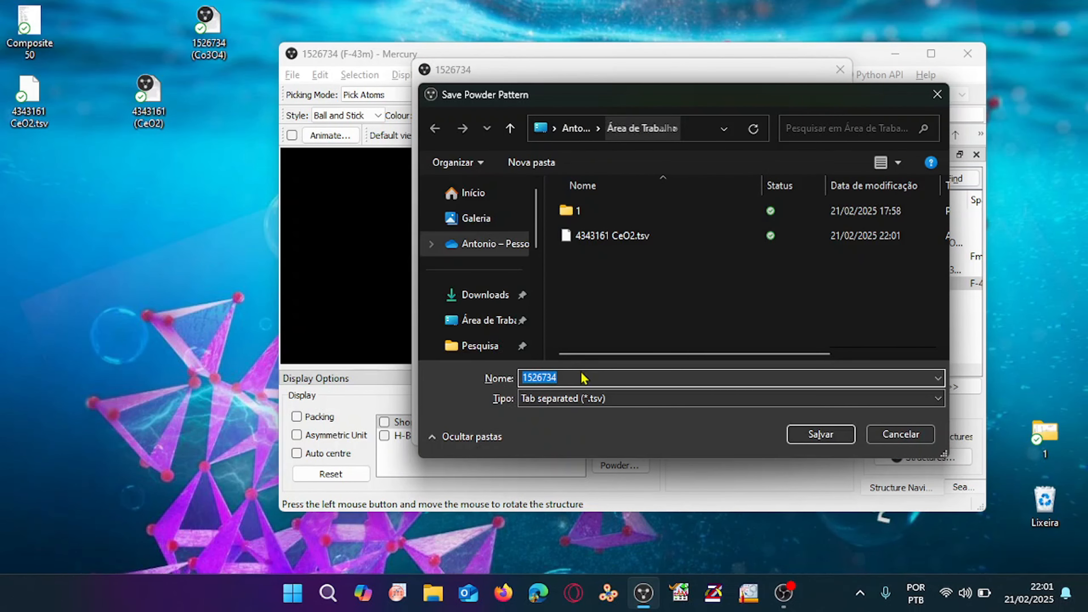
pyautogui.click(580, 378)
pyautogui.write('Co3O4')
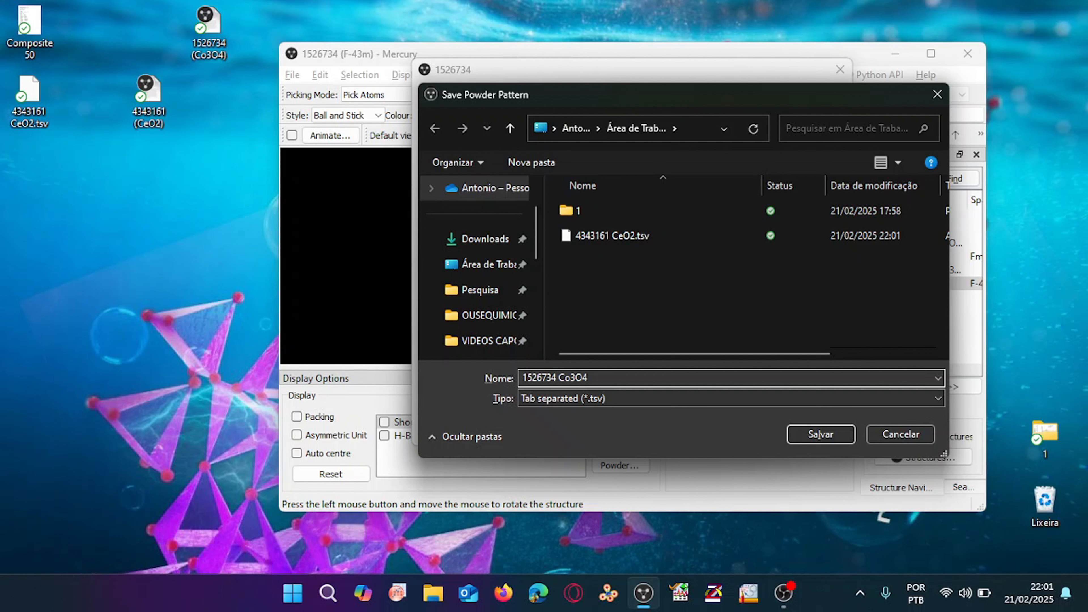
pyautogui.click(832, 437)
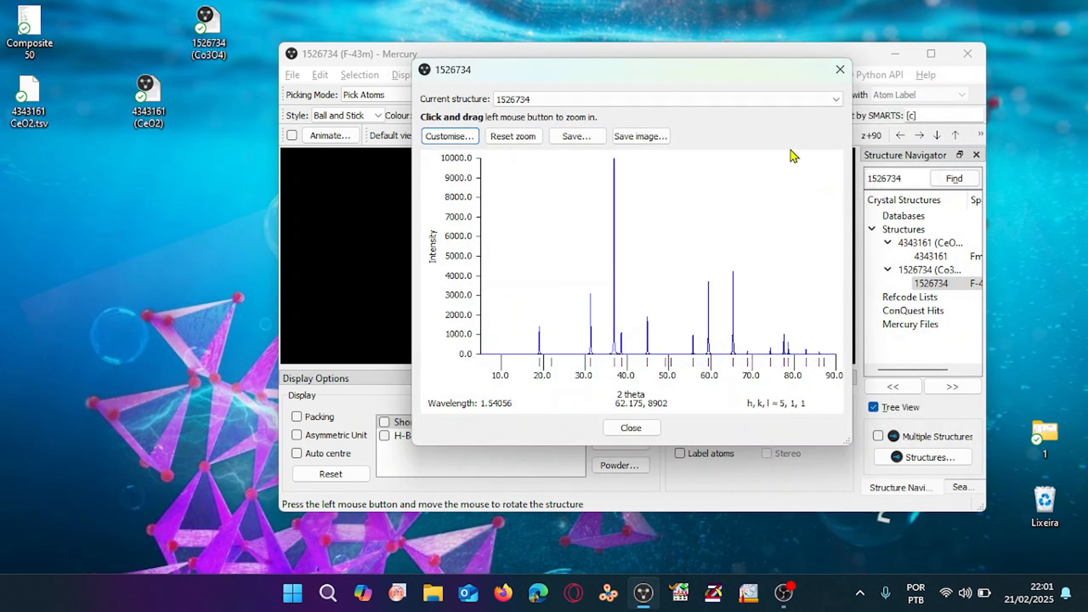
# Step: Close the Co3O4 powder pattern window and exit Mercury
pyautogui.click(840, 70)
pyautogui.click(967, 54)
pyautogui.click(208, 32)
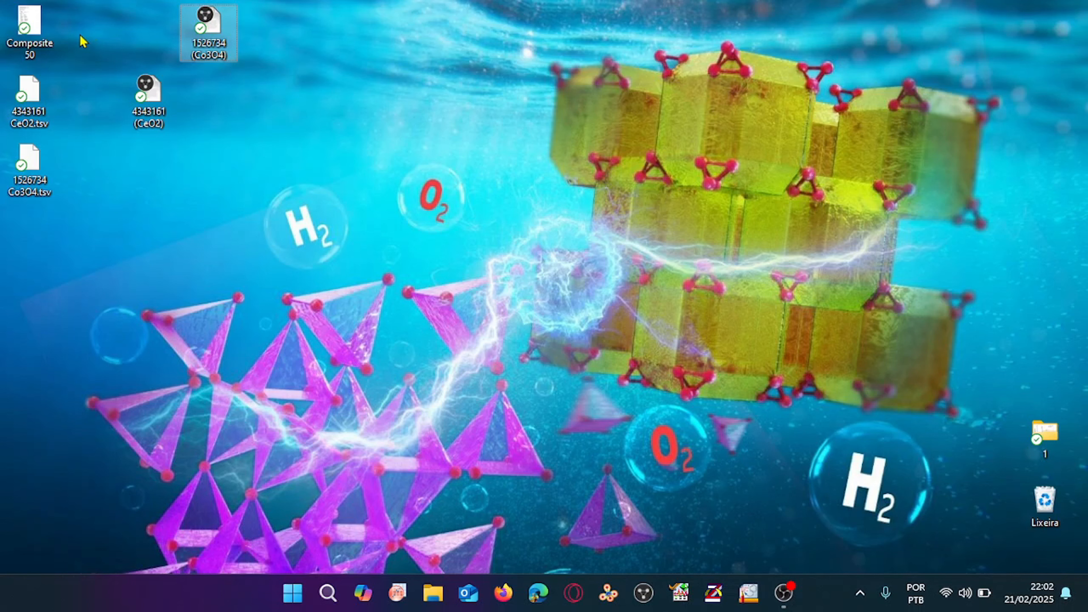
# Step: Open the Composite 50 file in Notepad and examine its measurement conditions and the 2Theta and intensity data
pyautogui.doubleClick(46, 45)
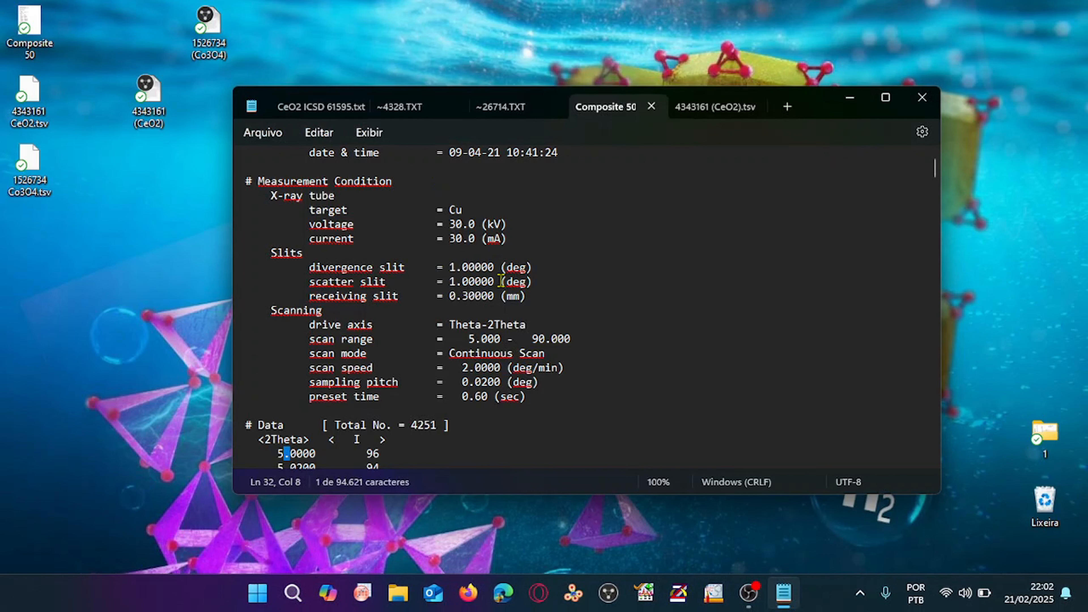
pyautogui.scroll(-5, 451, 282)
pyautogui.scroll(-4, 451, 282)
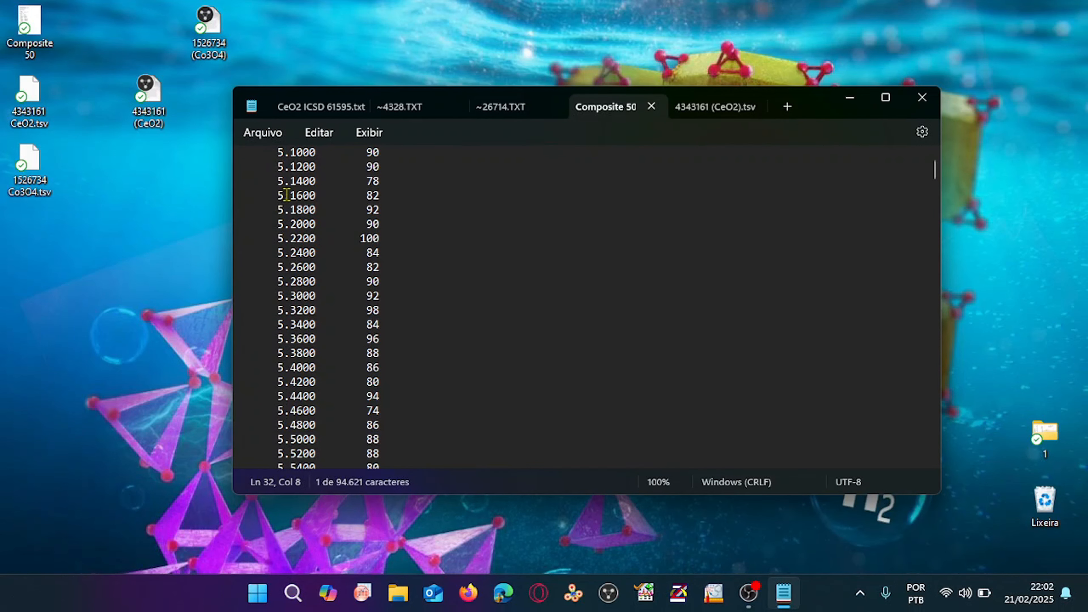
pyautogui.click(282, 195)
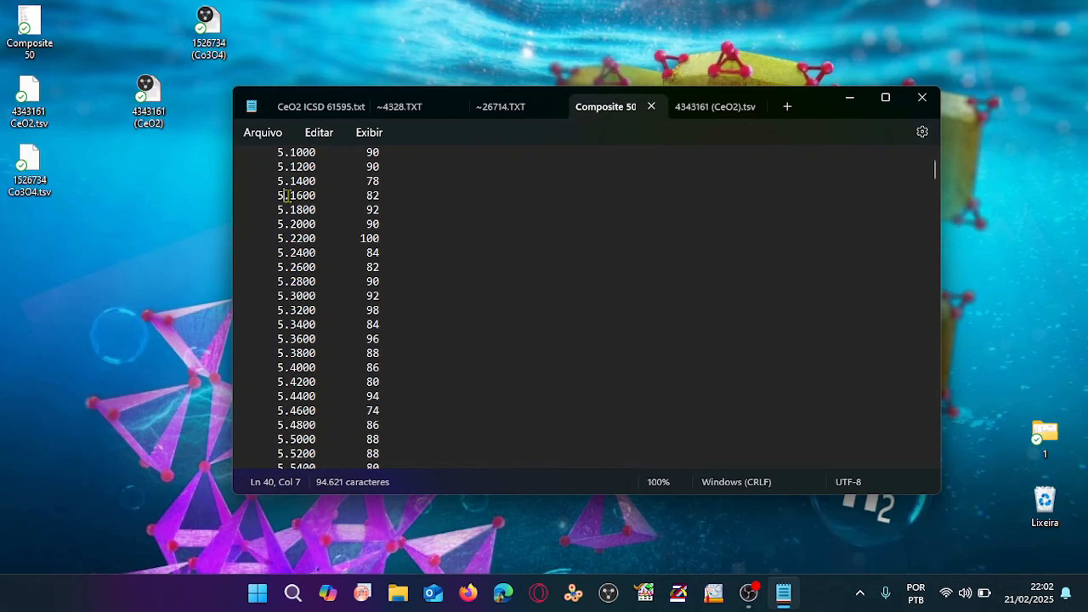
pyautogui.scroll(12, 353, 196)
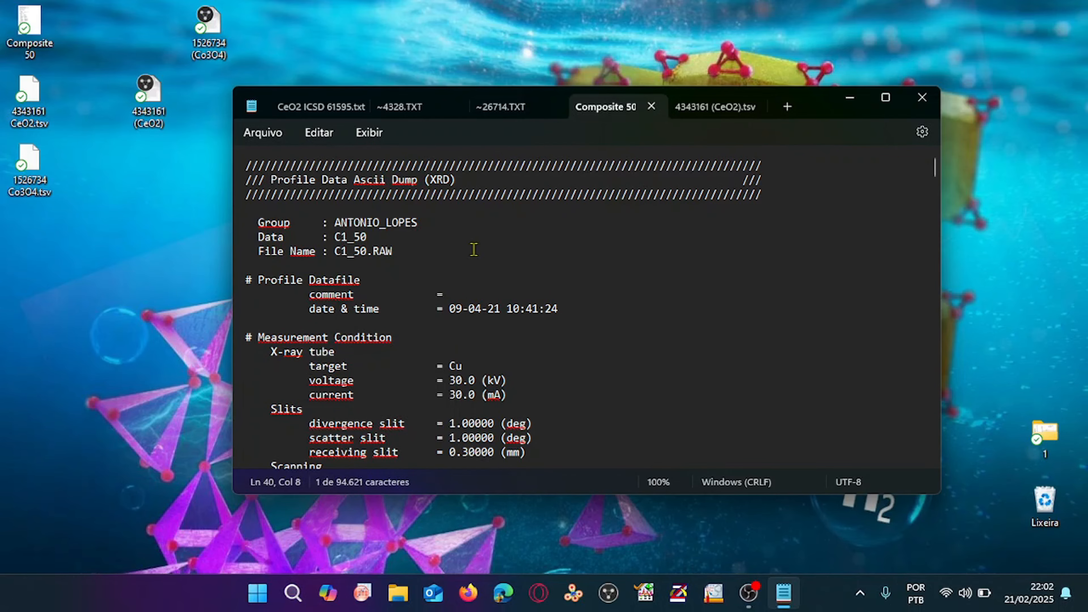
pyautogui.scroll(-7, 474, 249)
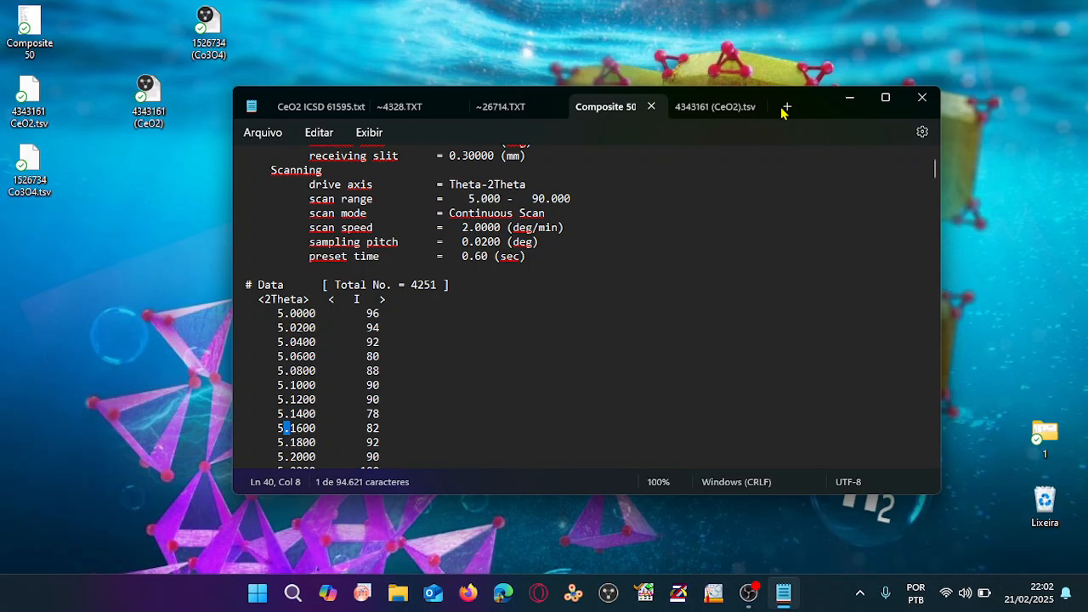
# Step: Open the 4343161 CeO2.tsv file once in Notepad, examine its angle and intensity columns, and close it
pyautogui.click(922, 100)
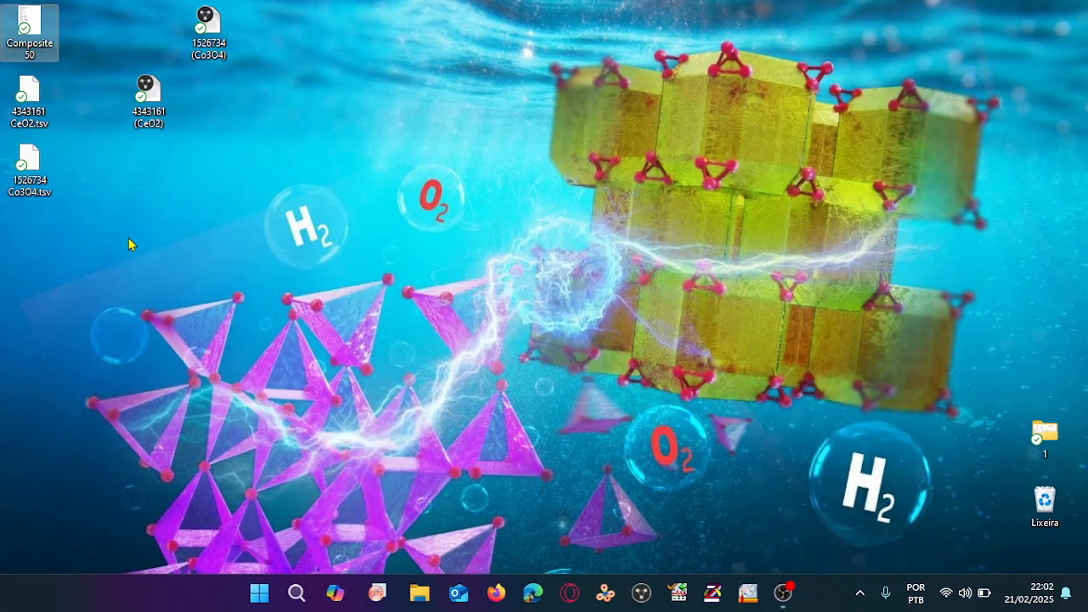
pyautogui.click(43, 120)
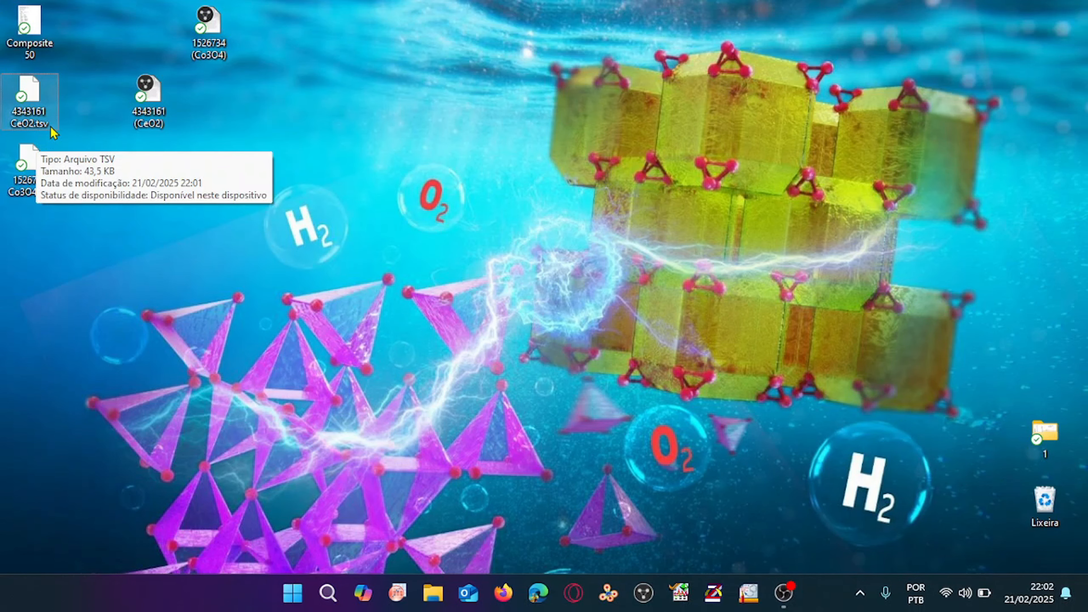
pyautogui.doubleClick(143, 128)
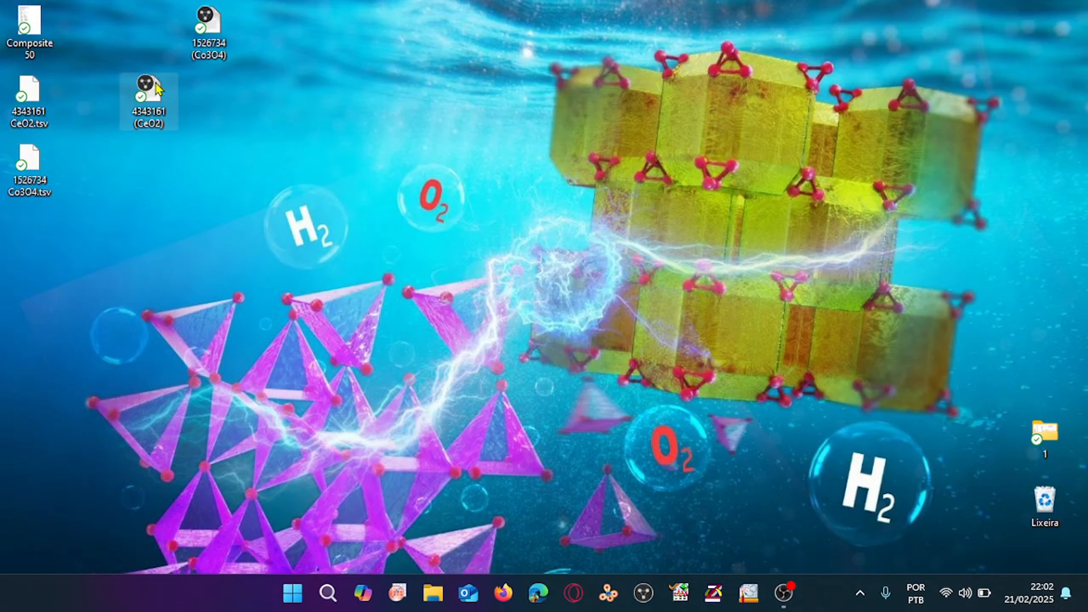
pyautogui.click(615, 195)
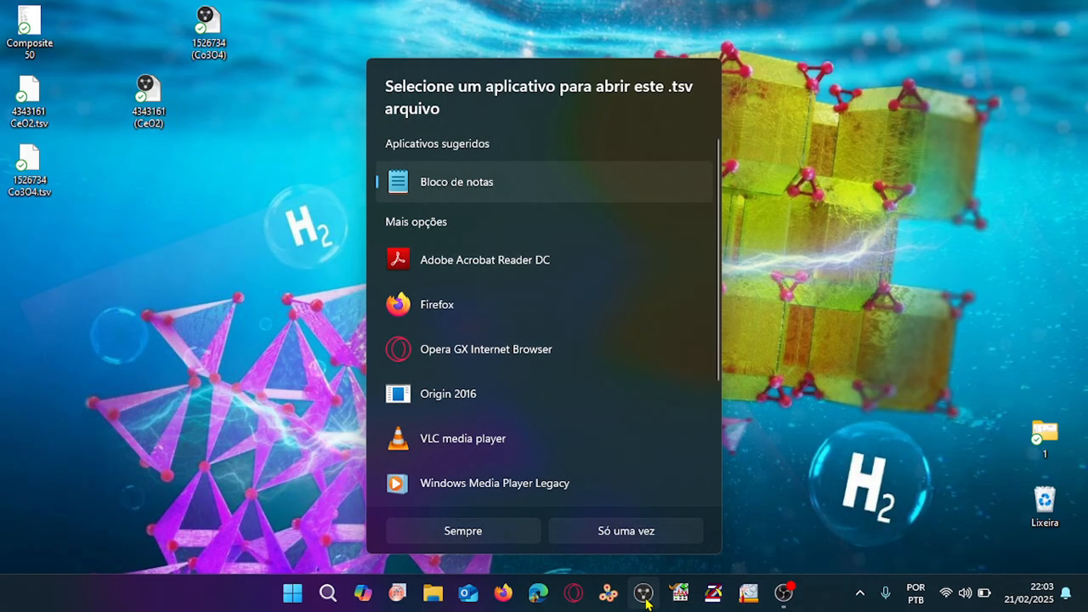
pyautogui.click(645, 531)
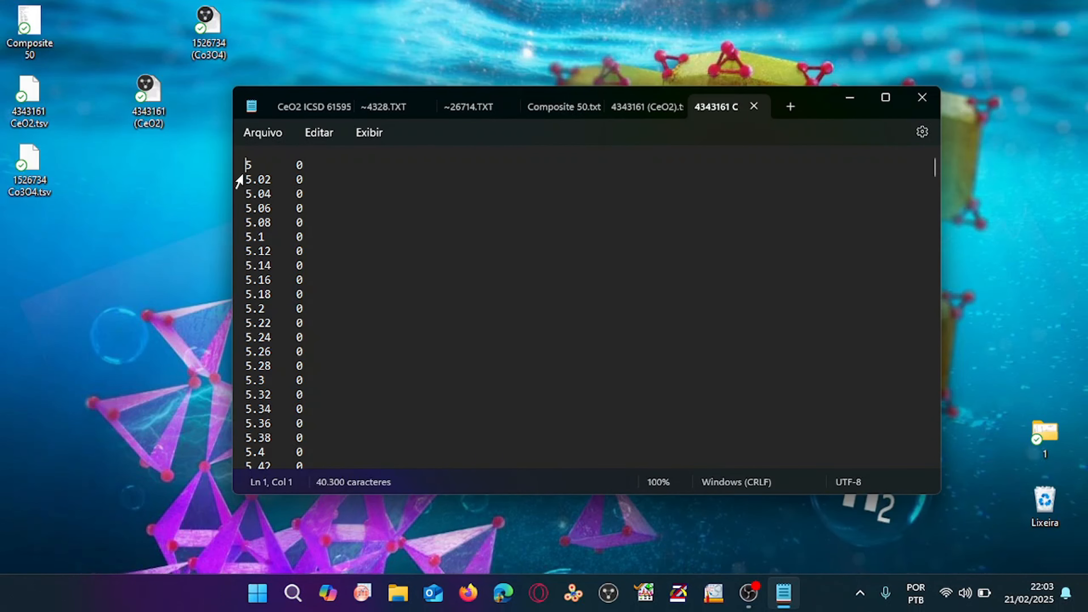
pyautogui.moveTo(259, 183); pyautogui.dragTo(256, 187)
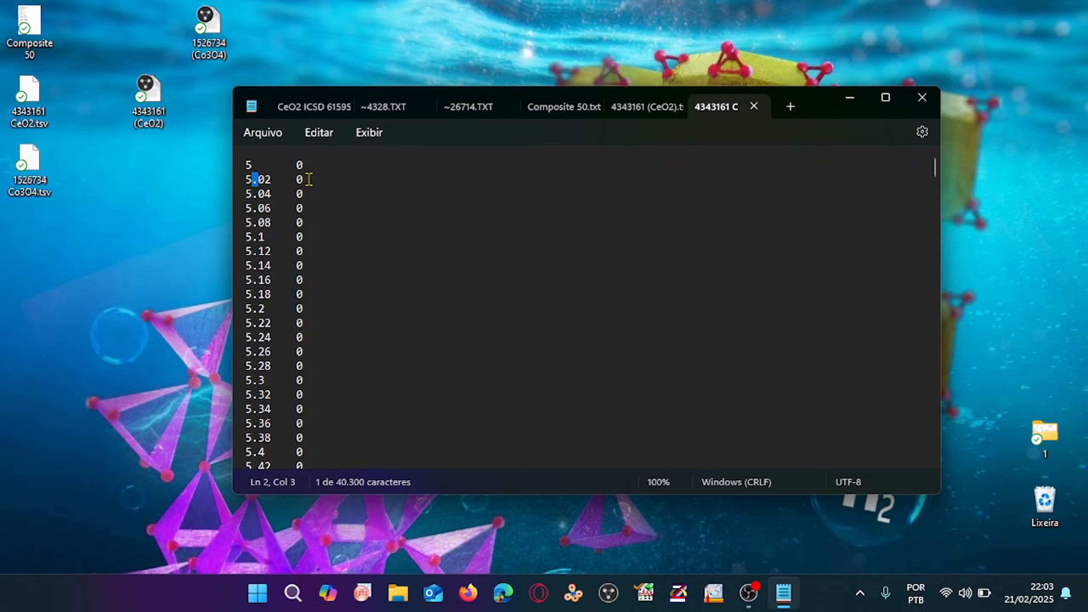
pyautogui.click(923, 98)
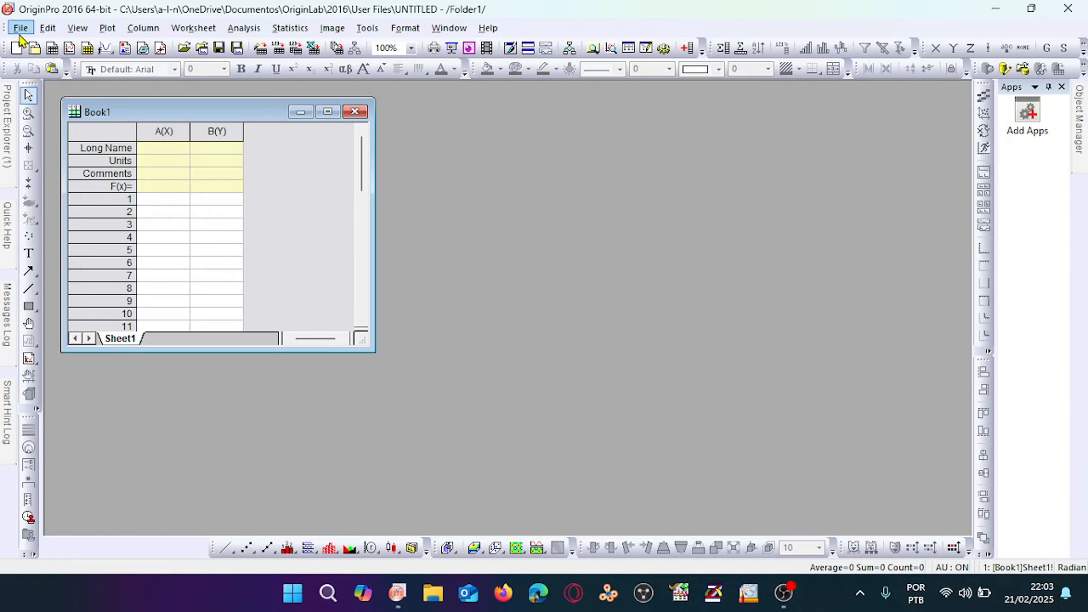
# Step: In OriginPro, choose Composite 50, 4343161 CeO2.tsv and 1526734 Co3O4.tsv from the desktop for a multiple ASCII import
pyautogui.click(23, 30)
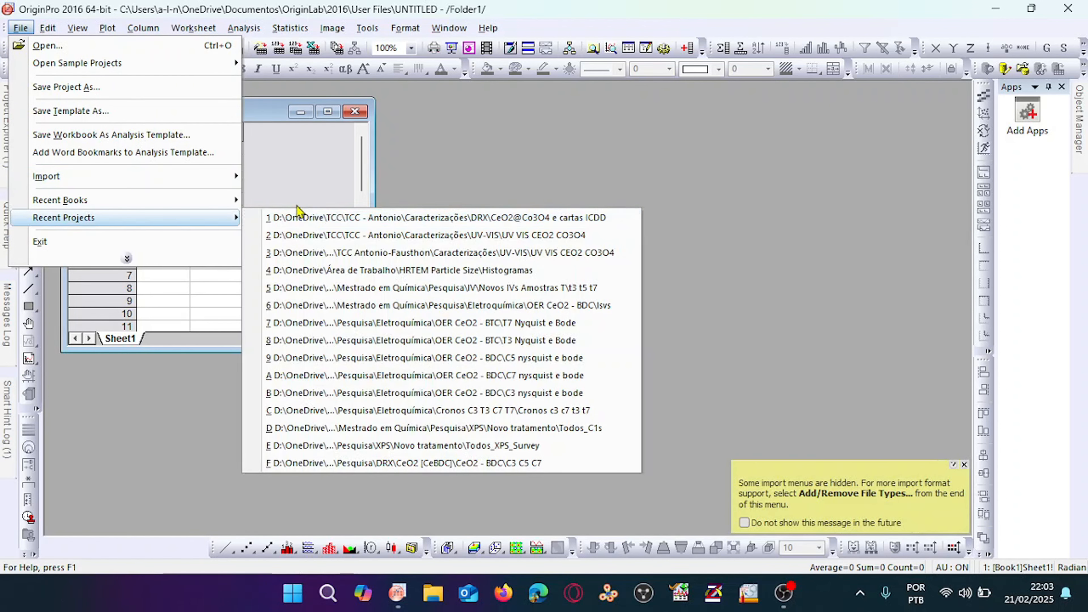
pyautogui.moveTo(232, 183)
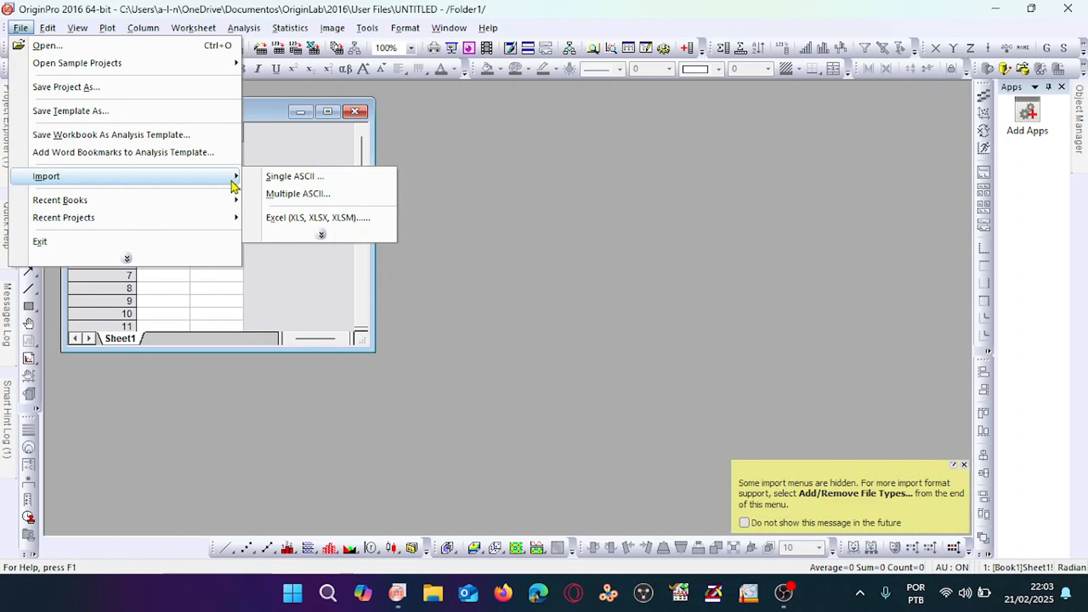
pyautogui.click(322, 197)
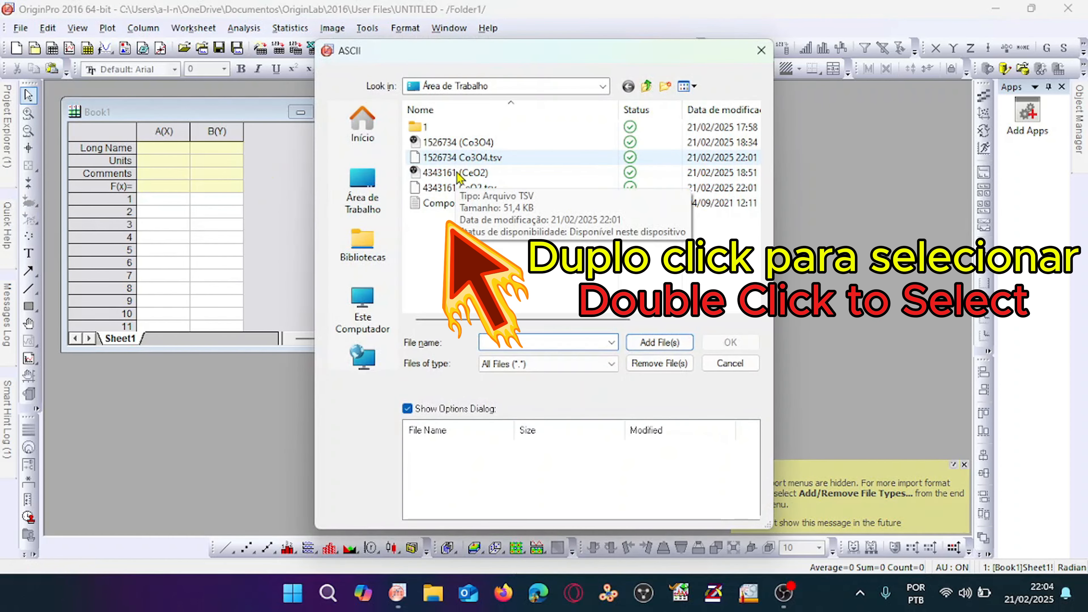
pyautogui.doubleClick(458, 204)
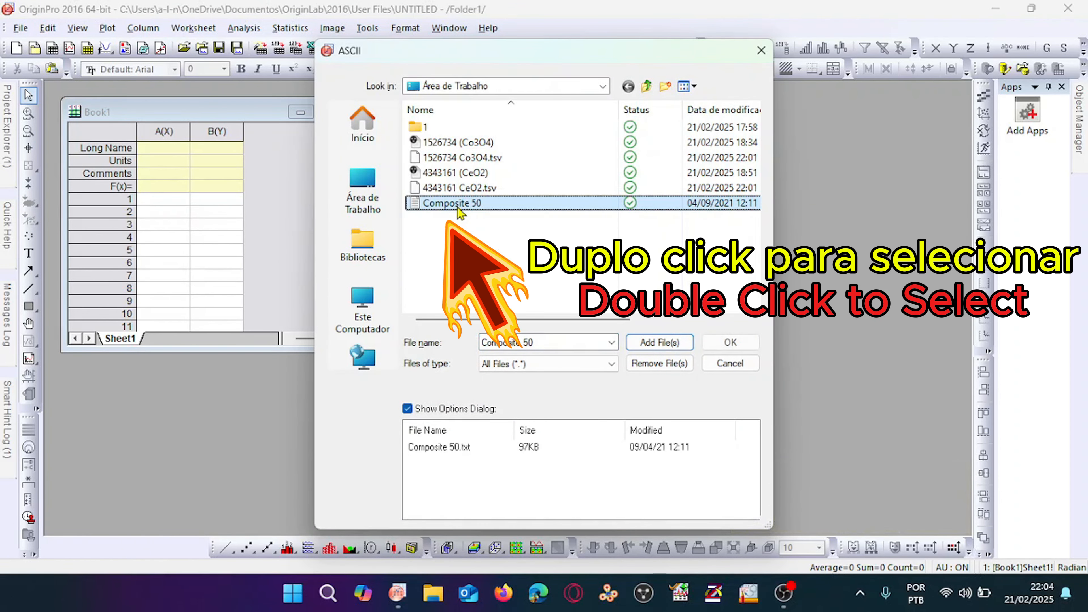
pyautogui.doubleClick(467, 191)
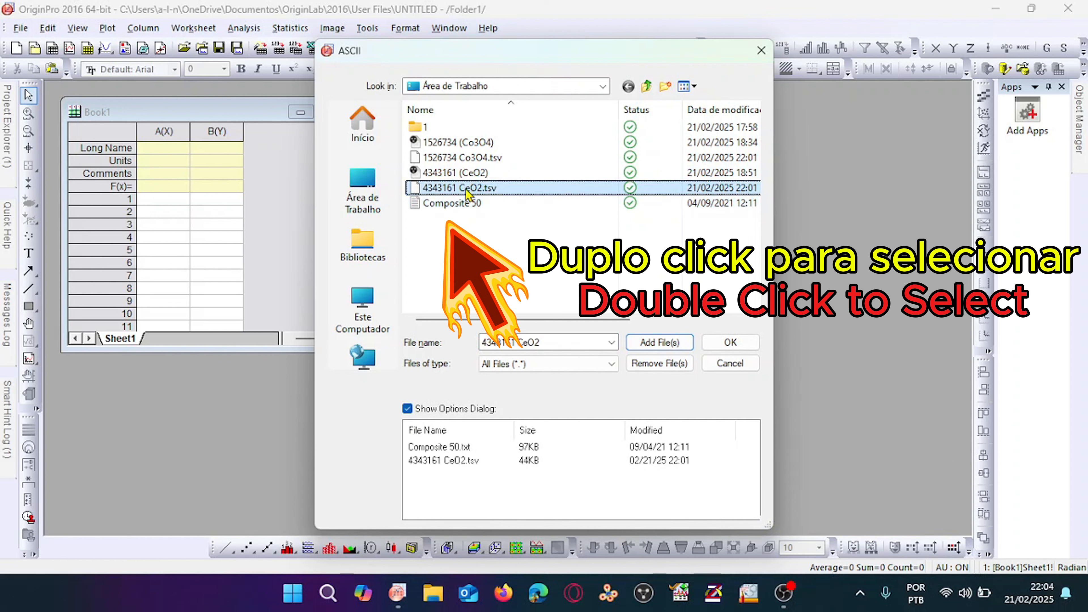
pyautogui.doubleClick(474, 159)
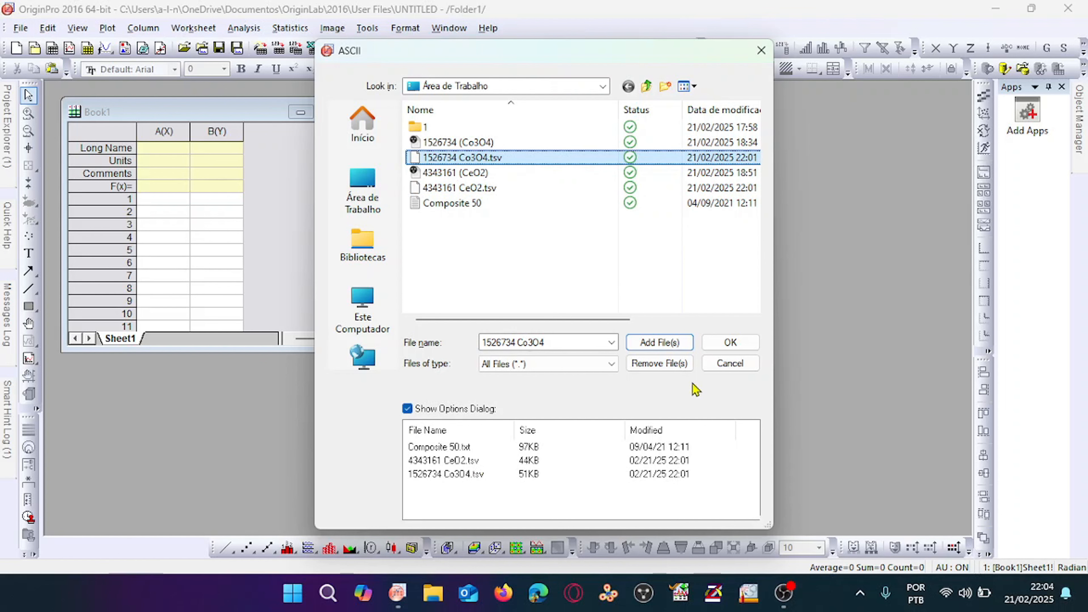
pyautogui.click(730, 343)
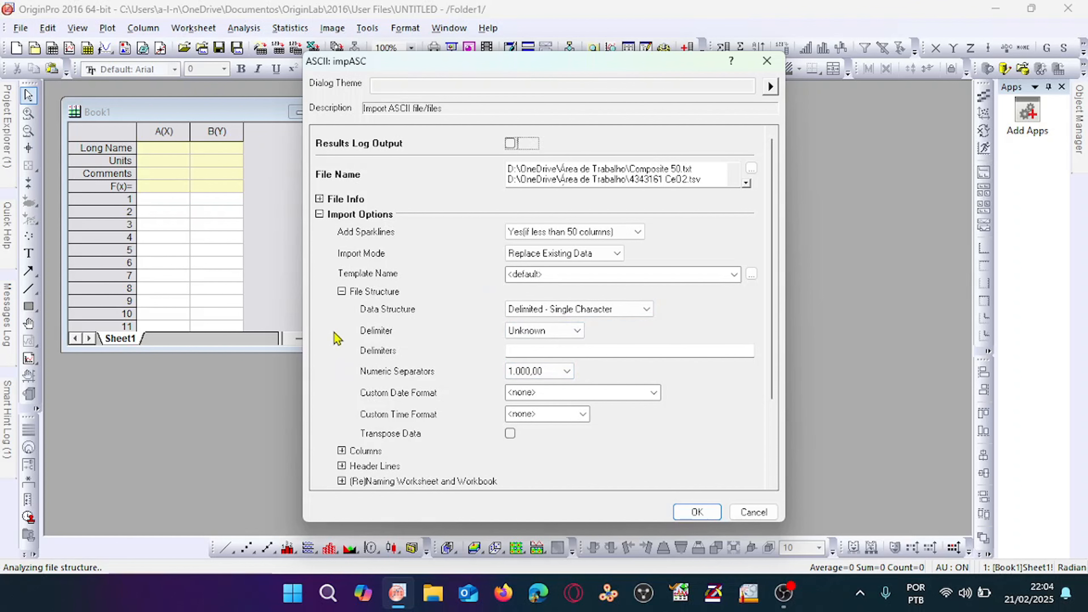
# Step: Set the import mode for the ASCII files to Start New Columns
pyautogui.click(342, 292)
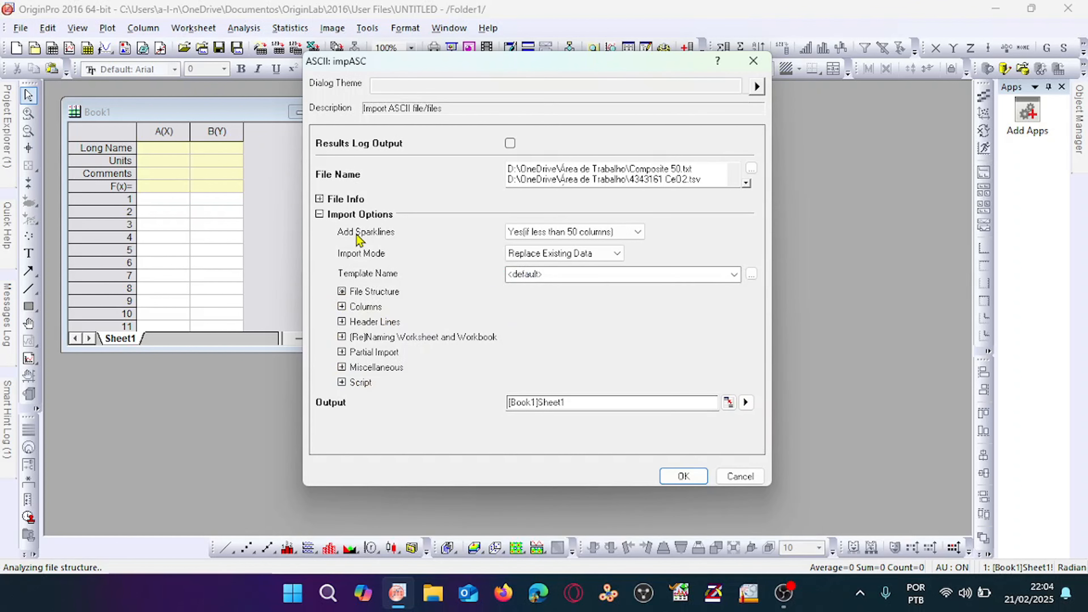
pyautogui.click(319, 214)
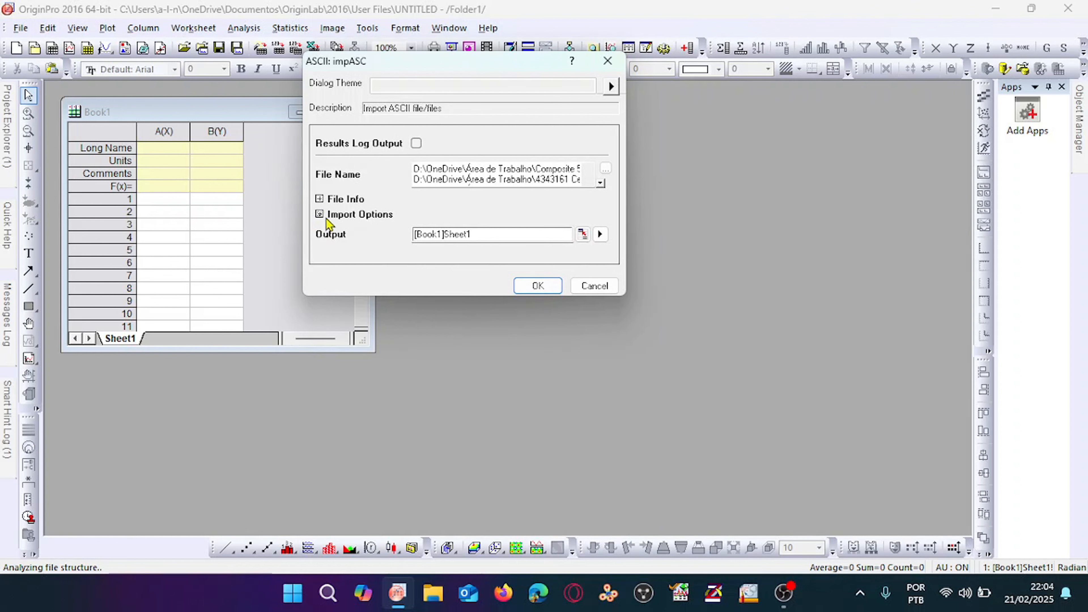
pyautogui.click(320, 214)
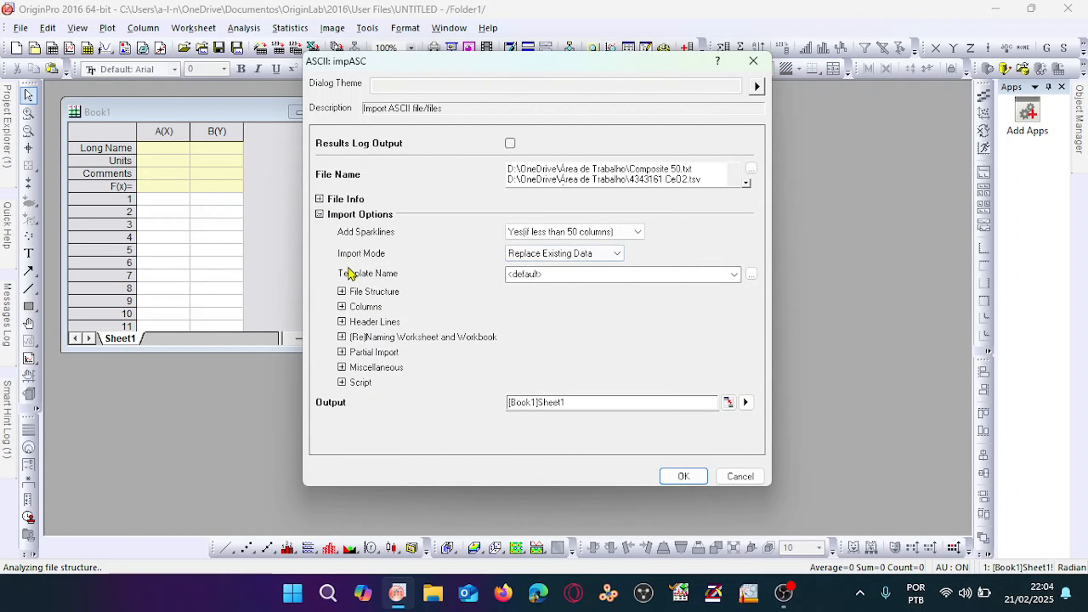
pyautogui.click(566, 254)
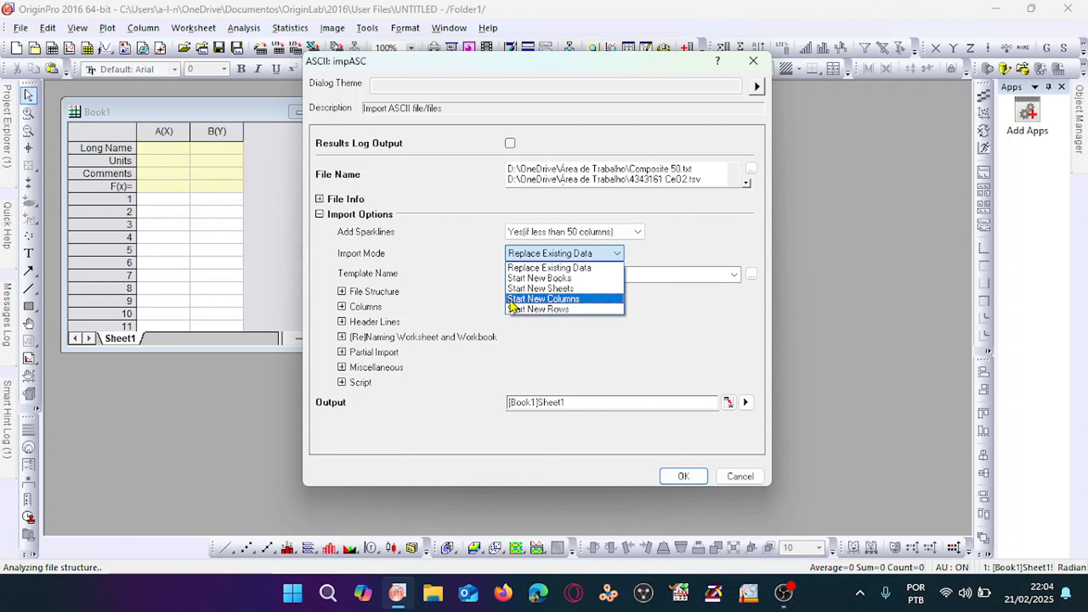
pyautogui.click(576, 299)
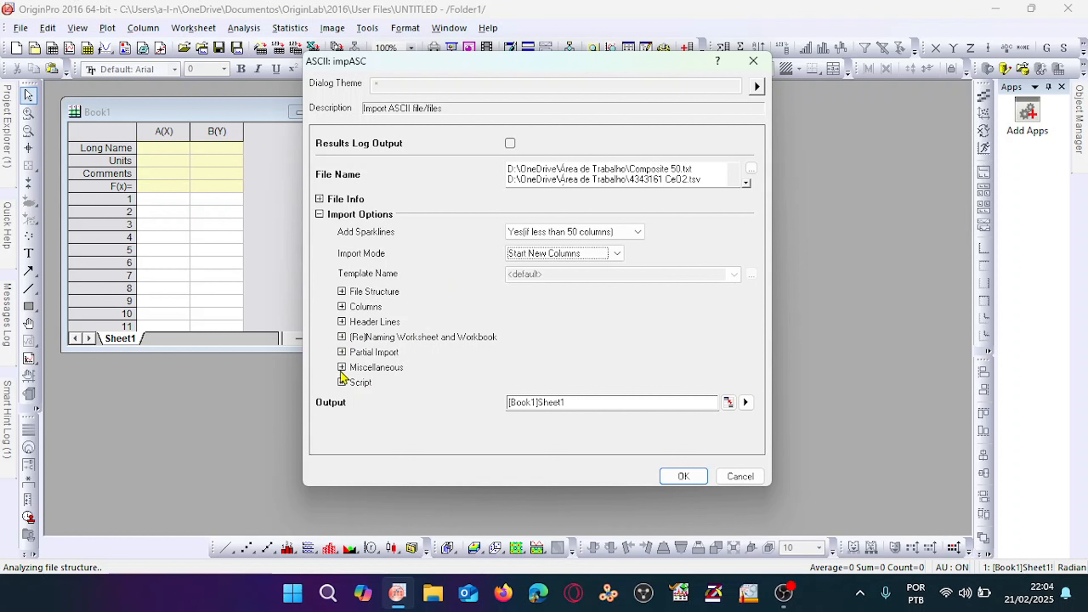
# Step: Set the numeric separators in the file structure options to 1,000.00 and import the three files
pyautogui.click(342, 292)
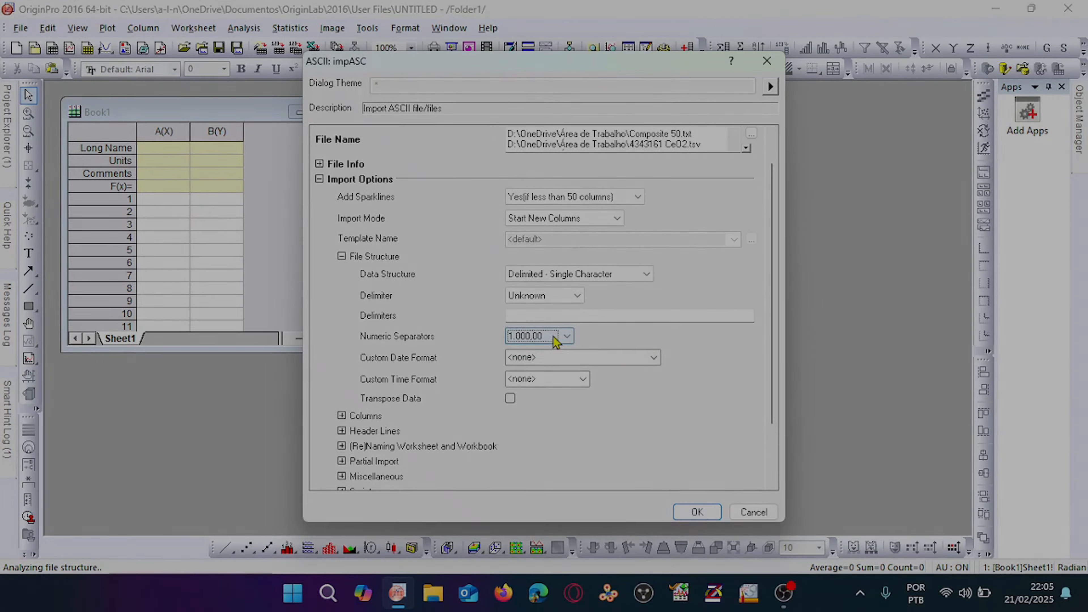
pyautogui.click(541, 337)
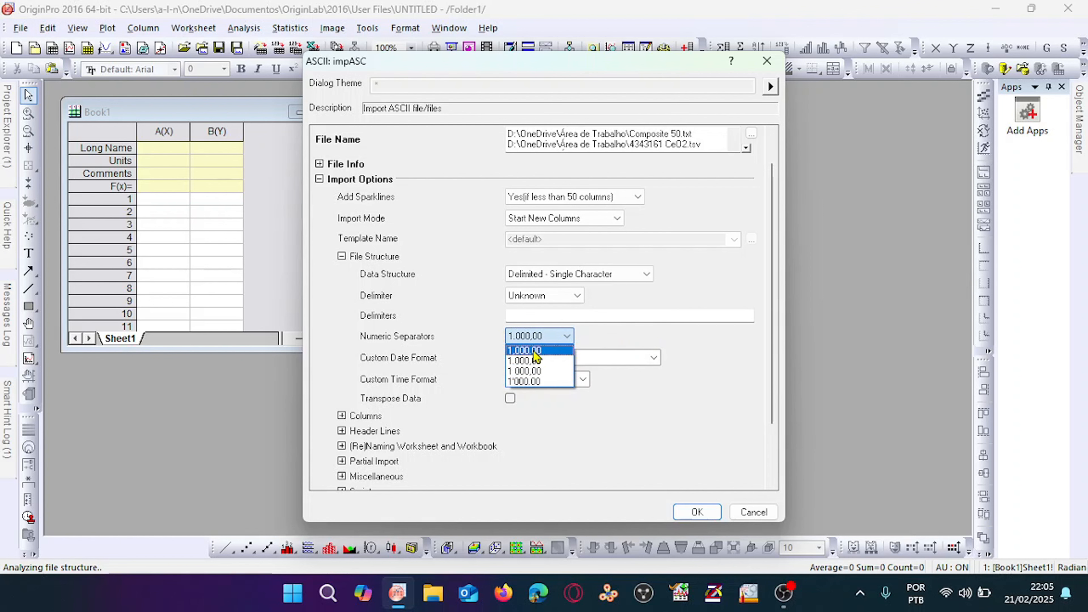
pyautogui.click(544, 351)
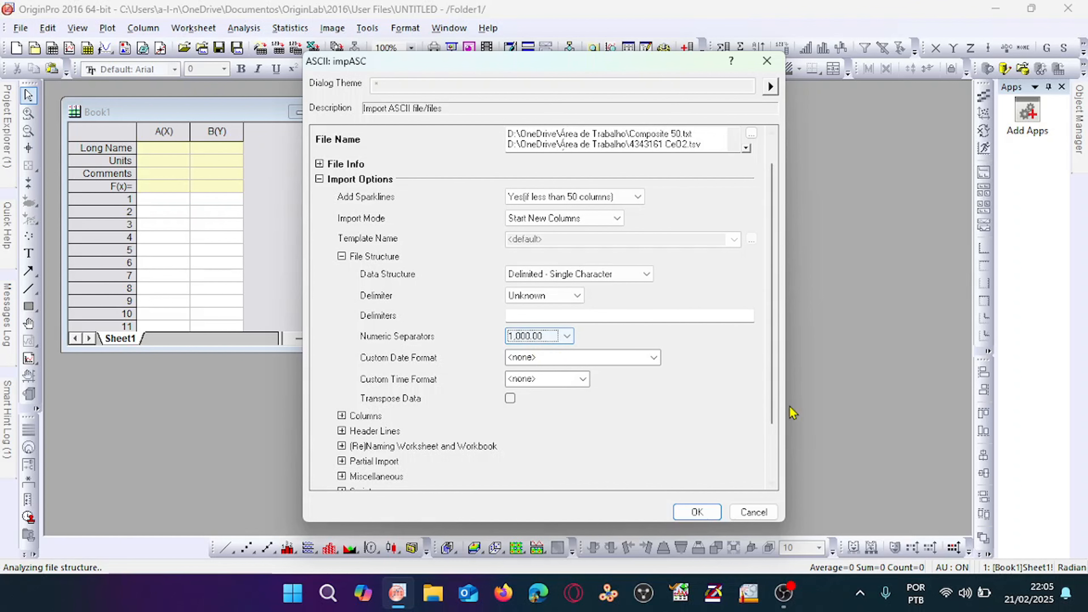
pyautogui.click(697, 513)
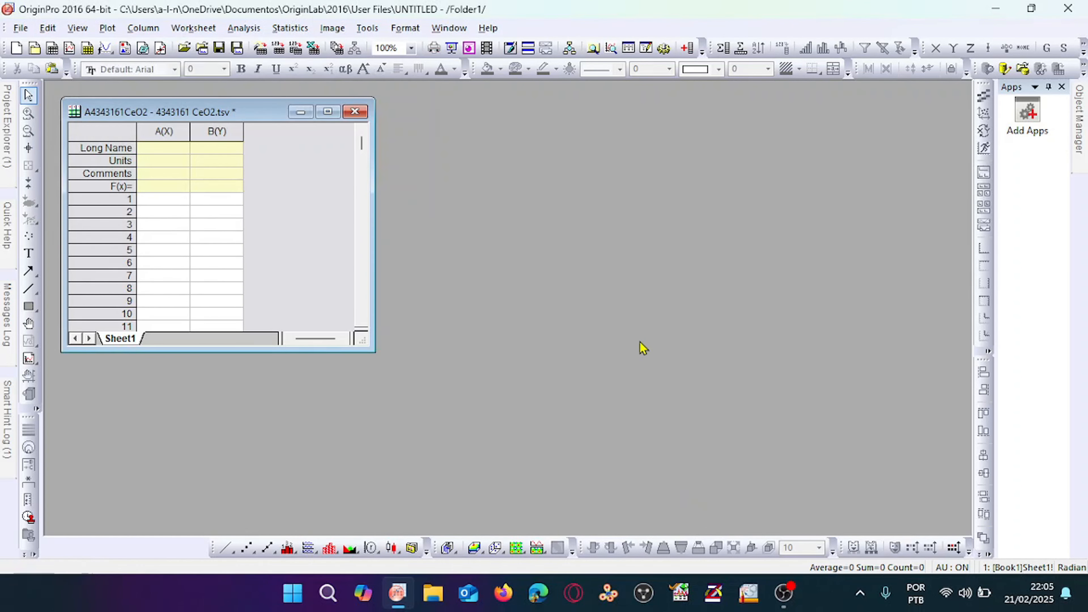
# Step: Maximize the workbook, clear the imported header text of columns A and B, and reduce the Comments row height
pyautogui.click(327, 112)
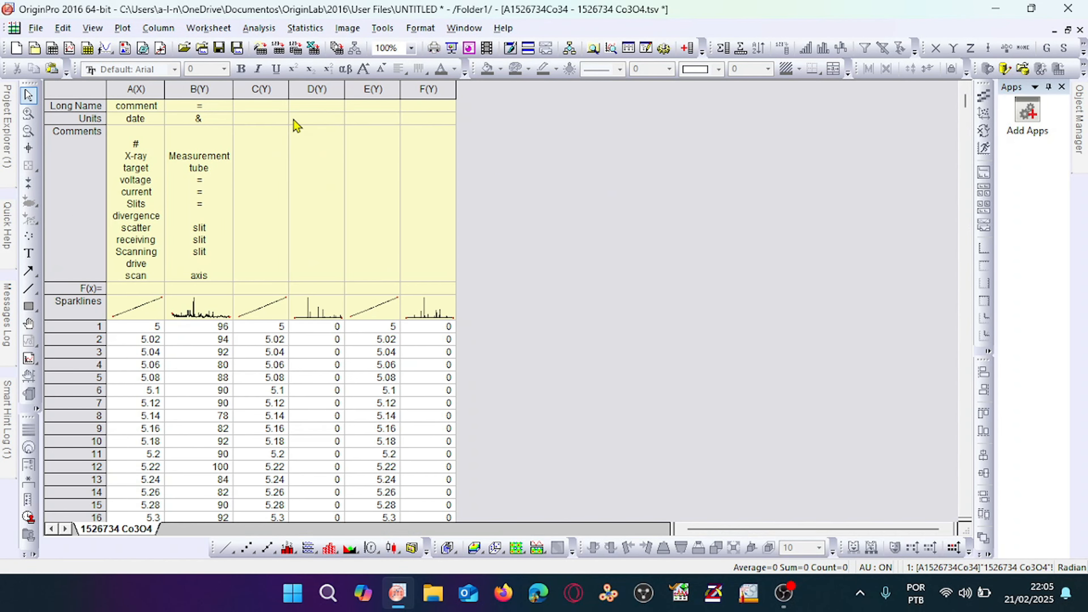
pyautogui.moveTo(127, 107); pyautogui.dragTo(211, 234)
pyautogui.press('Delete')
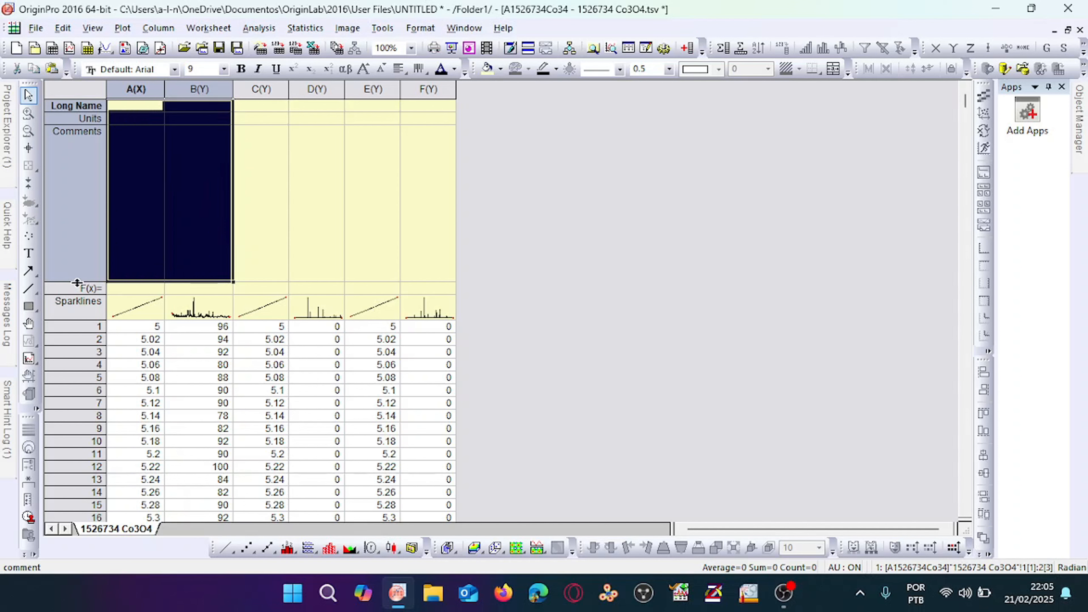
pyautogui.moveTo(77, 283); pyautogui.dragTo(87, 162)
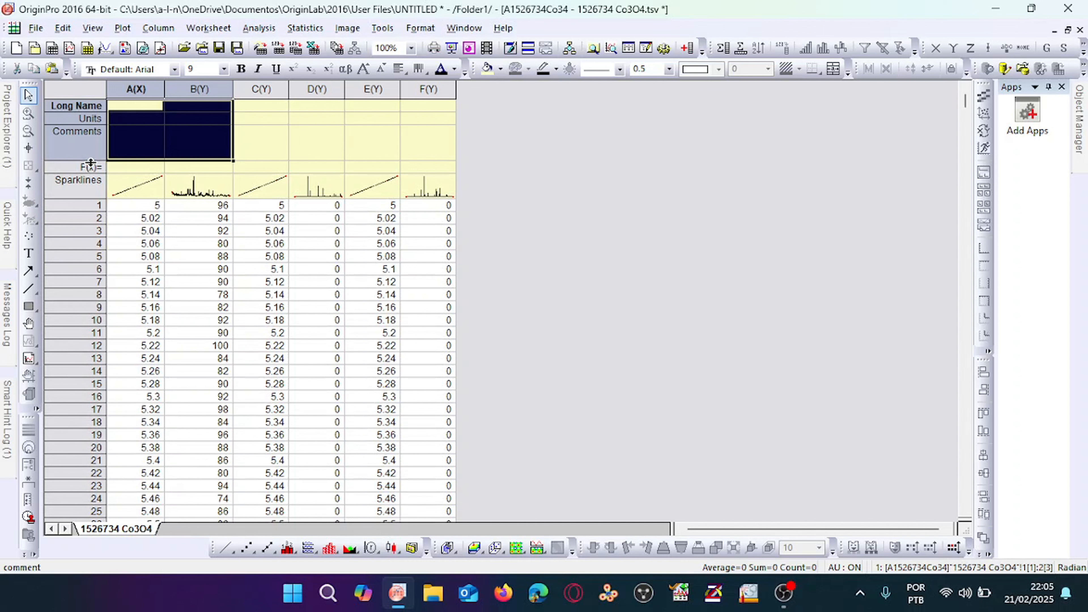
pyautogui.click(605, 208)
pyautogui.click(131, 111)
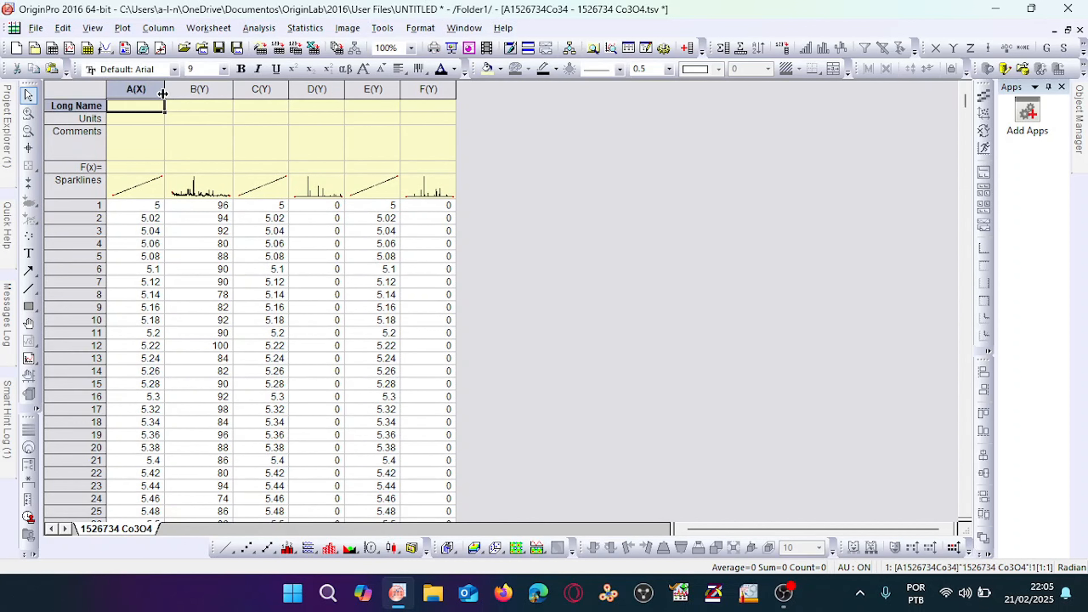
# Step: Set worksheet columns C and E as X columns
pyautogui.click(155, 89)
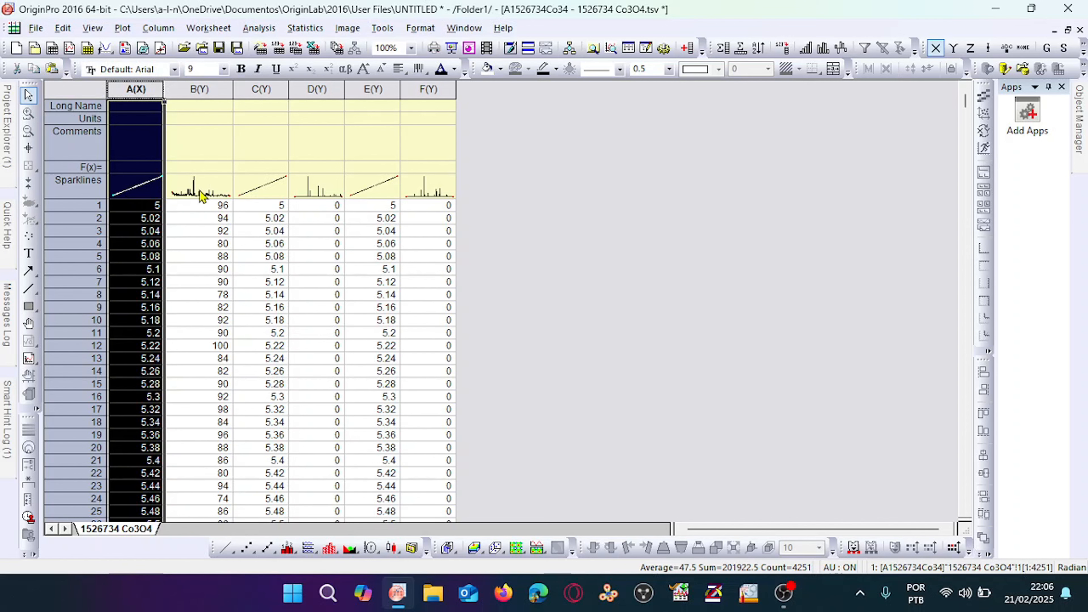
pyautogui.click(266, 88)
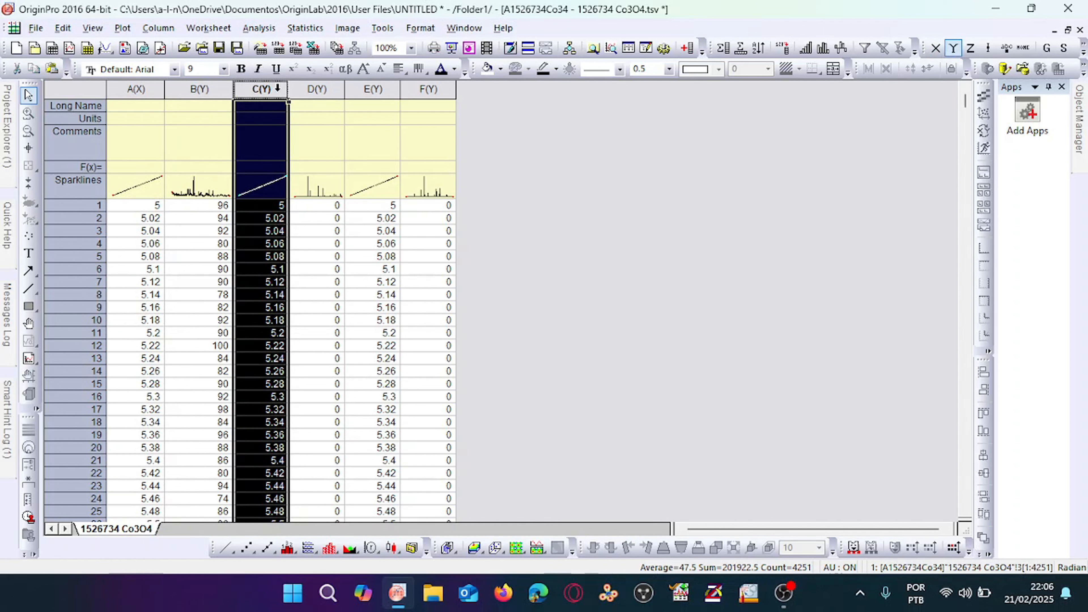
pyautogui.keyDown('ctrl'); pyautogui.click(380, 88); pyautogui.keyUp('ctrl')
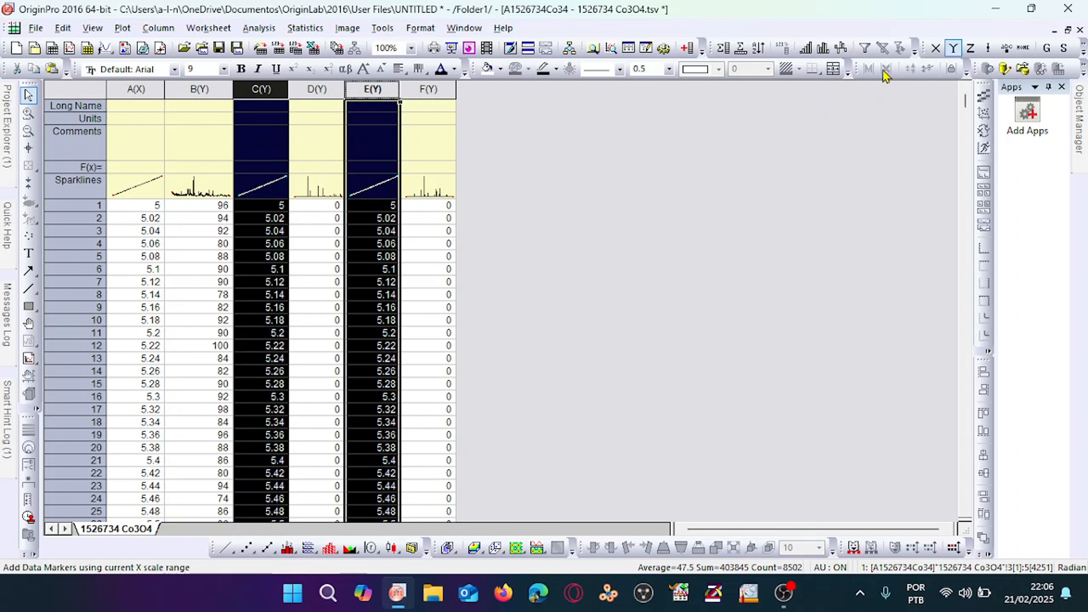
pyautogui.click(937, 50)
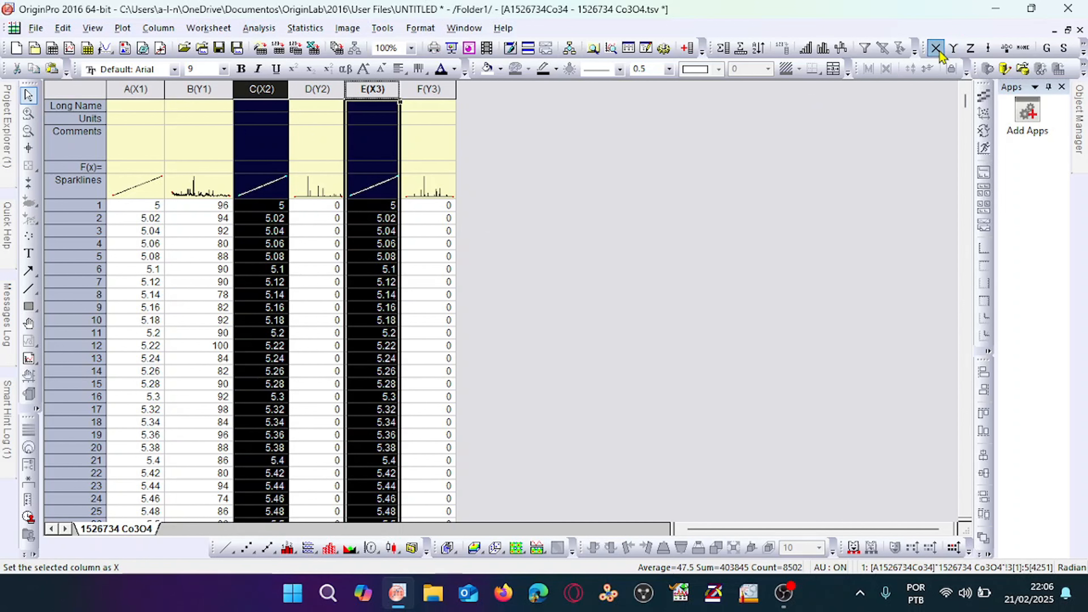
pyautogui.click(716, 225)
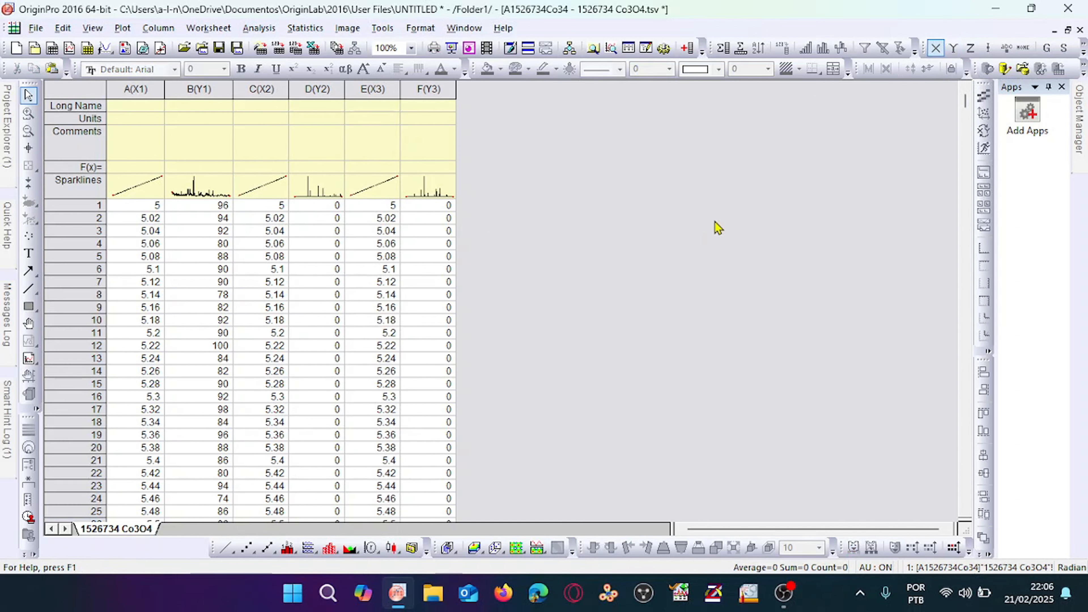
# Step: Examine the X-Y column pairs A–B and C–D in the worksheet
pyautogui.click(146, 89)
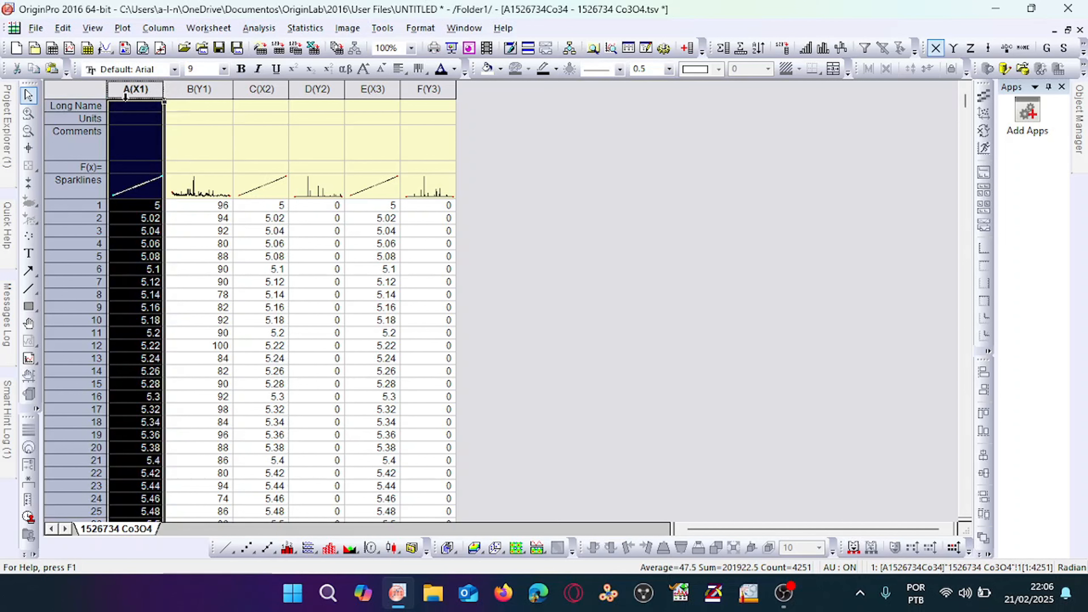
pyautogui.click(194, 84)
pyautogui.click(273, 86)
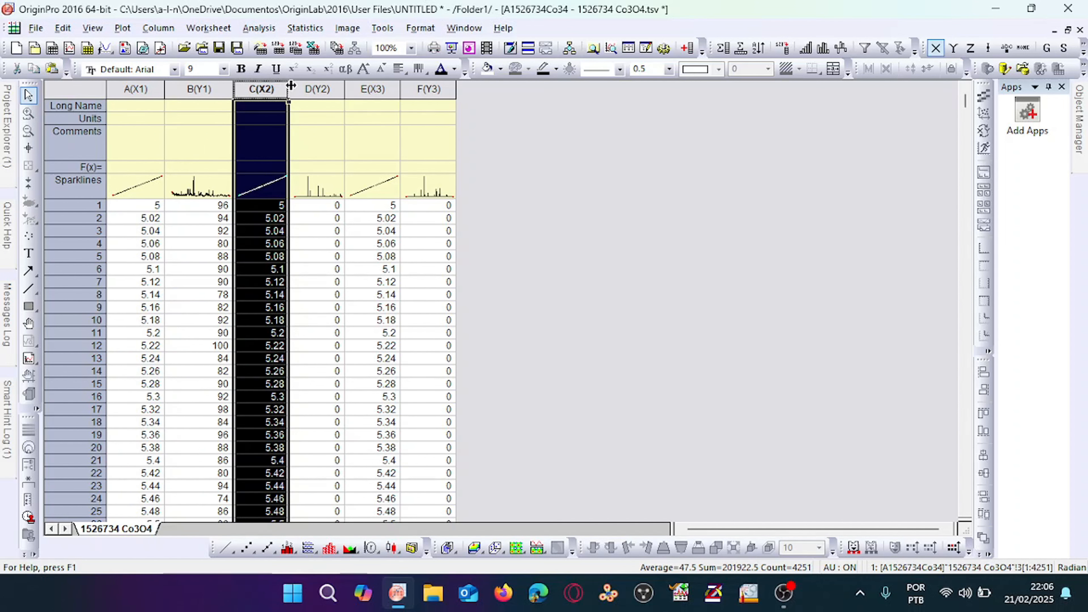
pyautogui.click(305, 87)
pyautogui.click(277, 87)
pyautogui.click(319, 88)
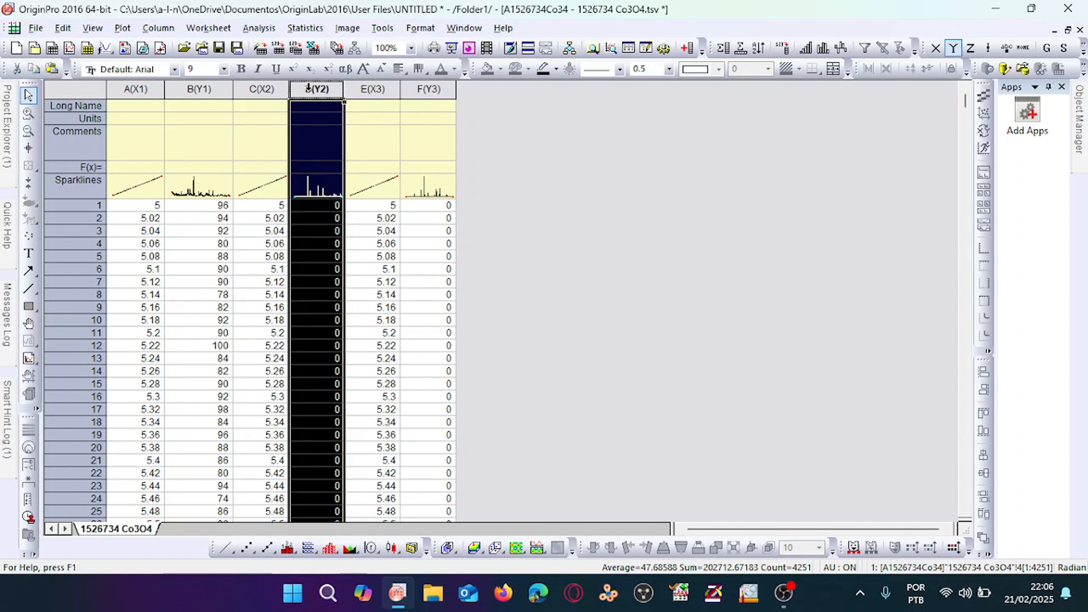
# Step: Examine the X-Y column pair E–F in the worksheet
pyautogui.click(372, 88)
pyautogui.click(421, 88)
pyautogui.click(640, 180)
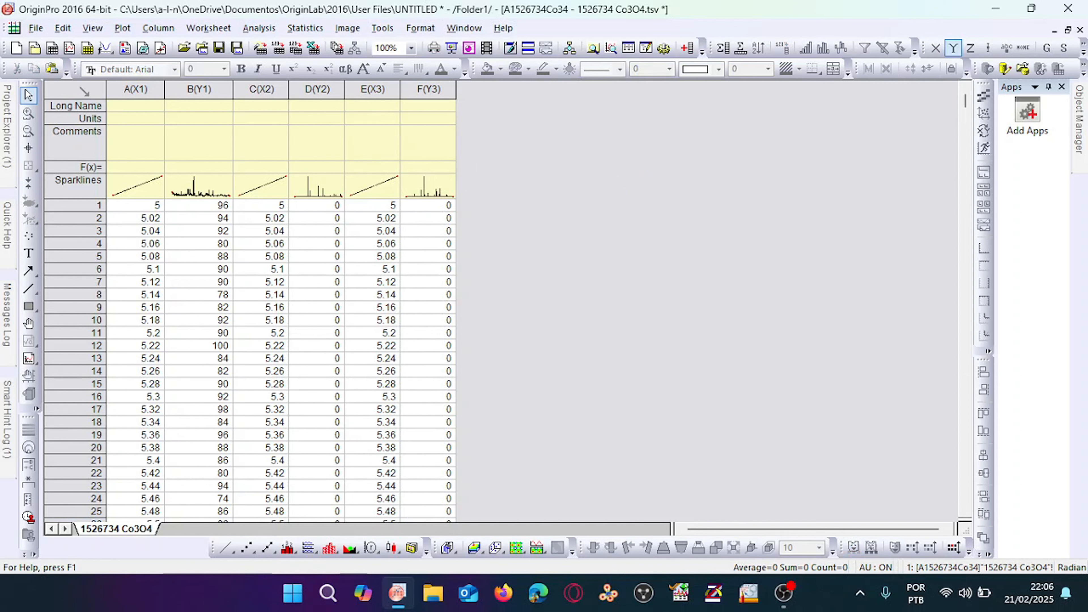
# Step: Plot all worksheet columns as a line graph and enlarge the low-intensity region from about 24 to 34 on the X axis
pyautogui.click(88, 90)
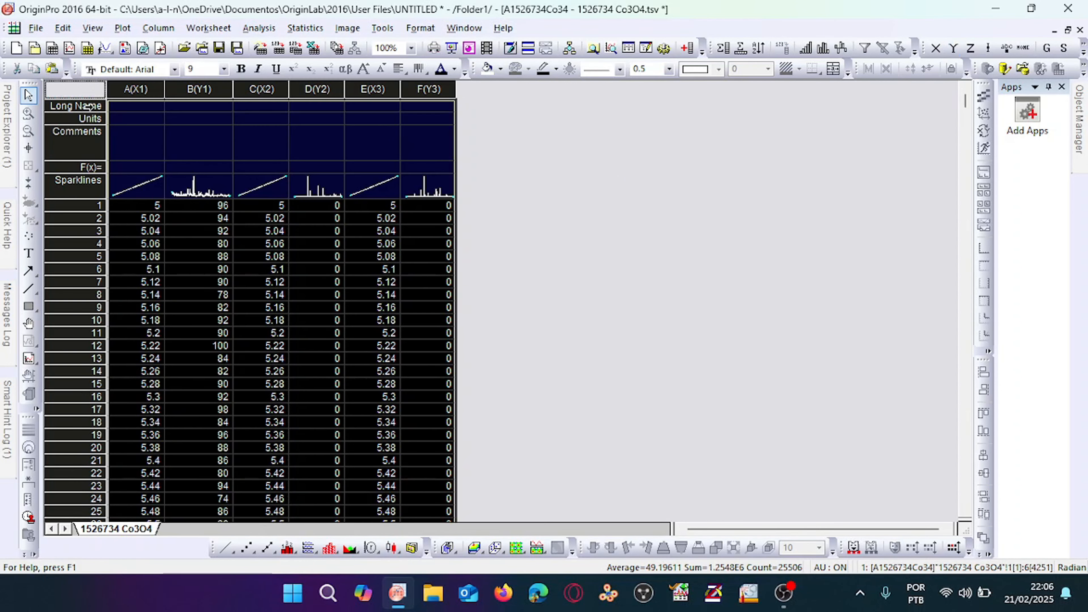
pyautogui.click(225, 549)
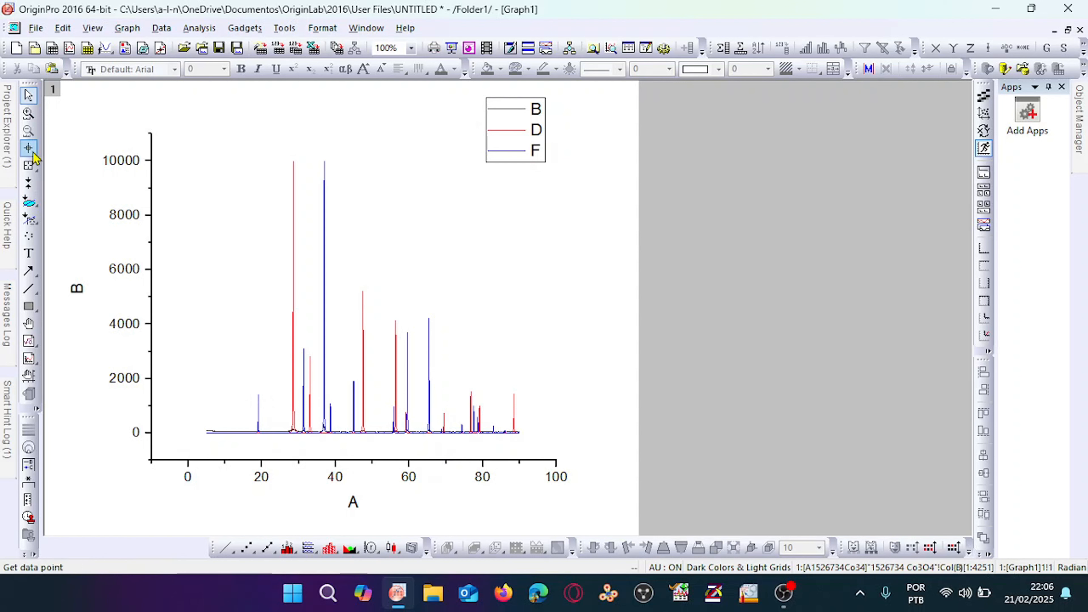
pyautogui.click(34, 122)
pyautogui.moveTo(276, 380); pyautogui.dragTo(312, 444)
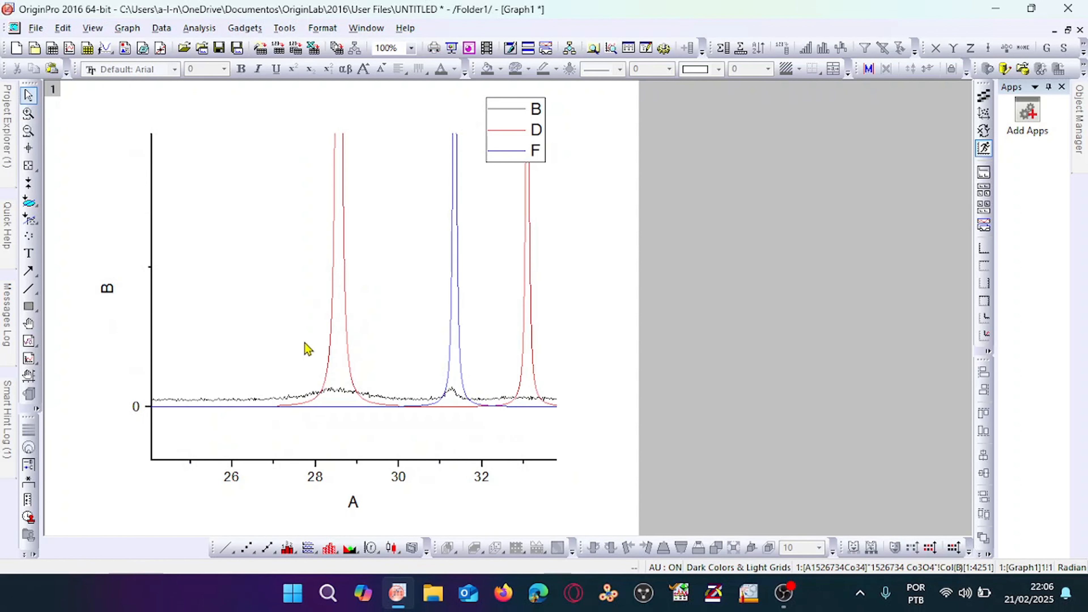
# Step: Return to the worksheet and examine the intensity values of the measured and simulated patterns
pyautogui.click(366, 28)
pyautogui.click(385, 223)
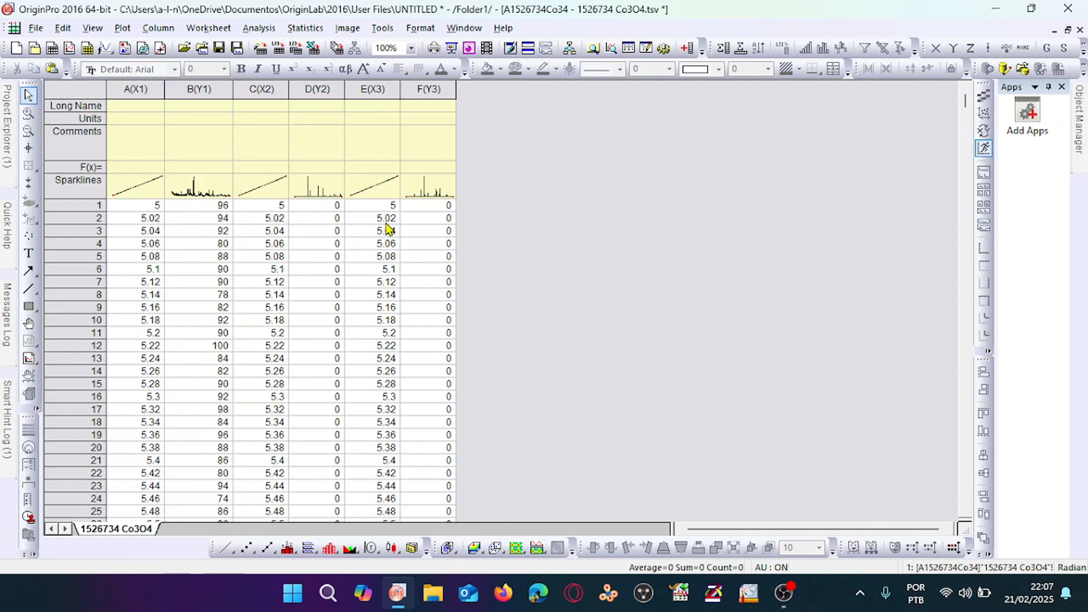
pyautogui.scroll(-3, 184, 296)
pyautogui.scroll(-1, 222, 313)
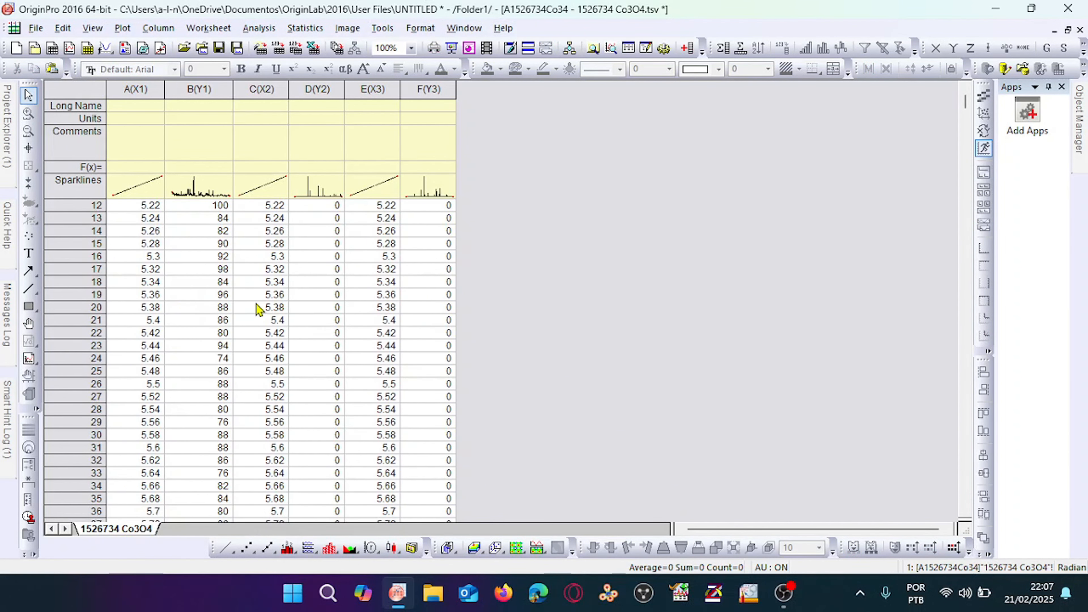
pyautogui.scroll(-5, 195, 313)
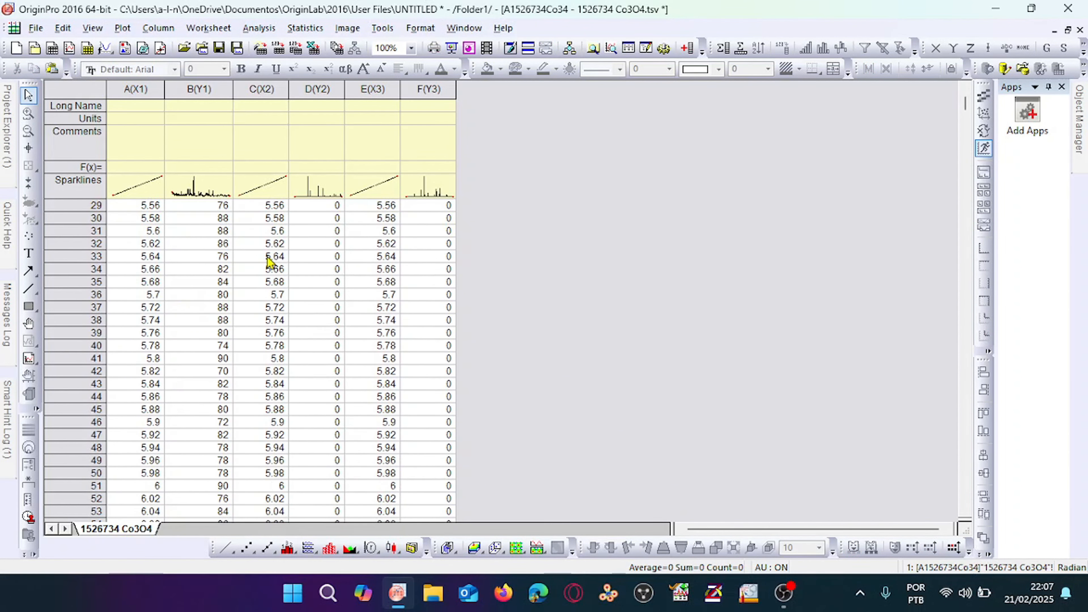
pyautogui.scroll(-5, 317, 351)
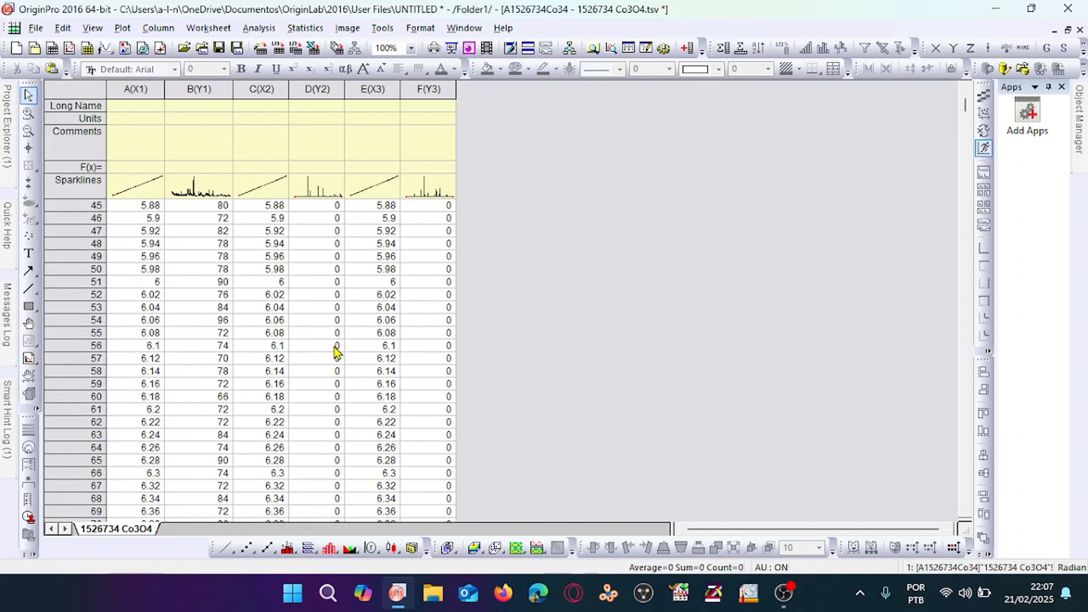
pyautogui.scroll(-2, 335, 353)
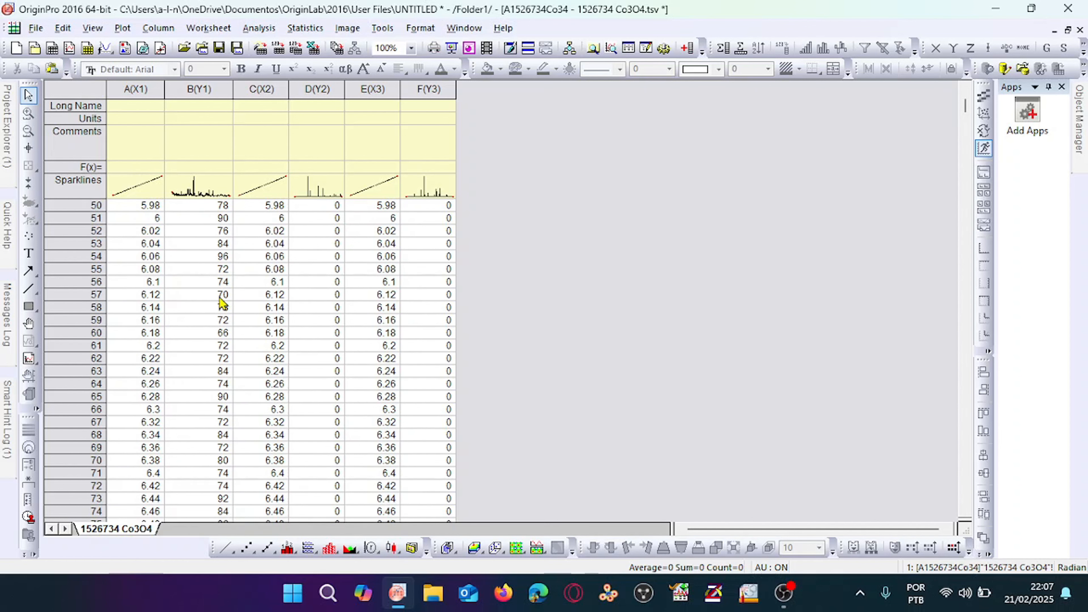
pyautogui.scroll(5, 195, 316)
pyautogui.scroll(11, 180, 356)
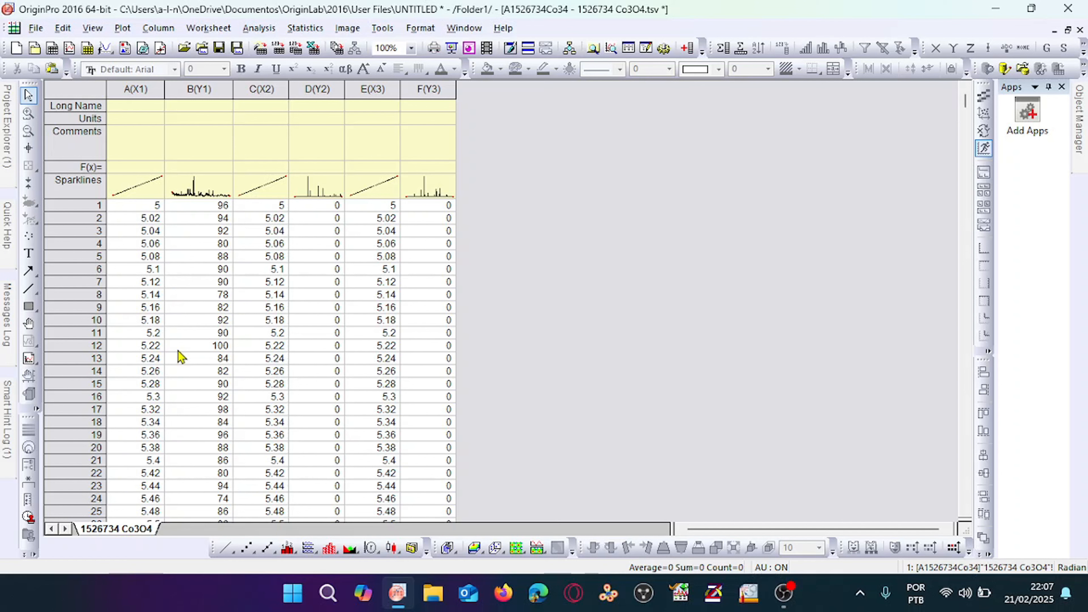
# Step: Enter the long names C-50 for column B, CeO2 for column D and Co3O4 for column F
pyautogui.click(139, 107)
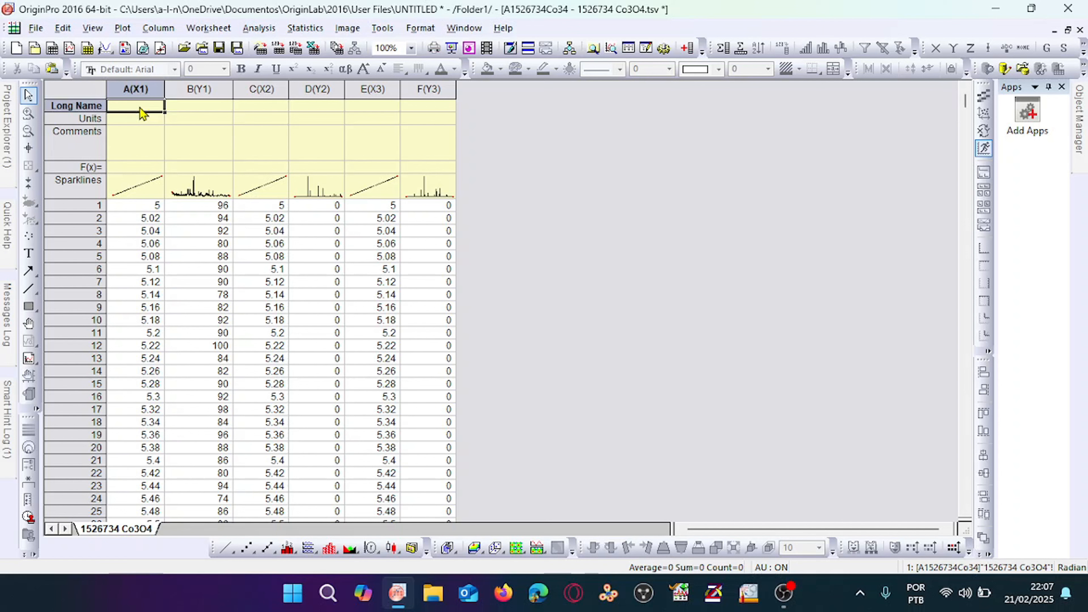
pyautogui.click(203, 110)
pyautogui.doubleClick(199, 106)
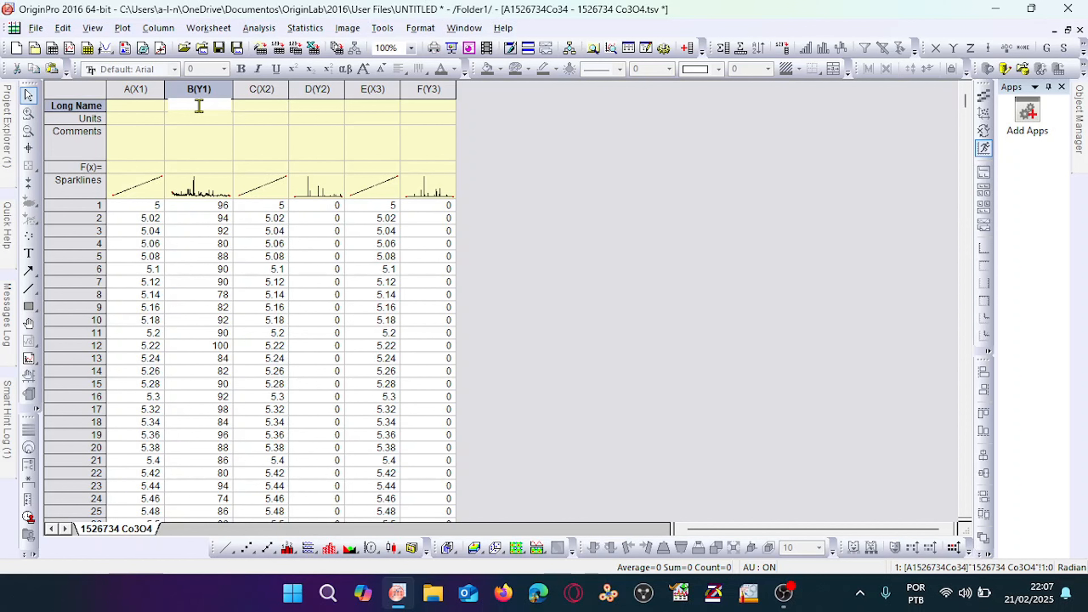
pyautogui.write('C-50')
pyautogui.click(317, 105)
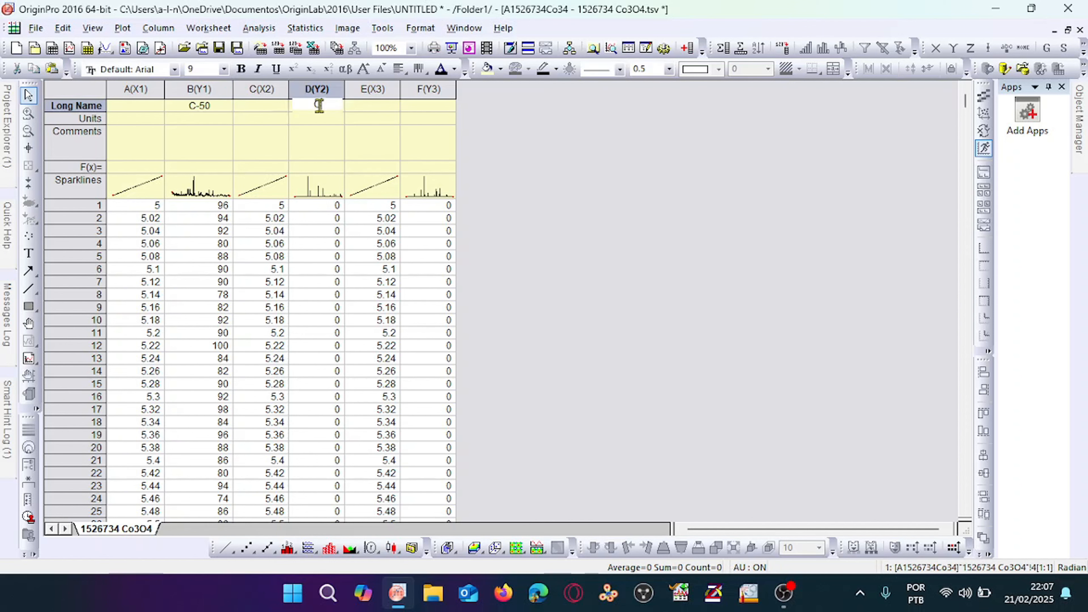
pyautogui.write('CeO2')
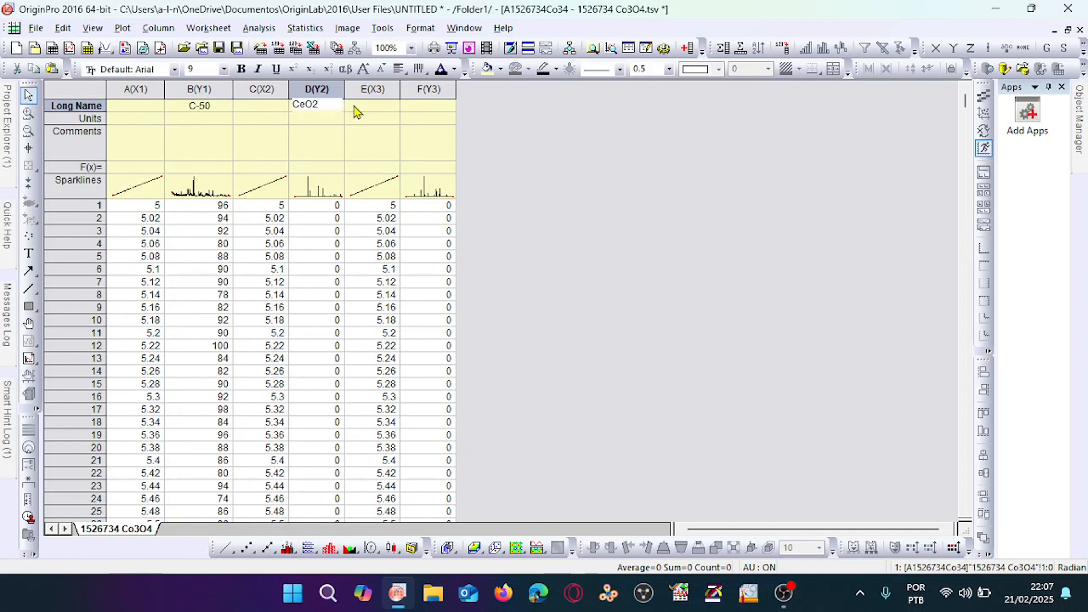
pyautogui.click(426, 106)
pyautogui.write('CoO')
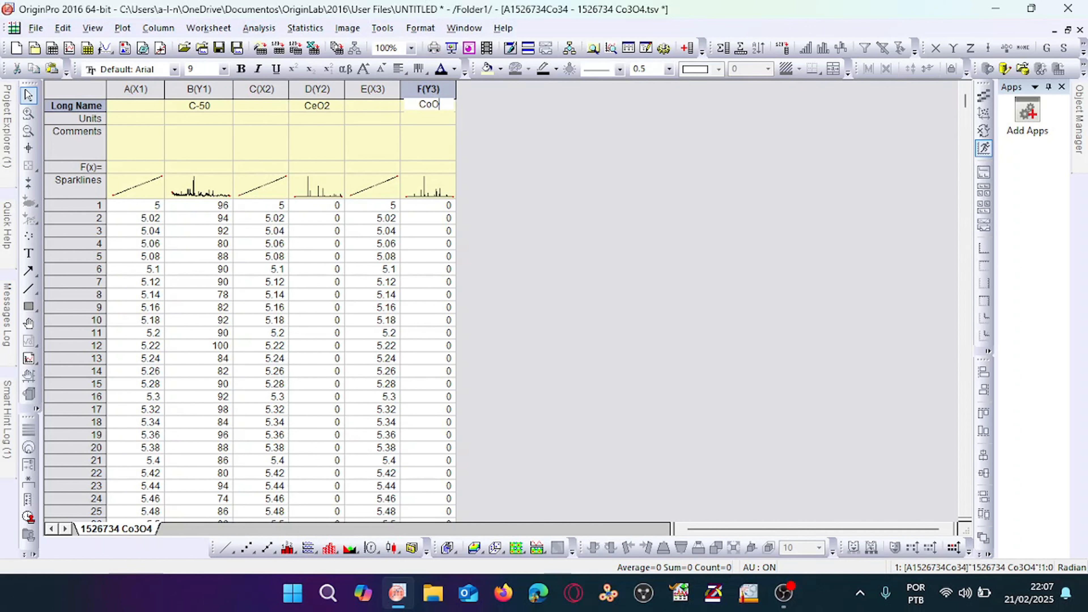
pyautogui.press('BackSpace')
pyautogui.write('3O4')
pyautogui.click(615, 223)
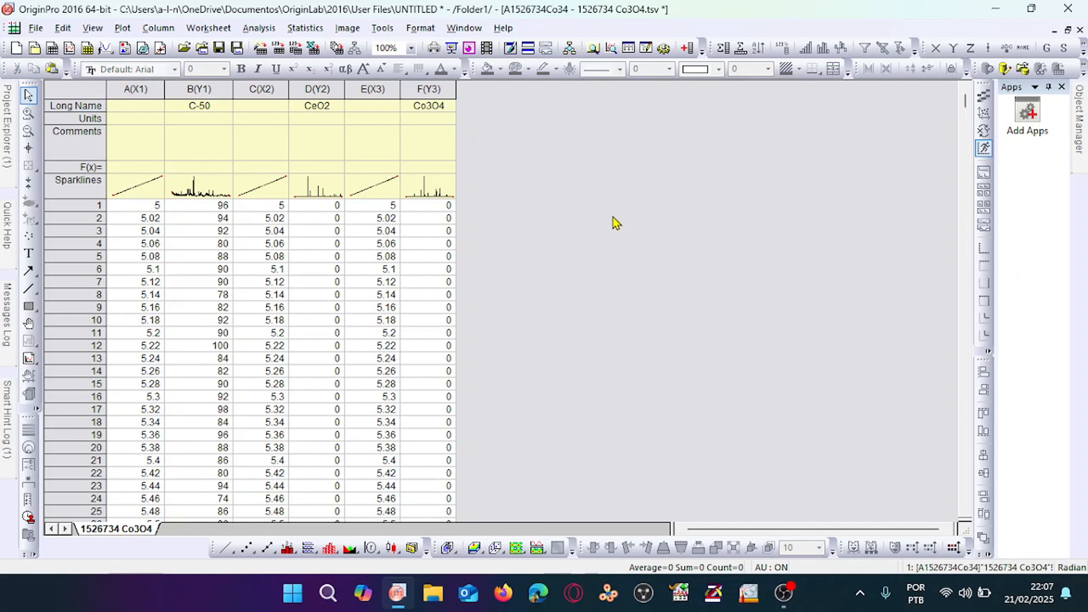
# Step: Enter the comments 4343161 for the CeO2 column and 1526734 for the Co3O4 column
pyautogui.doubleClick(317, 133)
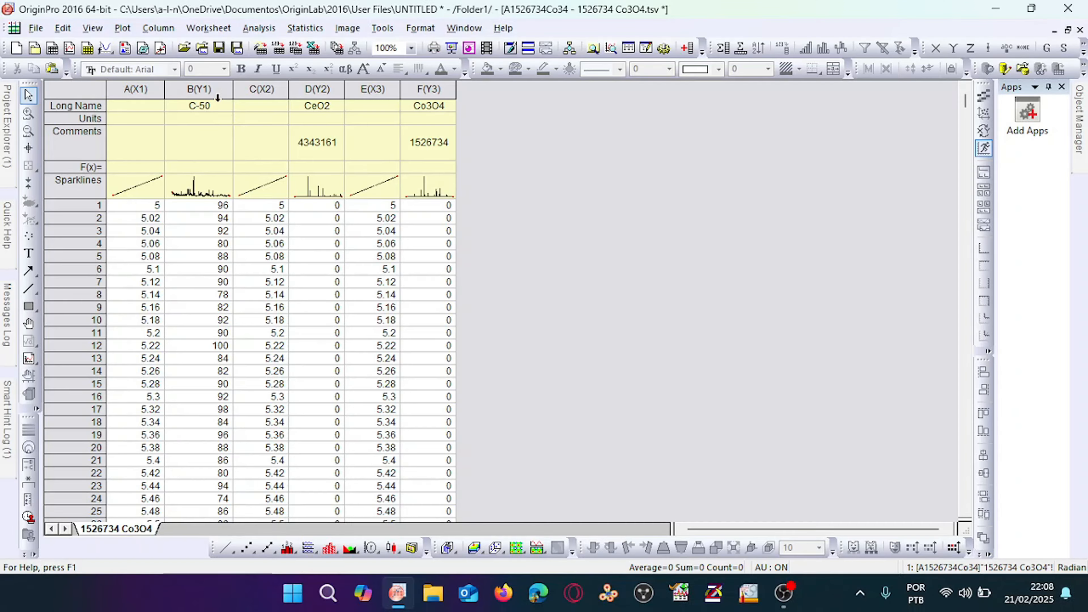
pyautogui.click(220, 91)
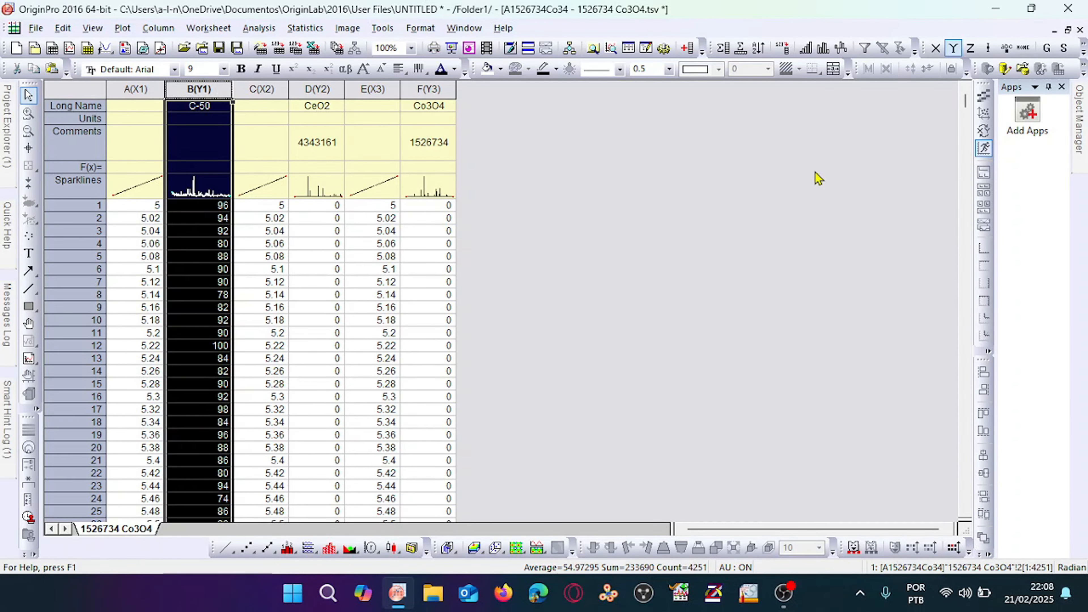
pyautogui.click(739, 199)
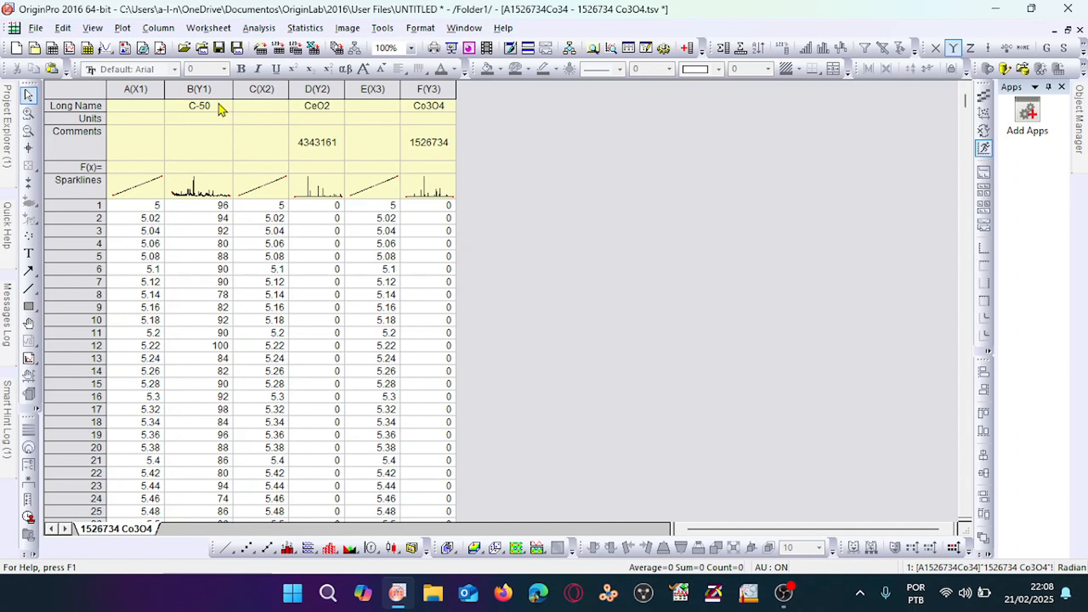
# Step: Normalize the C-50 column to [0, 1] with manual recalculation and output to a new column
pyautogui.click(207, 89)
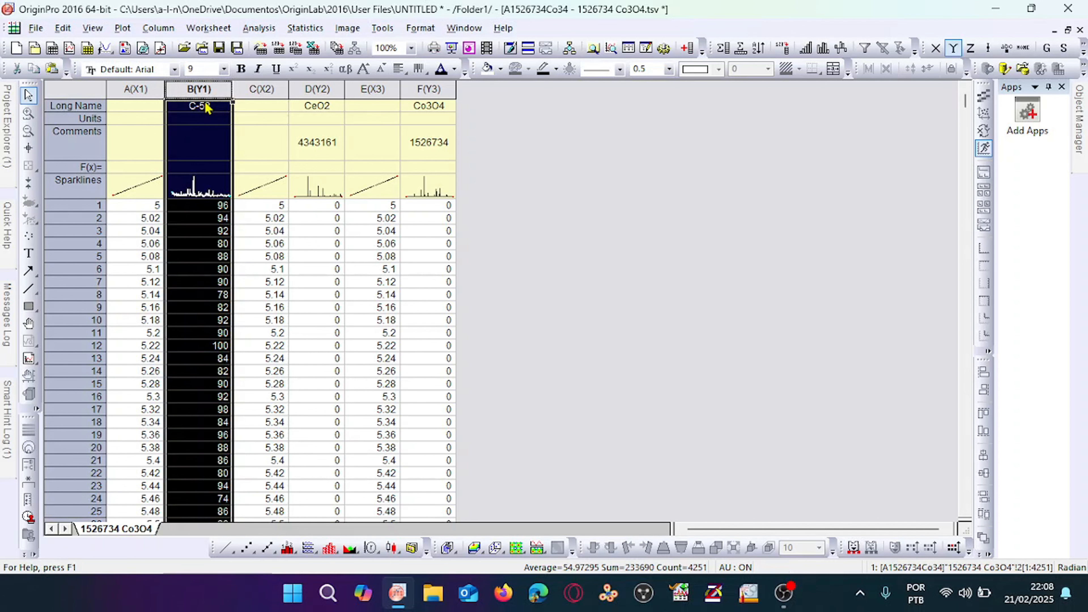
pyautogui.rightClick(196, 86)
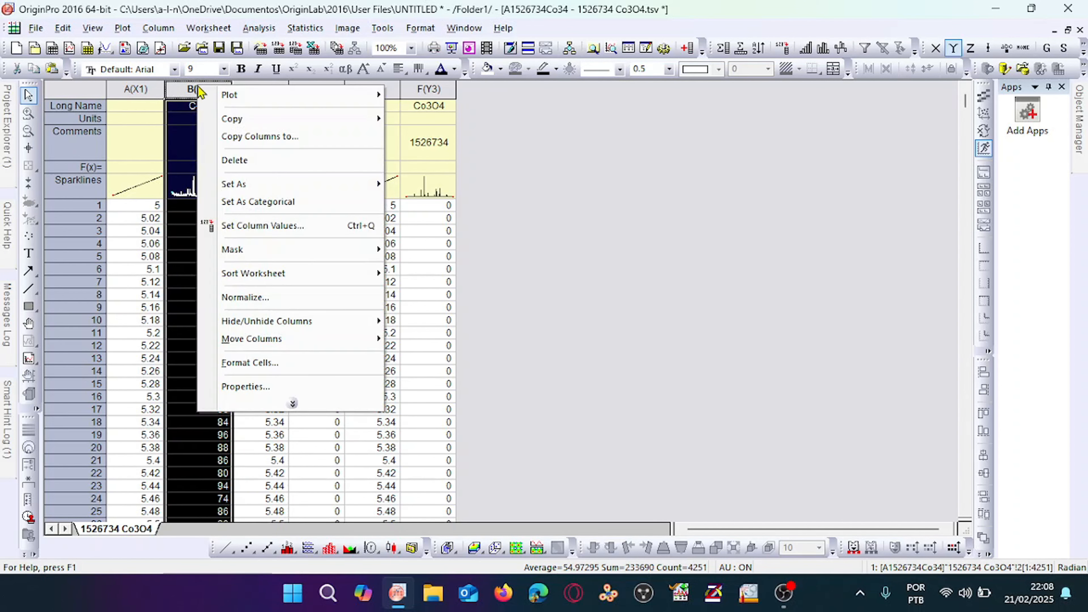
pyautogui.click(302, 297)
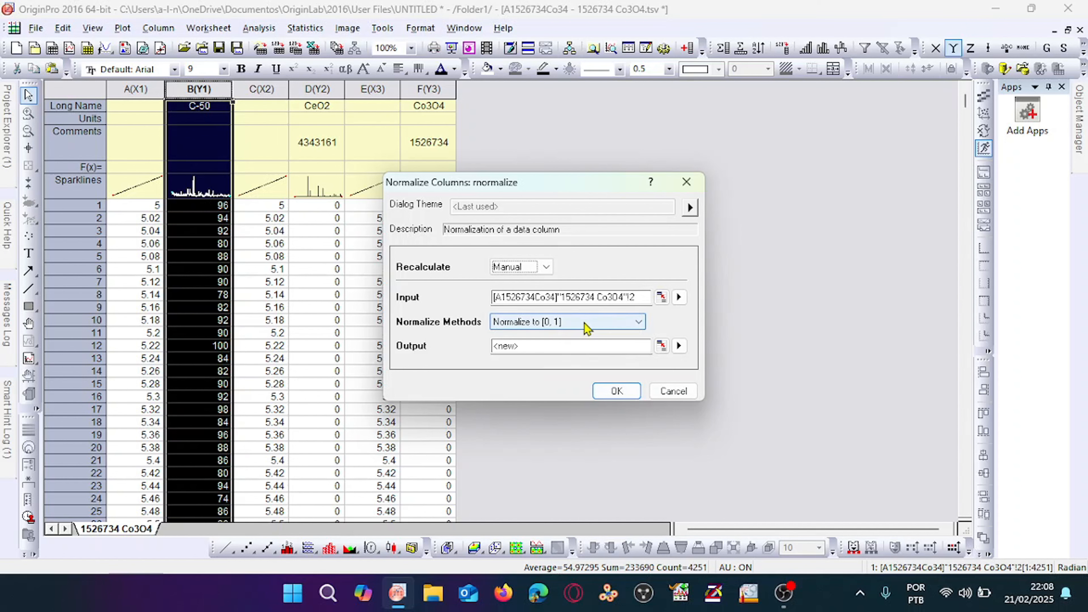
pyautogui.click(606, 392)
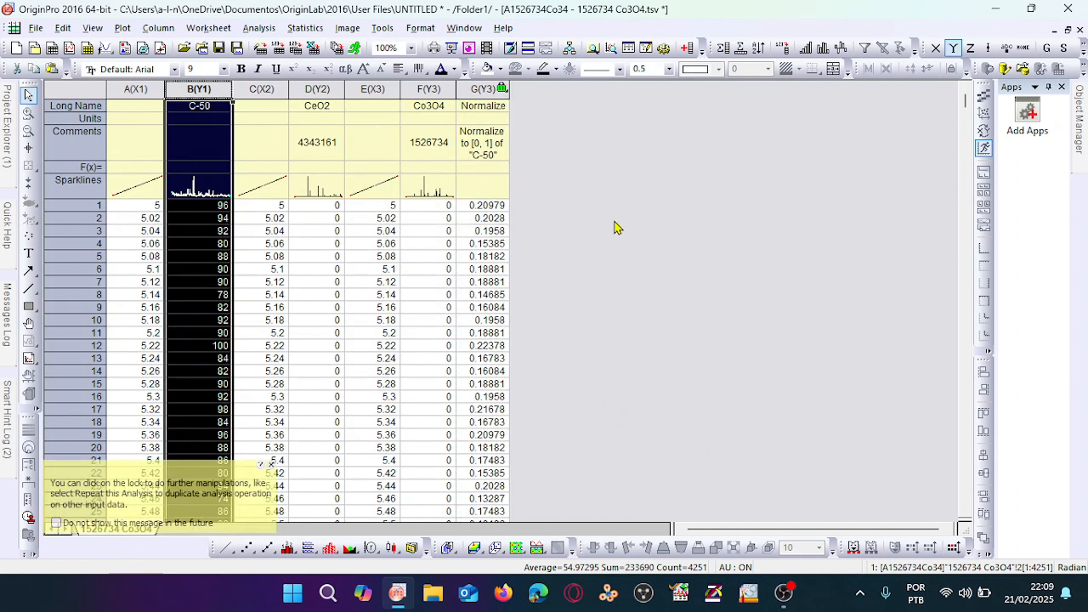
# Step: Set the long name of the normalized C-50 column to C-50 N
pyautogui.click(496, 107)
pyautogui.write('C')
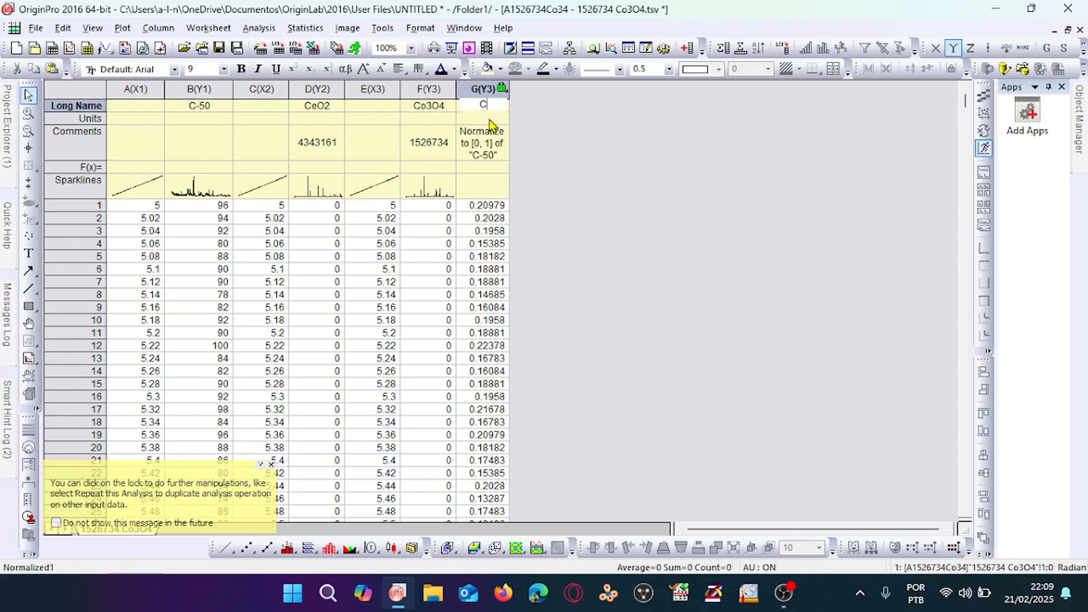
pyautogui.write('-50 N')
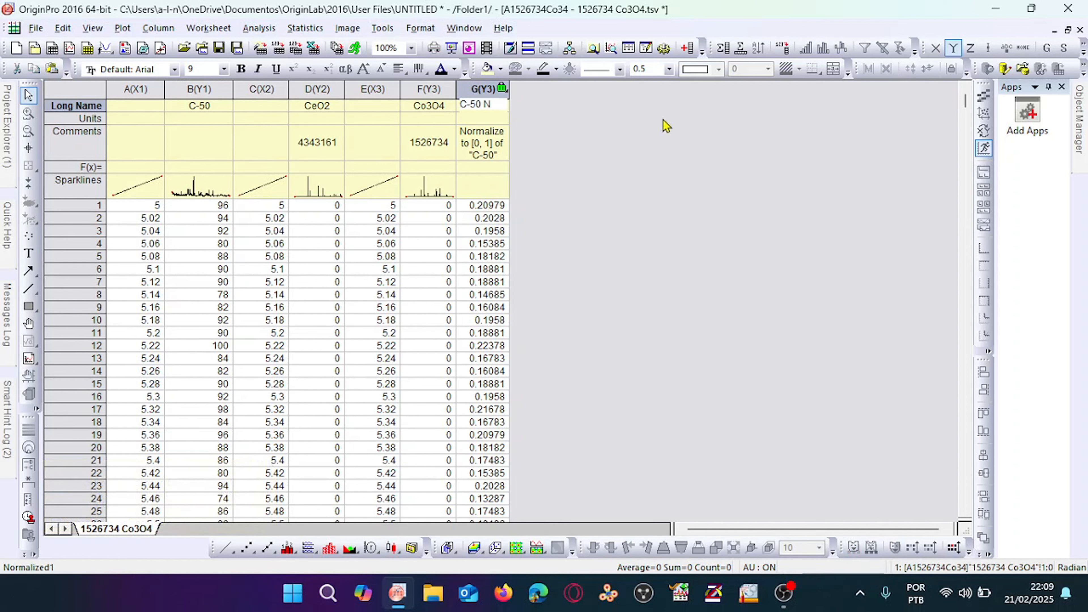
pyautogui.click(746, 199)
# Step: Move the C-50 N column before column 3
pyautogui.click(491, 85)
pyautogui.rightClick(488, 88)
pyautogui.click(623, 283)
pyautogui.click(551, 346)
pyautogui.click(550, 306)
pyautogui.write('3')
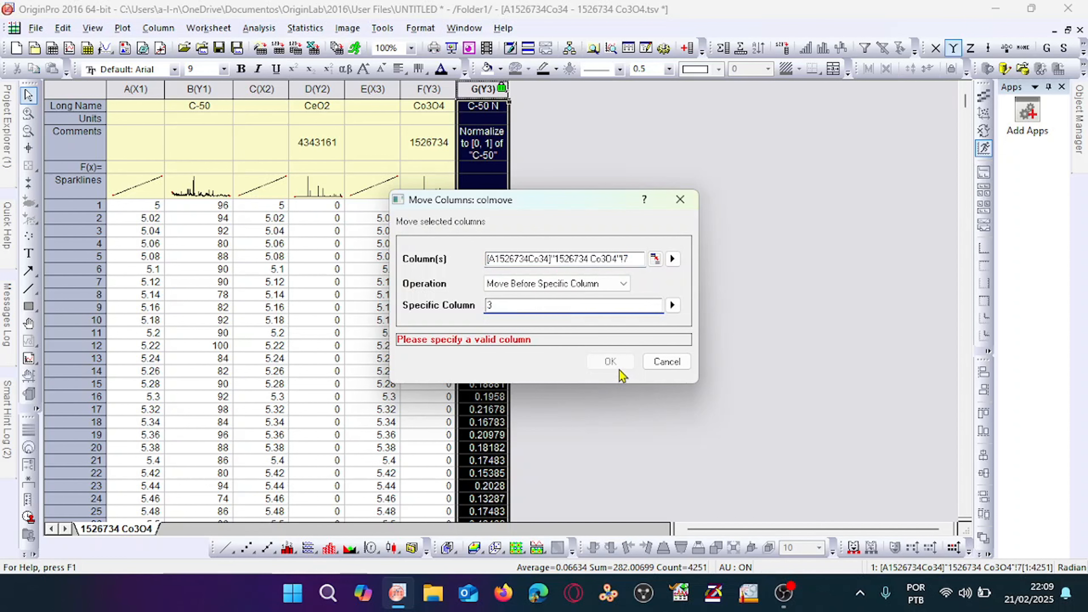
pyautogui.click(620, 367)
pyautogui.click(560, 307)
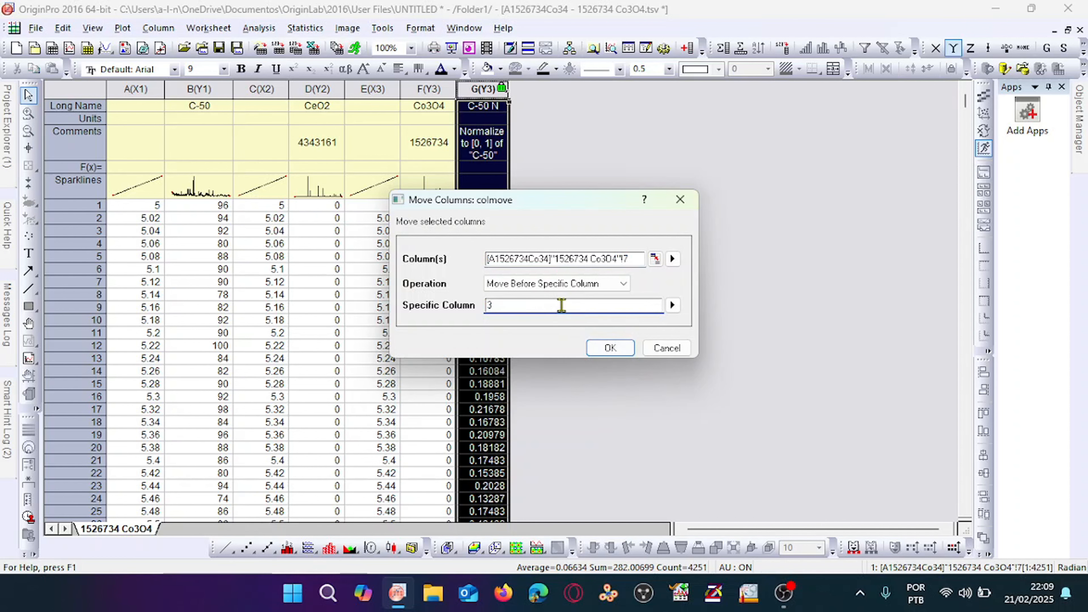
pyautogui.click(610, 348)
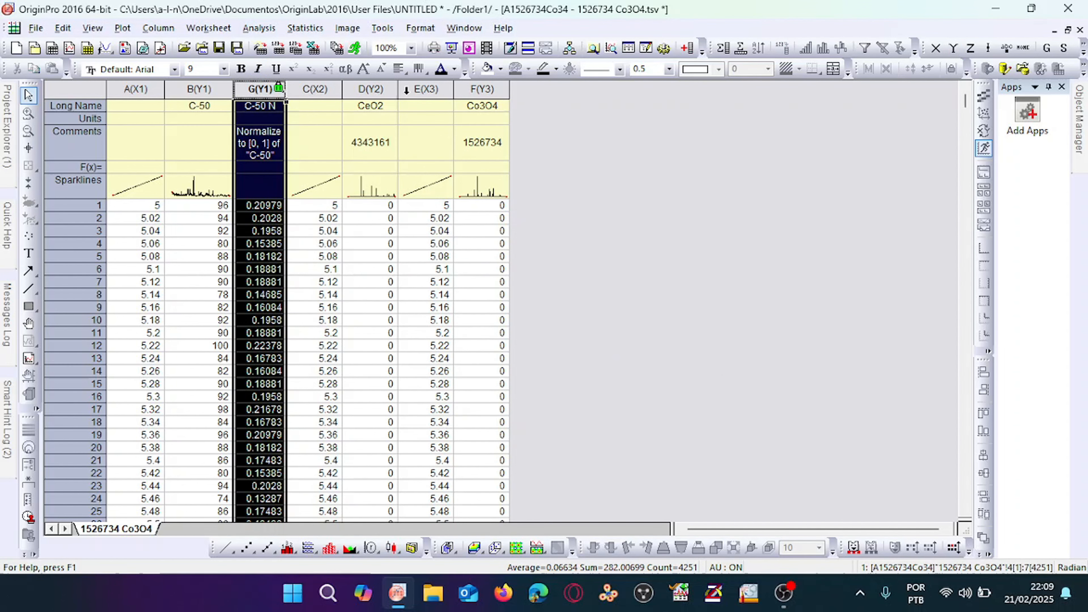
# Step: Normalize the CeO2 column to [0, 1] with manual recalculation and output to a new column
pyautogui.click(371, 90)
pyautogui.rightClick(371, 89)
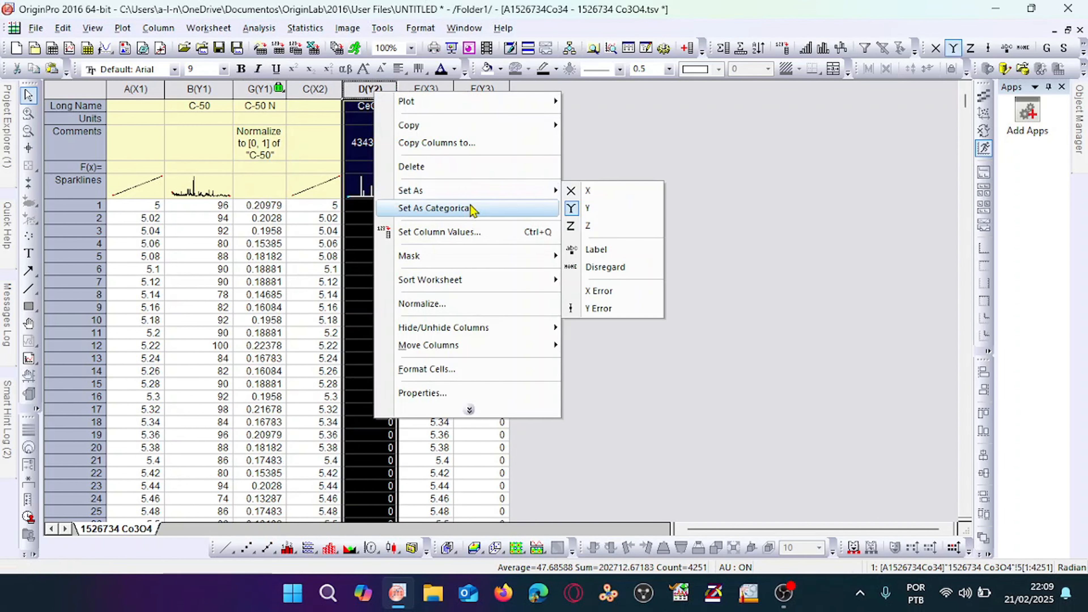
pyautogui.click(463, 308)
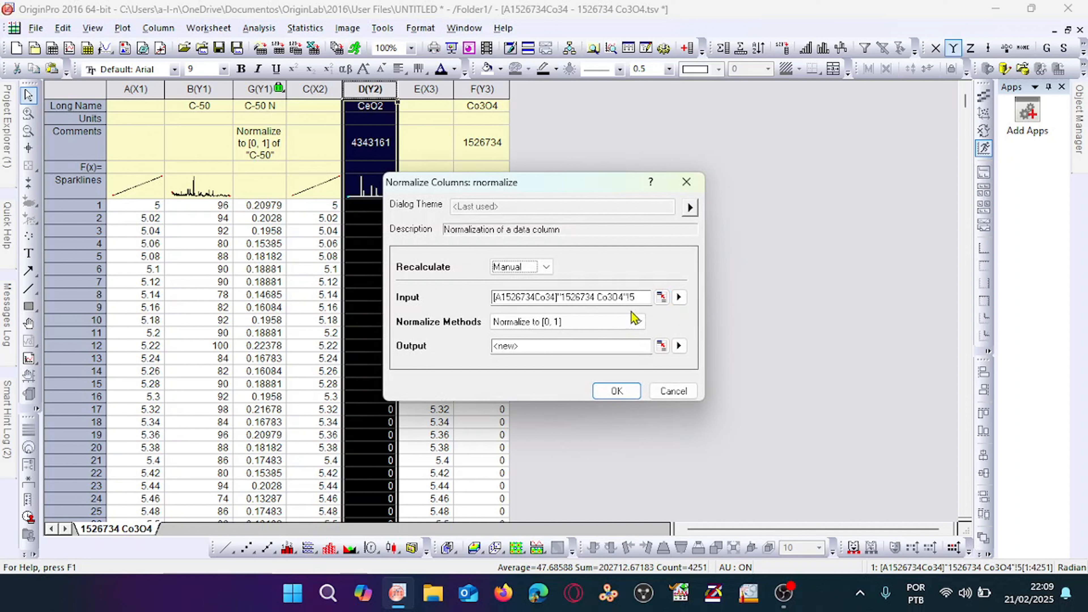
pyautogui.click(616, 390)
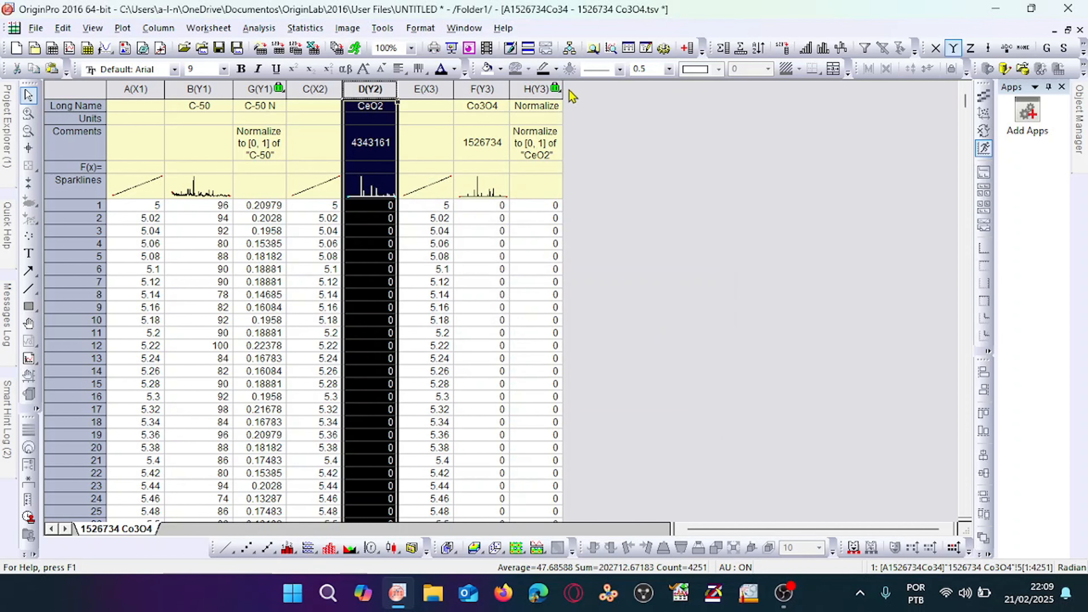
# Step: Move the normalized CeO2 column before column 6
pyautogui.click(530, 89)
pyautogui.rightClick(530, 90)
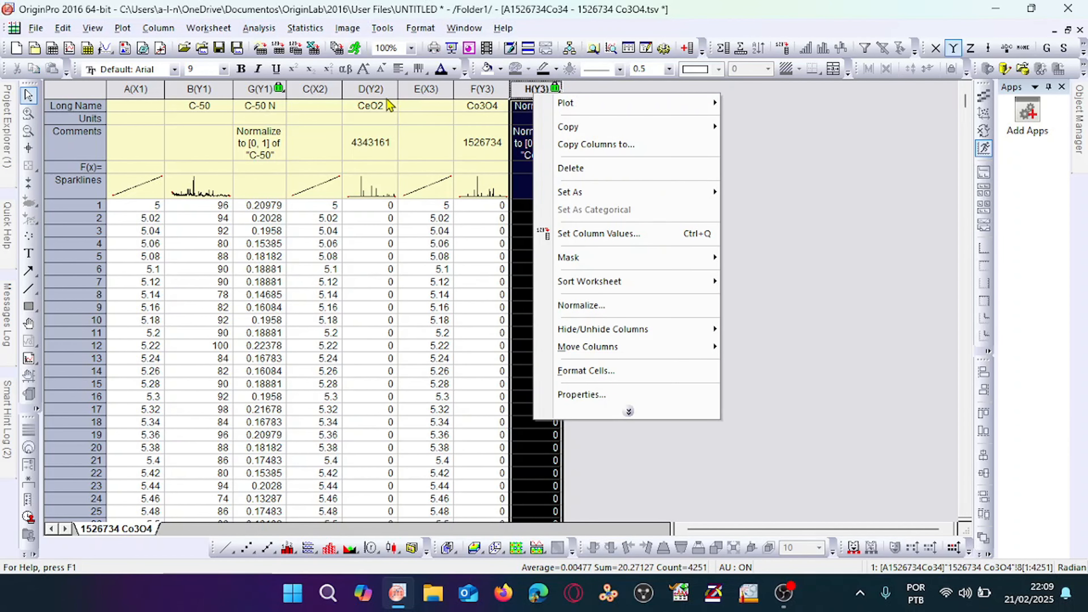
pyautogui.moveTo(588, 346)
pyautogui.click(772, 424)
pyautogui.click(566, 310)
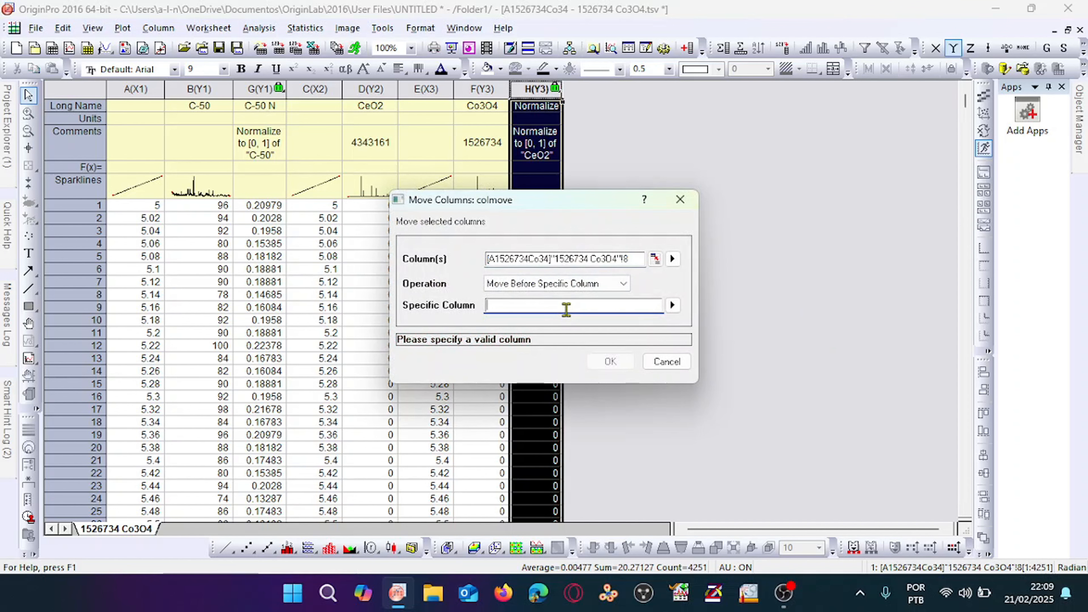
pyautogui.write('6')
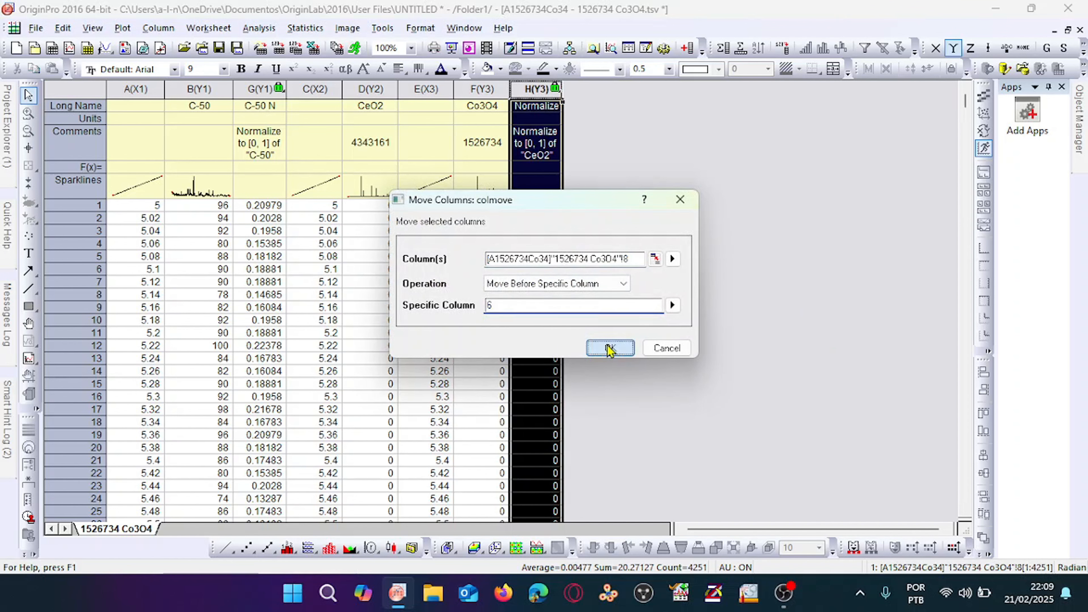
pyautogui.click(610, 361)
# Step: Normalize the Co3O4 column to [0, 1] into a new column
pyautogui.click(534, 90)
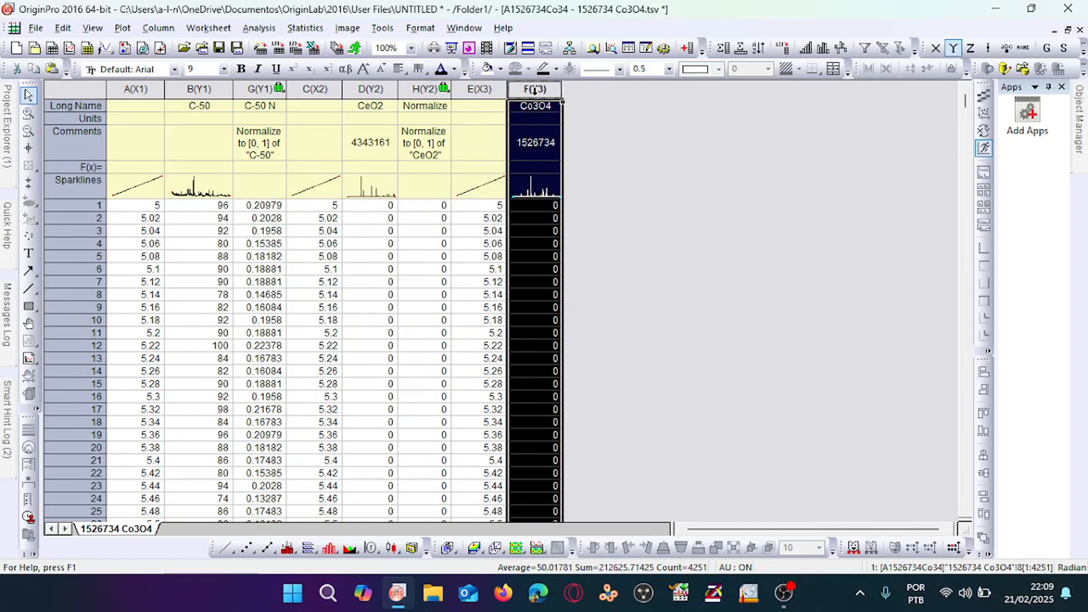
pyautogui.rightClick(536, 91)
pyautogui.click(585, 305)
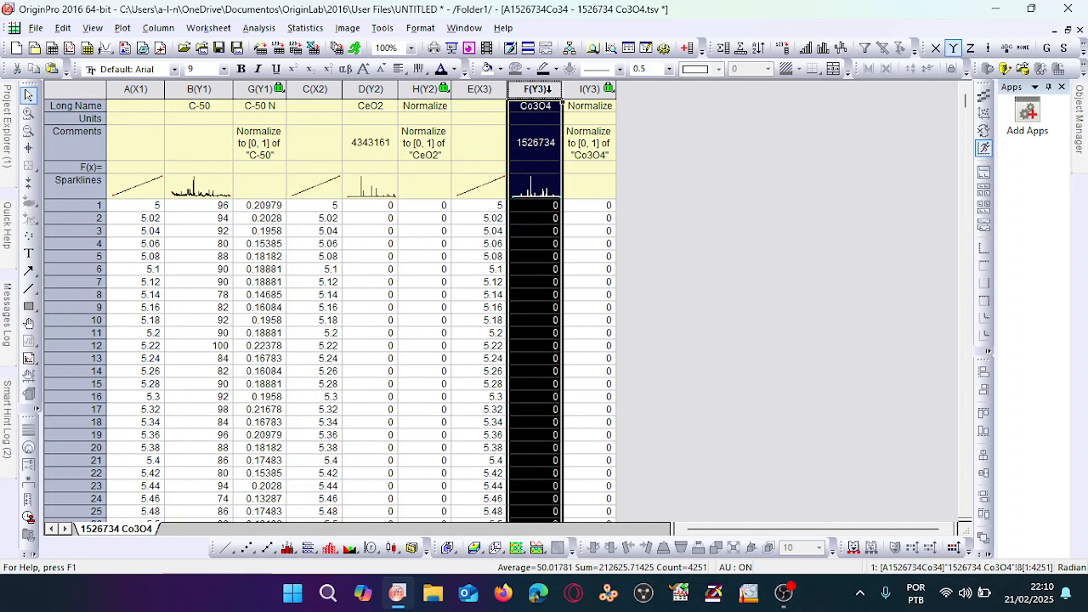
# Step: Plot the normalized C-50, CeO2 and Co3O4 columns against their X columns as one overlaid line graph
pyautogui.click(140, 90)
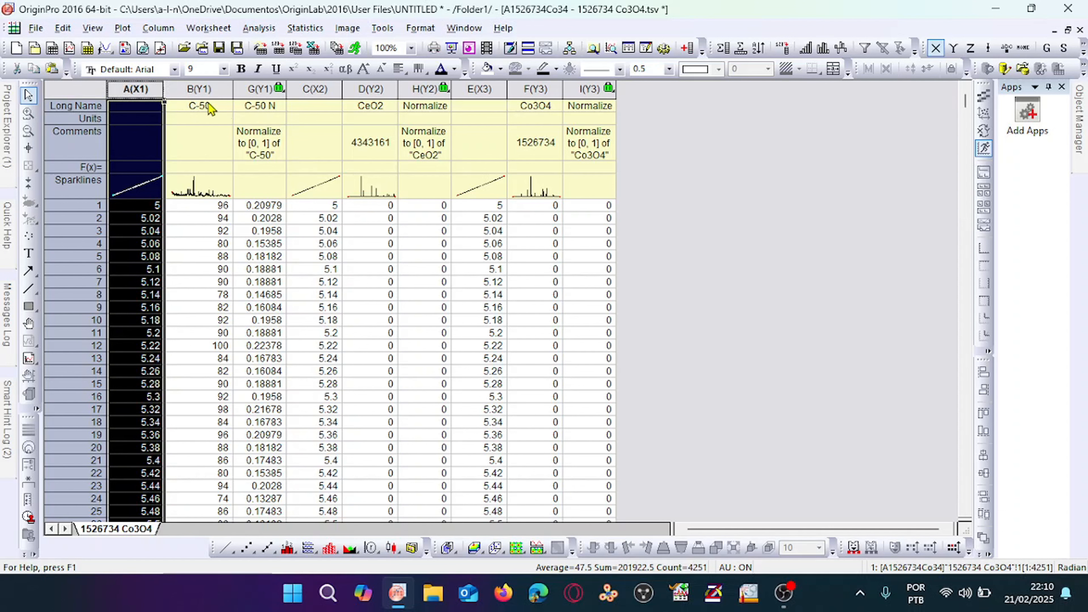
pyautogui.keyDown('ctrl'); pyautogui.click(259, 91); pyautogui.keyUp('ctrl')
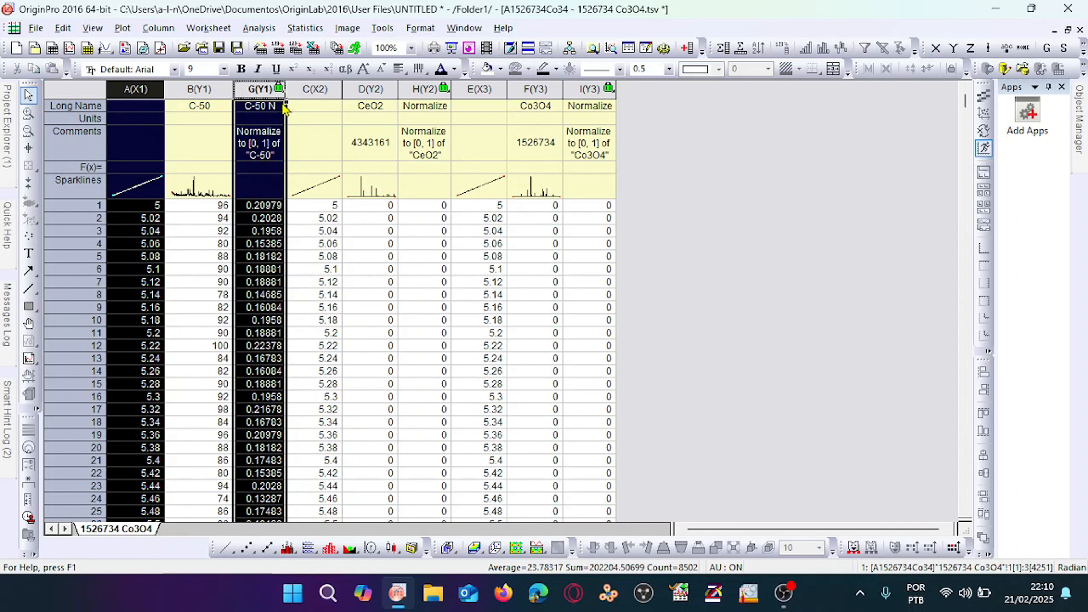
pyautogui.keyDown('ctrl'); pyautogui.click(324, 90); pyautogui.keyUp('ctrl')
pyautogui.keyDown('ctrl'); pyautogui.click(424, 89); pyautogui.keyUp('ctrl')
pyautogui.keyDown('ctrl'); pyautogui.click(479, 90); pyautogui.keyUp('ctrl')
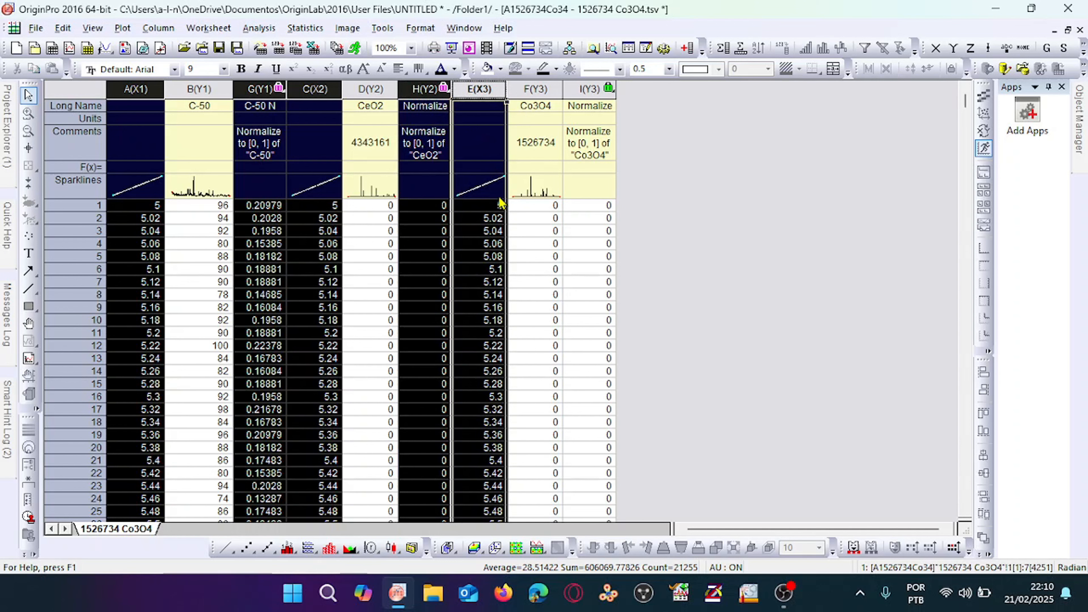
pyautogui.keyDown('ctrl'); pyautogui.click(597, 91); pyautogui.keyUp('ctrl')
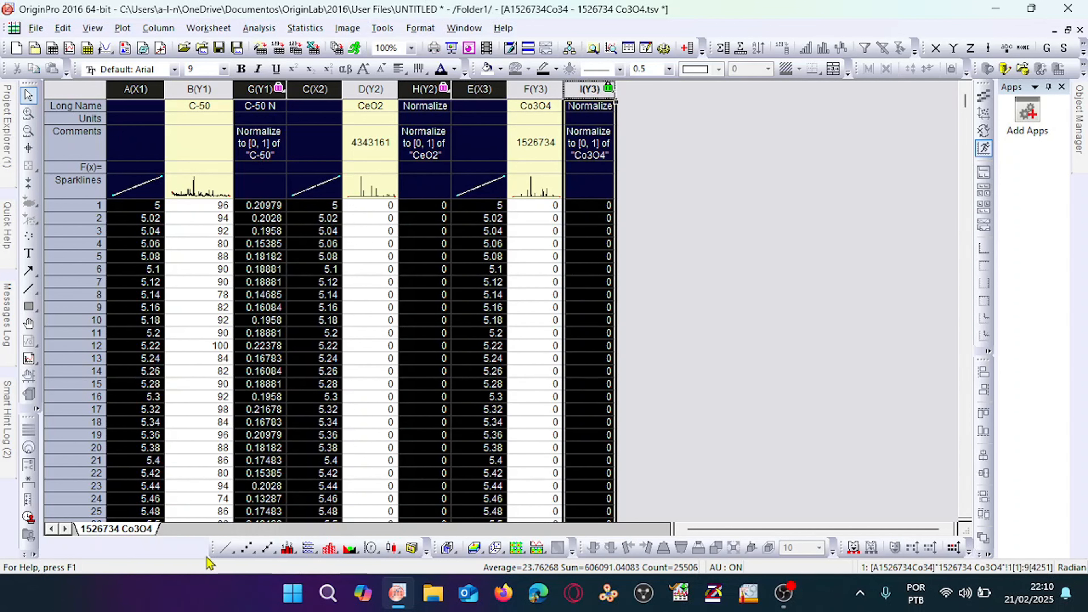
pyautogui.click(227, 551)
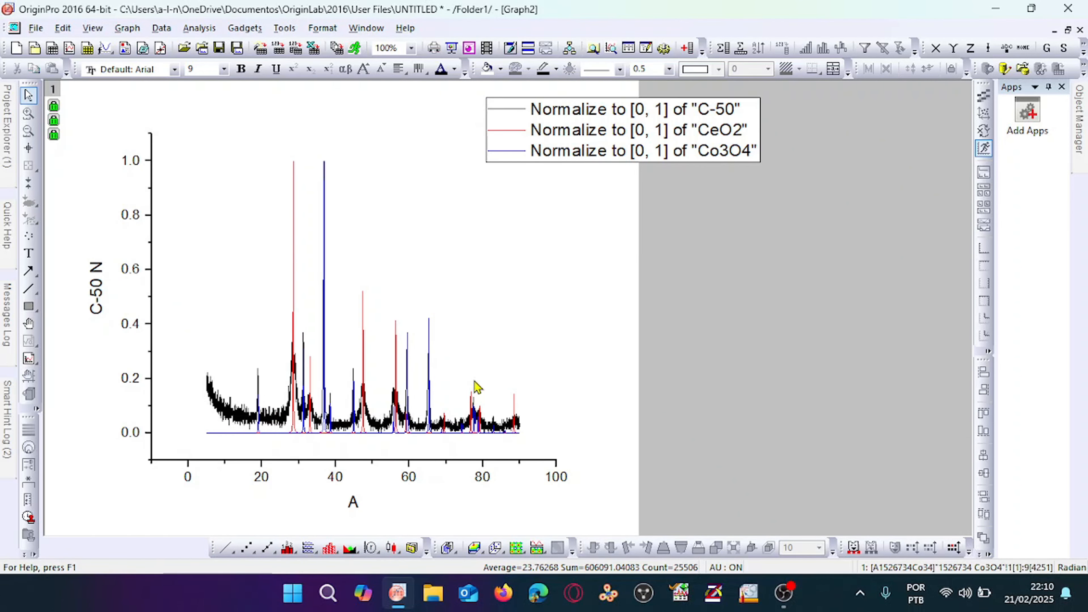
# Step: Move the legend inside the plot area, near its upper right corner
pyautogui.click(644, 105)
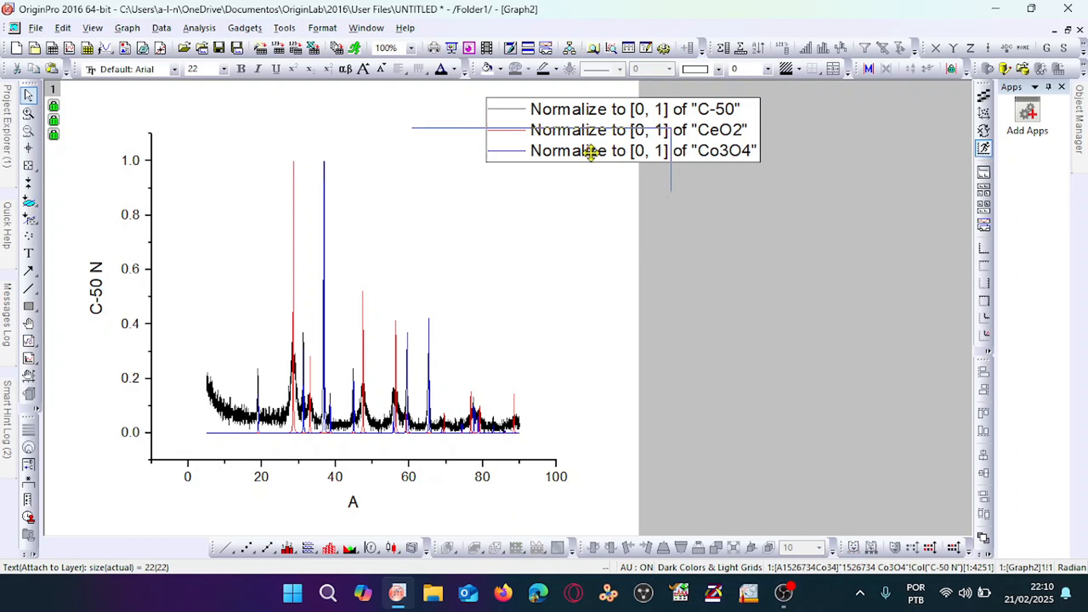
pyautogui.moveTo(562, 162); pyautogui.dragTo(438, 203)
pyautogui.click(479, 517)
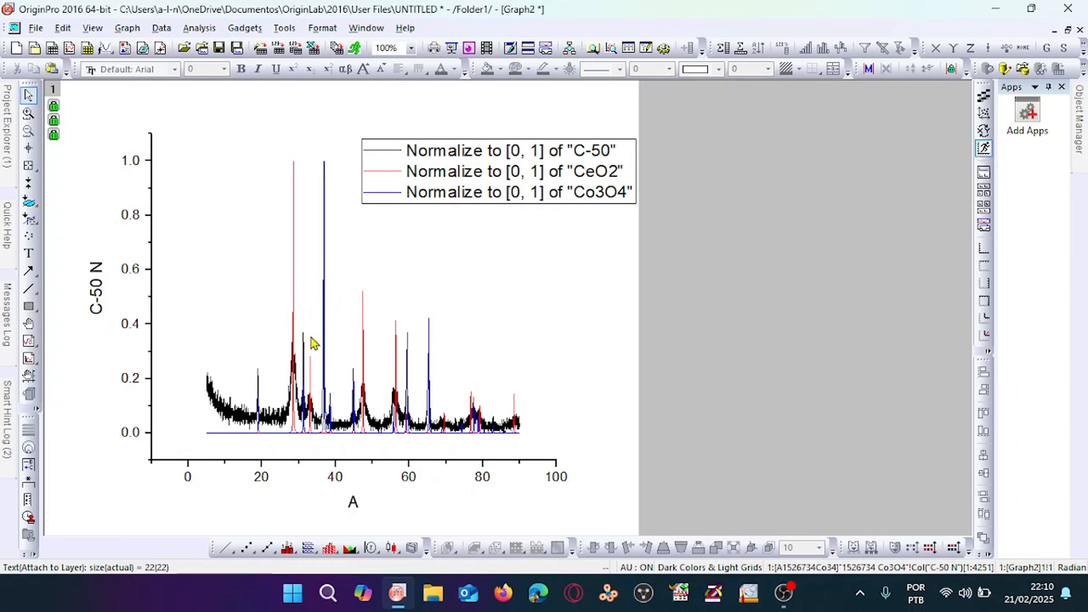
# Step: Set the x-axis scale from 5 to 90 with a major tick increment of 10
pyautogui.doubleClick(485, 473)
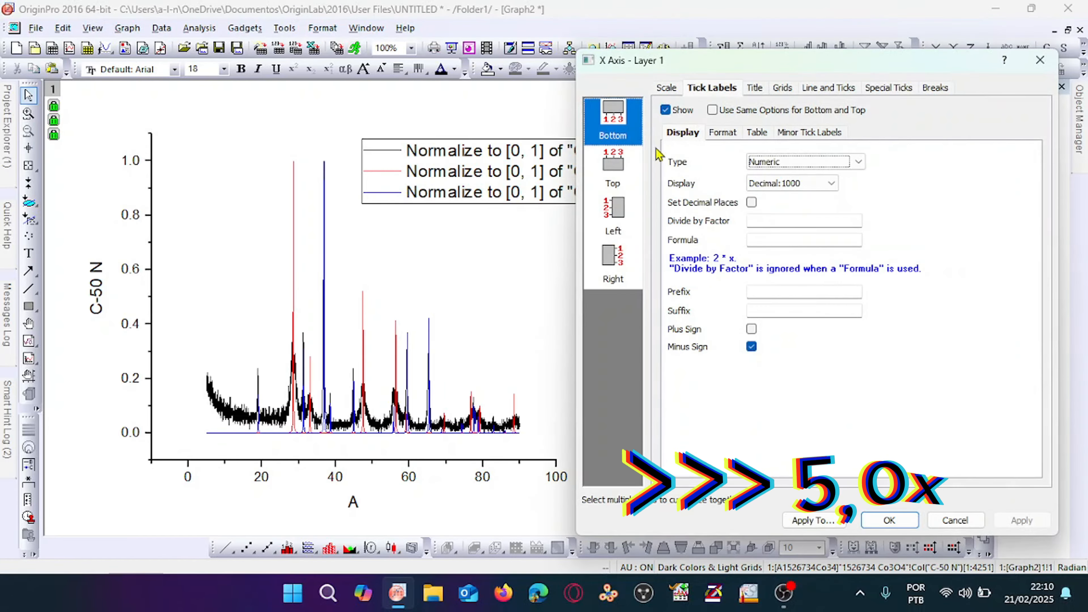
pyautogui.click(668, 87)
pyautogui.doubleClick(787, 115)
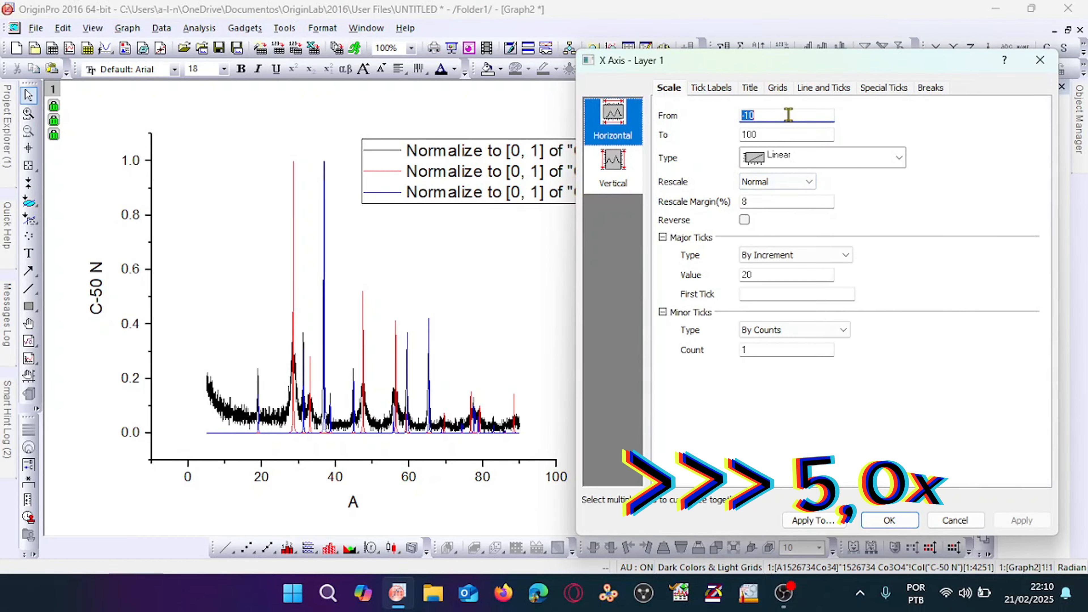
pyautogui.write('5')
pyautogui.press('Tab')
pyautogui.write('90')
pyautogui.doubleClick(771, 274)
pyautogui.write('10')
pyautogui.click(1021, 520)
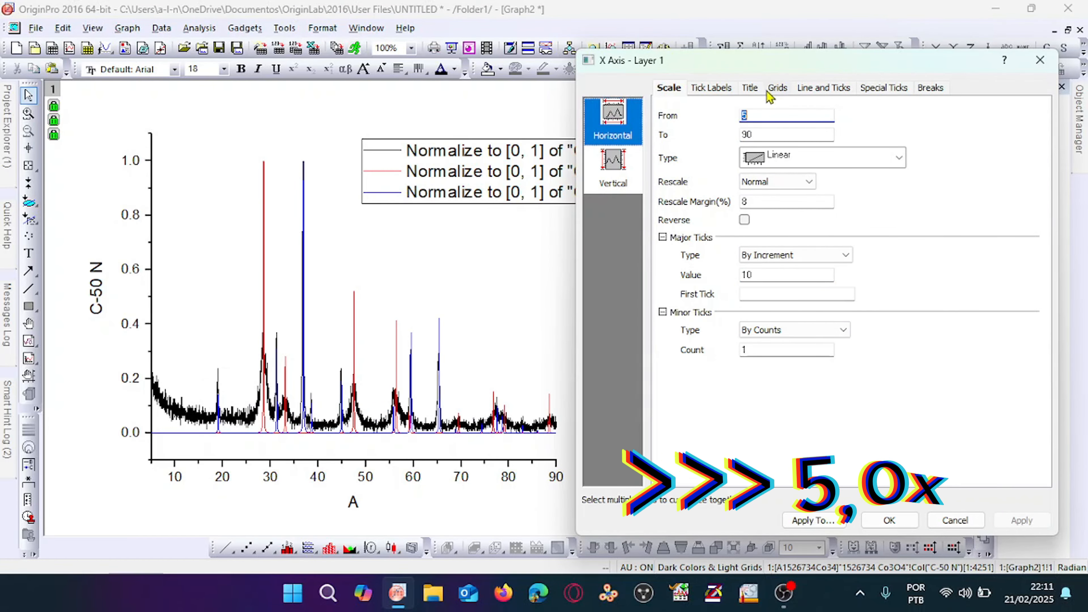
# Step: Frame the graph by showing the top and right axis lines without major or minor ticks
pyautogui.click(824, 87)
pyautogui.click(613, 168)
pyautogui.click(857, 272)
pyautogui.click(853, 337)
pyautogui.click(857, 382)
pyautogui.click(853, 448)
pyautogui.click(613, 261)
pyautogui.click(818, 114)
pyautogui.click(890, 520)
# Step: Rewrite the legend entries as C-50, CeO2 4343161 and Co3O4 1526734
pyautogui.doubleClick(467, 150)
pyautogui.write('C-50CeO2 4343161Co3O4')
pyautogui.click(996, 8)
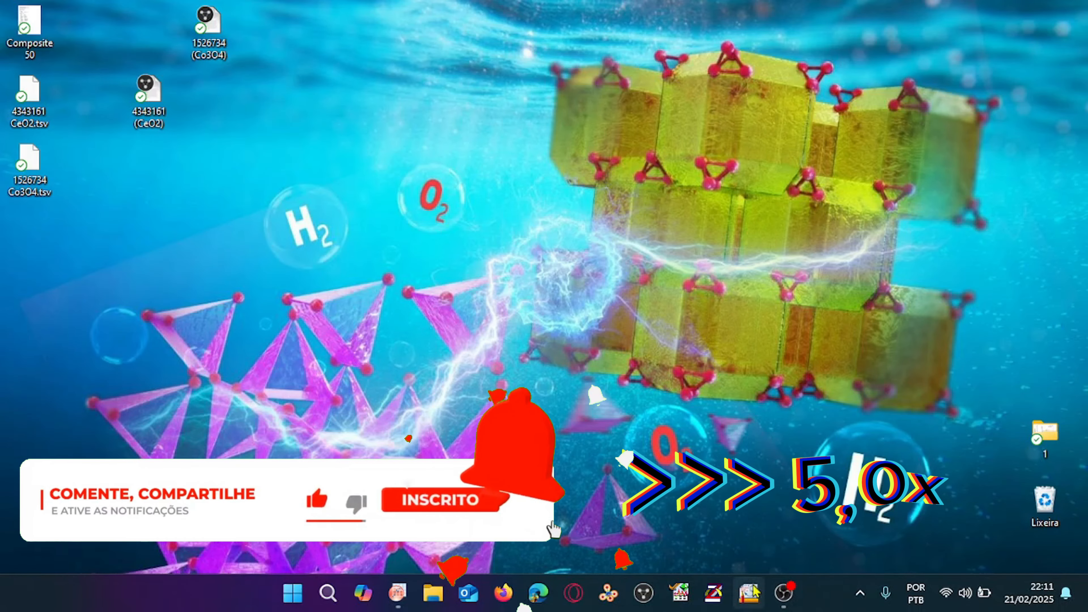
pyautogui.click(398, 593)
pyautogui.click(429, 207)
pyautogui.write('1526734')
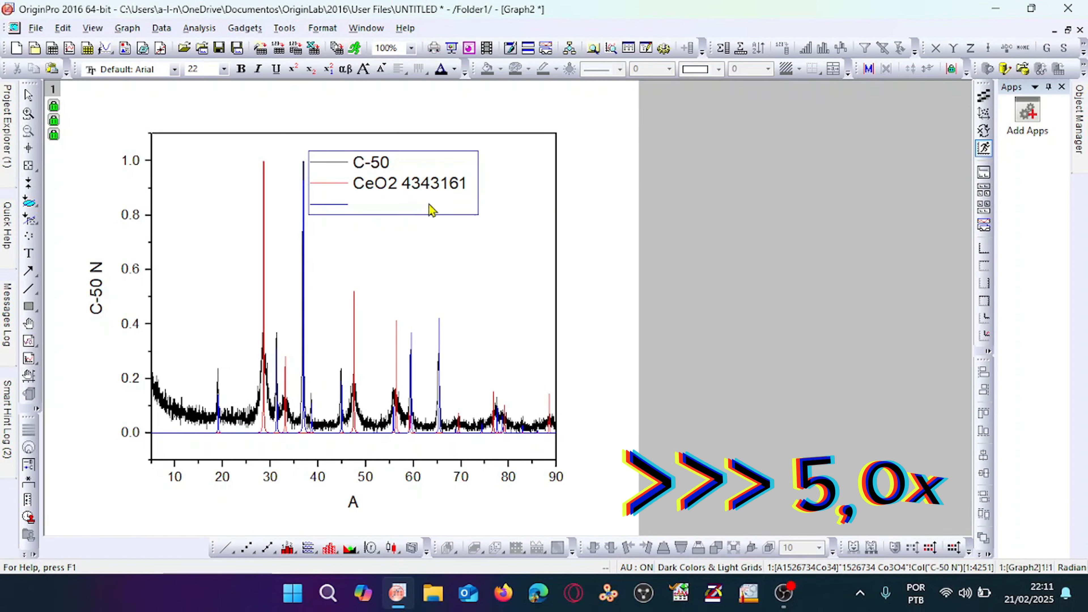
# Step: Subscript the formula digits in the legend, make all its text bold and set its background to none
pyautogui.click(311, 70)
pyautogui.moveTo(389, 184); pyautogui.dragTo(501, 194)
pyautogui.click(310, 70)
pyautogui.click(311, 69)
pyautogui.hotkey('ctrl', 'a')
pyautogui.click(335, 140)
pyautogui.rightClick(500, 194)
pyautogui.click(540, 465)
pyautogui.click(487, 167)
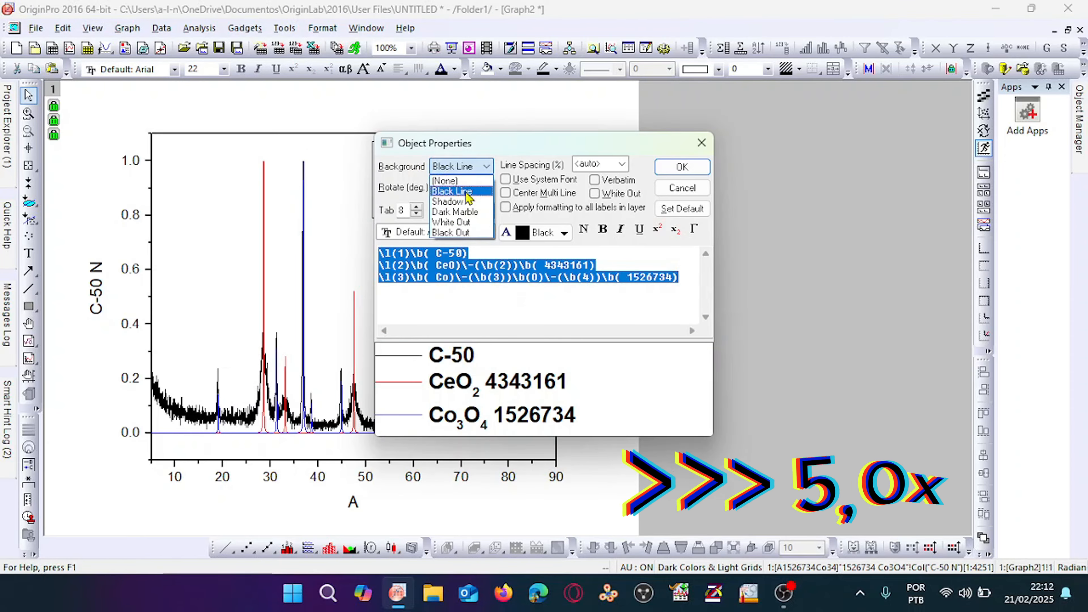
pyautogui.click(455, 180)
pyautogui.click(682, 167)
# Step: Increase the line width of the simulated CeO2 and Co3O4 curves
pyautogui.click(206, 438)
pyautogui.click(210, 433)
pyautogui.rightClick(213, 432)
pyautogui.click(297, 323)
pyautogui.click(196, 433)
pyautogui.click(556, 69)
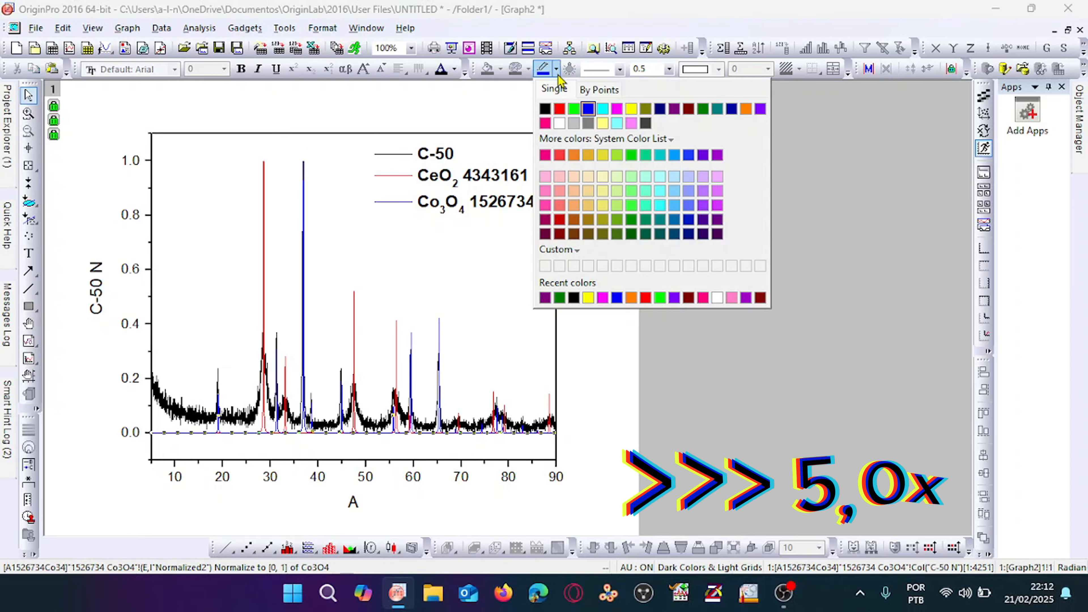
pyautogui.click(670, 69)
pyautogui.click(664, 137)
# Step: Replace the x-axis title with 2θ (°), using the Greek symbol for theta and bold text
pyautogui.scroll(7, 296, 435)
pyautogui.scroll(-5, 297, 435)
pyautogui.click(150, 316)
pyautogui.click(150, 328)
pyautogui.scroll(-7, 153, 332)
pyautogui.doubleClick(543, 504)
pyautogui.write('2q (°)')
pyautogui.click(346, 69)
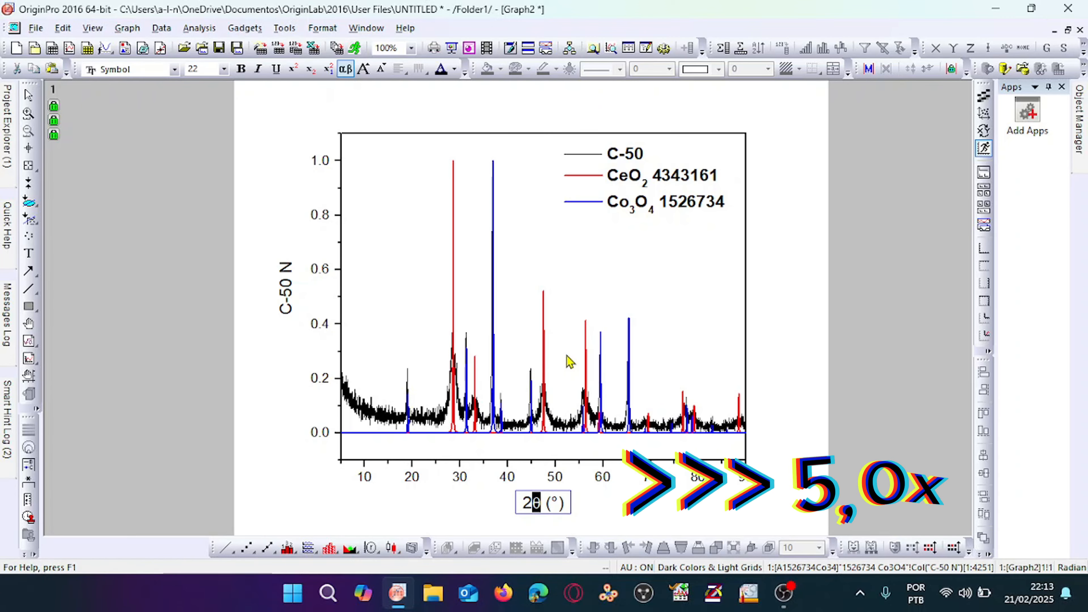
pyautogui.click(241, 69)
# Step: Replace the y-axis title with a bold Normalized intensity (u.a)
pyautogui.click(285, 303)
pyautogui.doubleClick(288, 297)
pyautogui.press('BackSpace')
pyautogui.write('Normalized int')
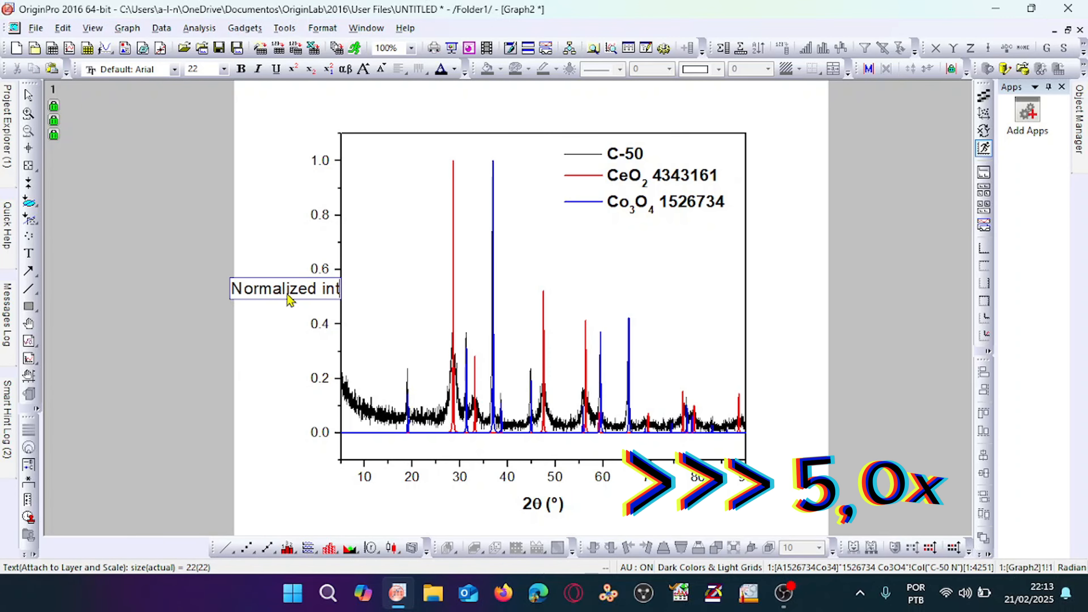
pyautogui.write('ensity (u.a)')
pyautogui.click(854, 240)
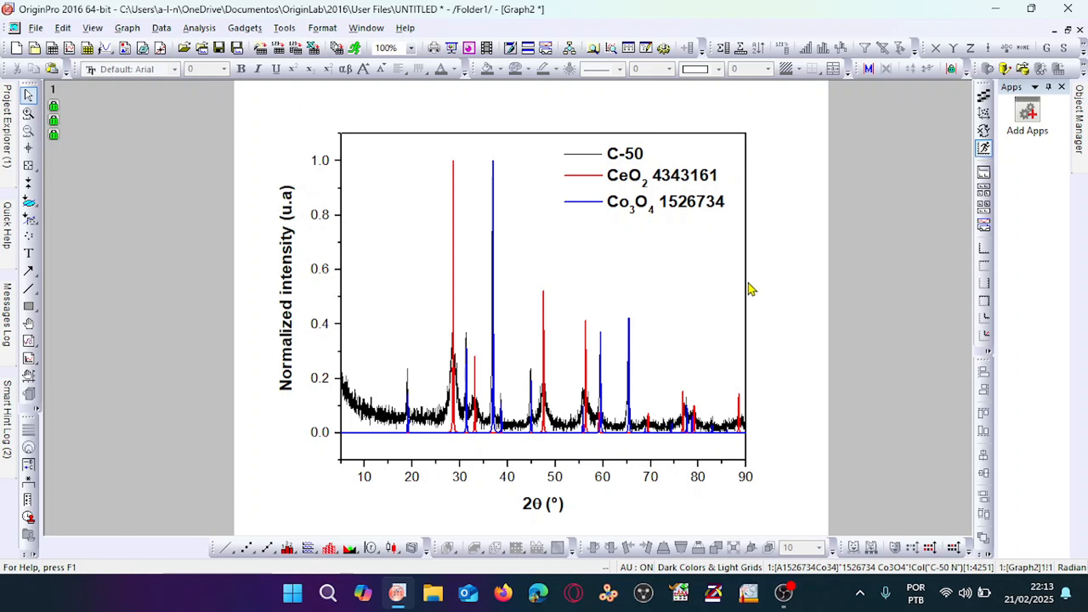
# Step: Shift the legend slightly closer to the right edge of the plot frame
pyautogui.moveTo(676, 187); pyautogui.dragTo(685, 191)
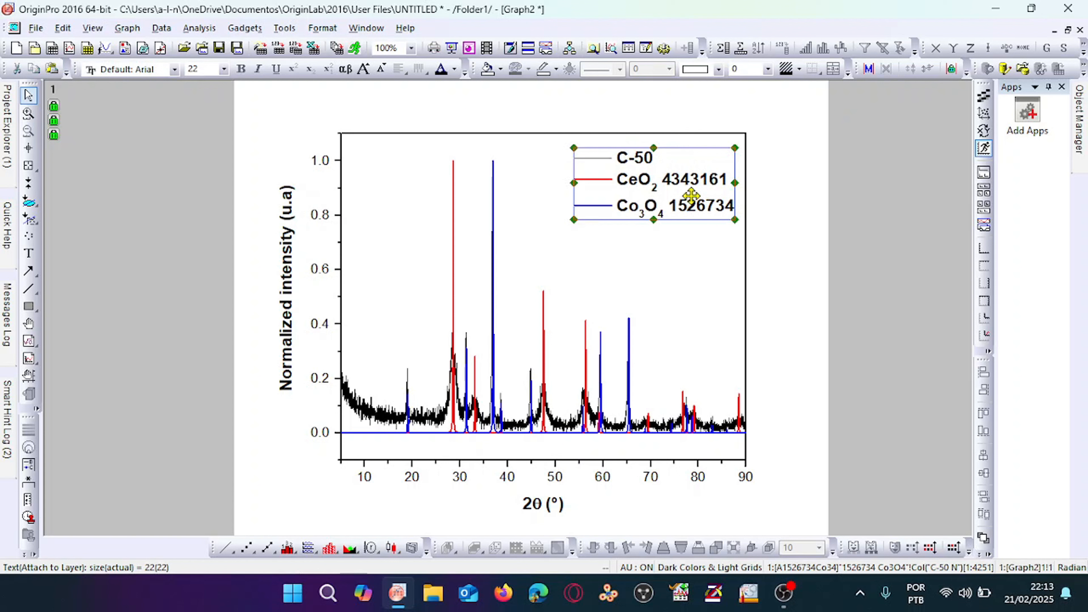
pyautogui.click(821, 232)
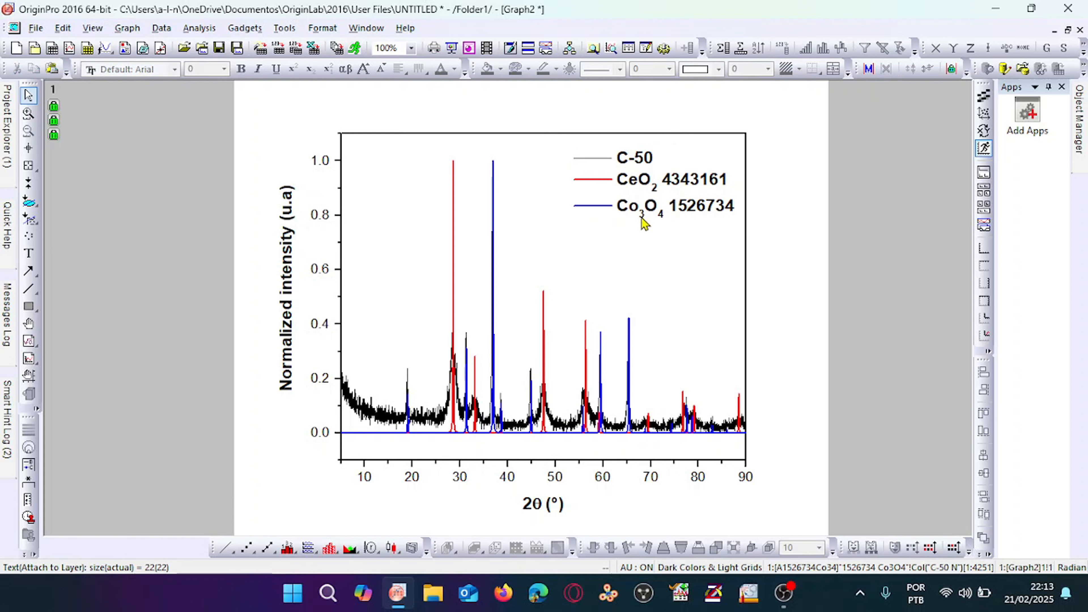
# Step: Examine the weak overlapping peaks around 2θ = 80° up close, and restore the full pattern view
pyautogui.click(28, 113)
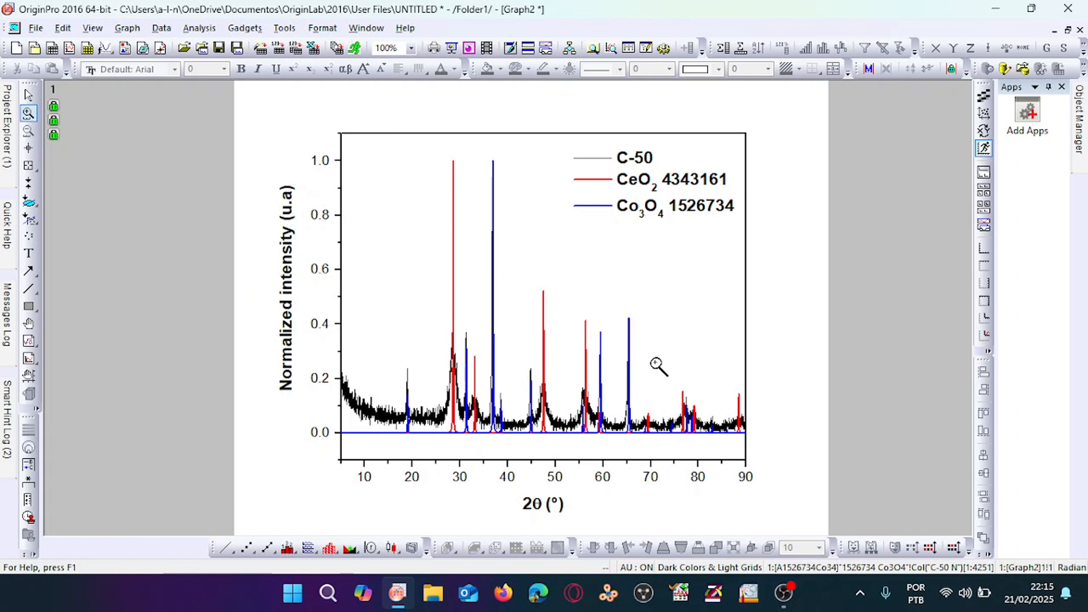
pyautogui.moveTo(654, 362); pyautogui.dragTo(728, 451)
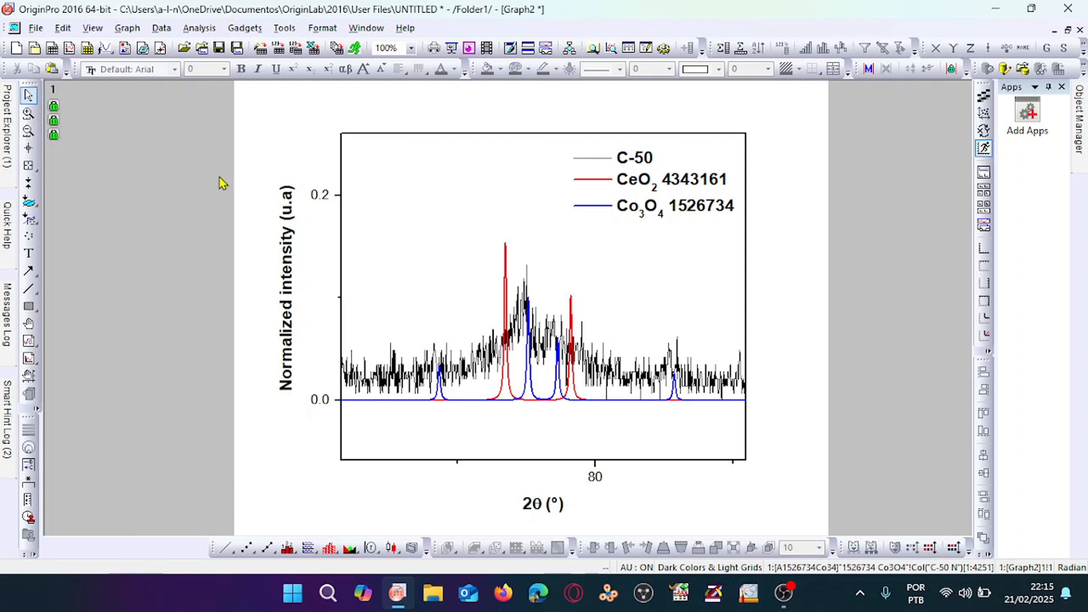
pyautogui.click(28, 130)
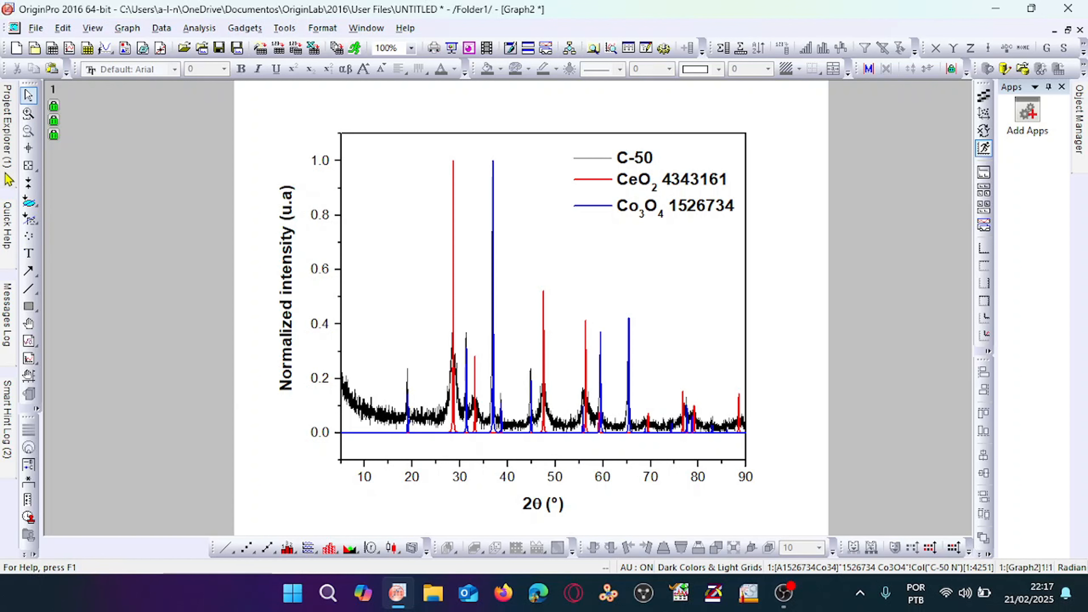
# Step: Return to the worksheet and plot the selected normalized columns as a vertical stacked line graph with a legend for each layer
pyautogui.moveTo(8, 176)
pyautogui.doubleClick(60, 207)
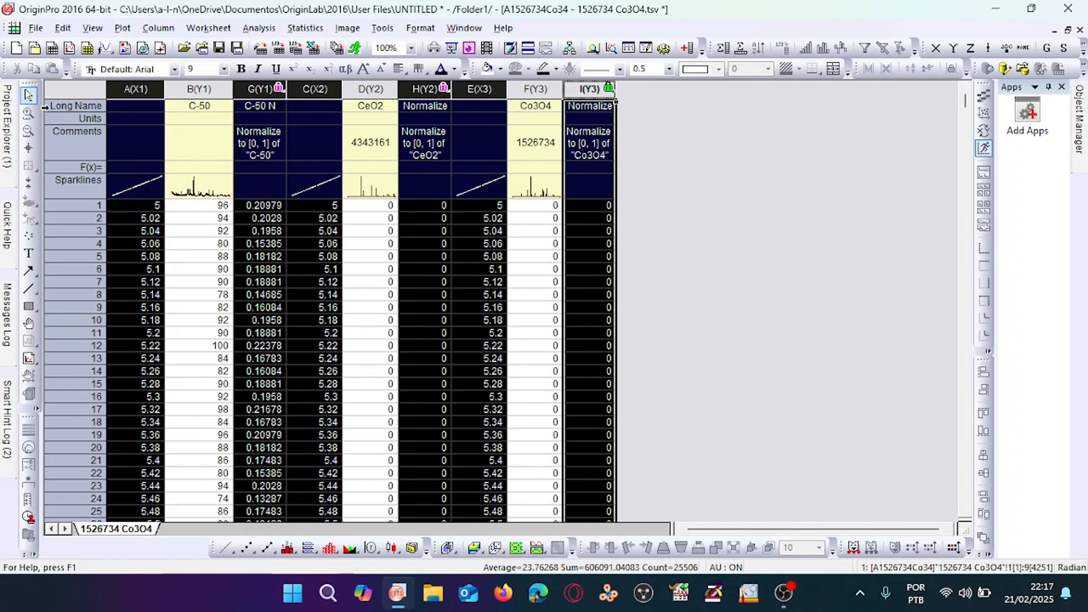
pyautogui.click(314, 552)
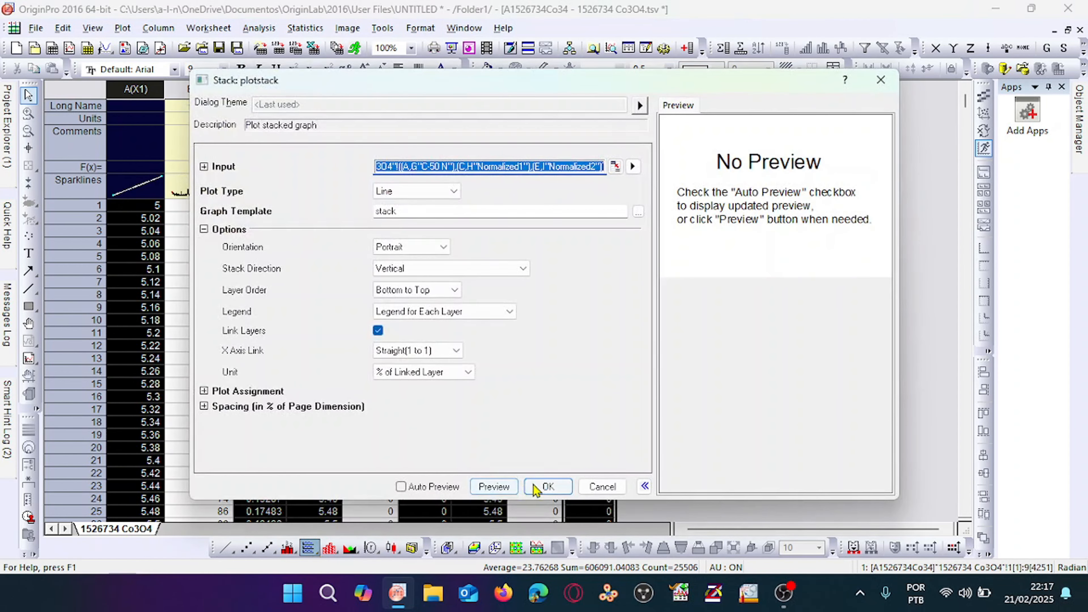
pyautogui.click(546, 487)
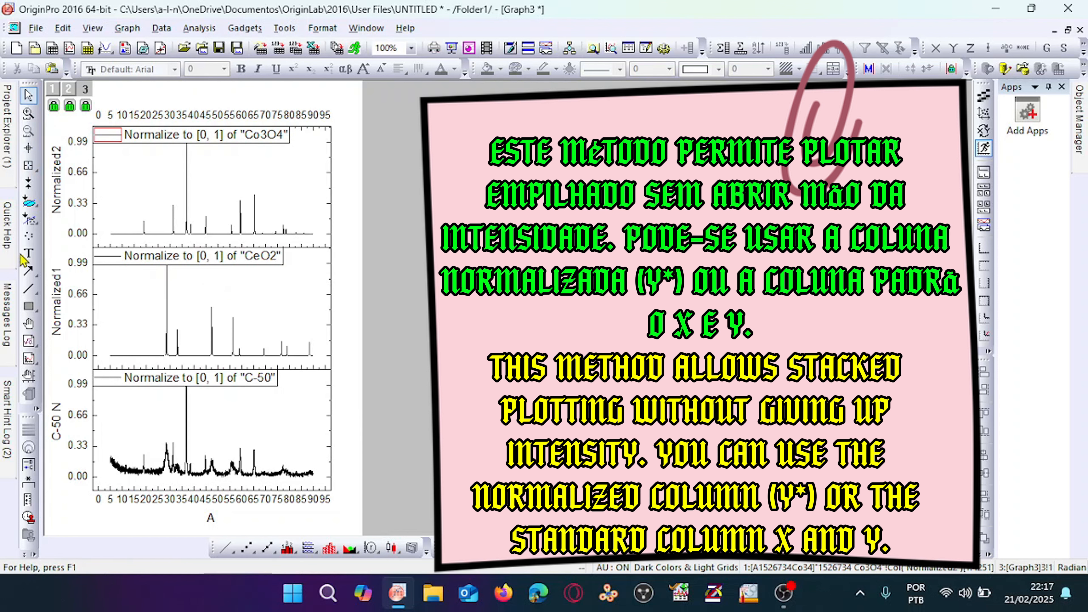
# Step: Draw a vertical line from the first Co3O4 peak down to the C-50 pattern and nudge it into alignment with the peak
pyautogui.click(28, 288)
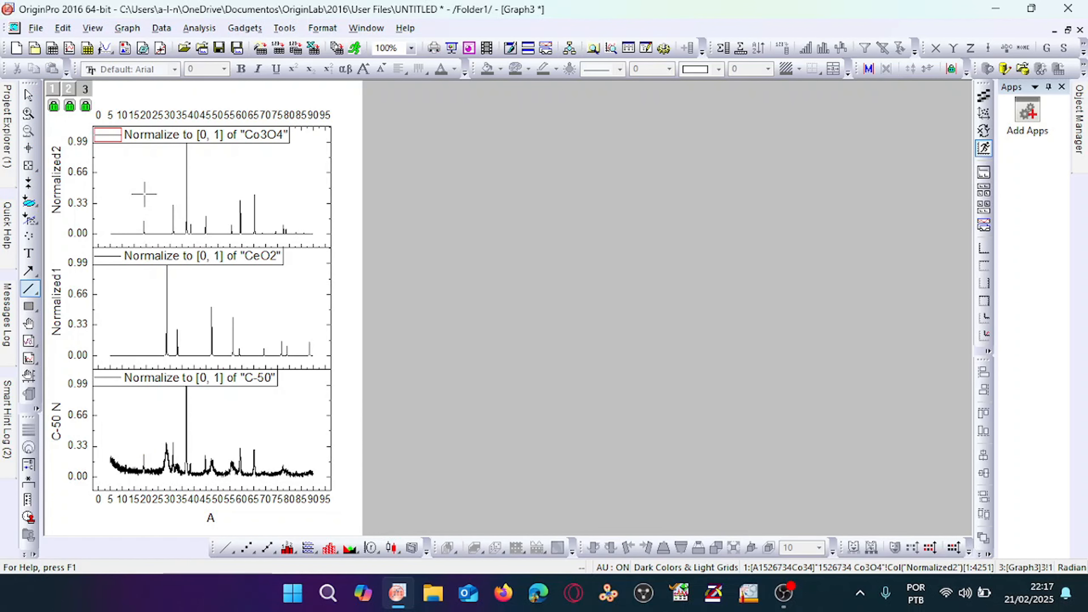
pyautogui.moveTo(142, 188); pyautogui.dragTo(144, 464)
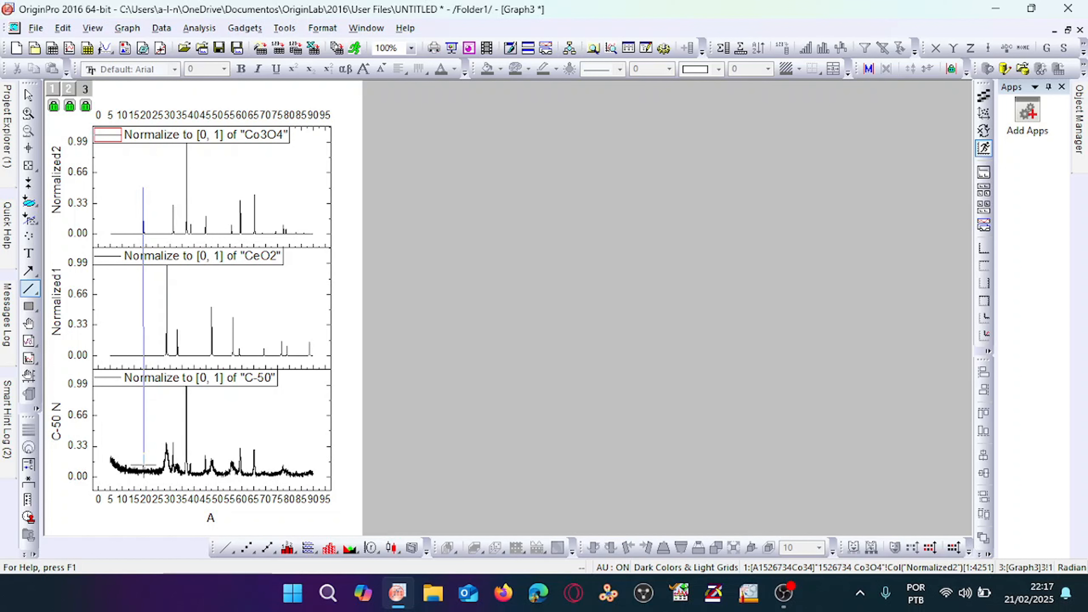
pyautogui.moveTo(144, 465); pyautogui.dragTo(143, 465)
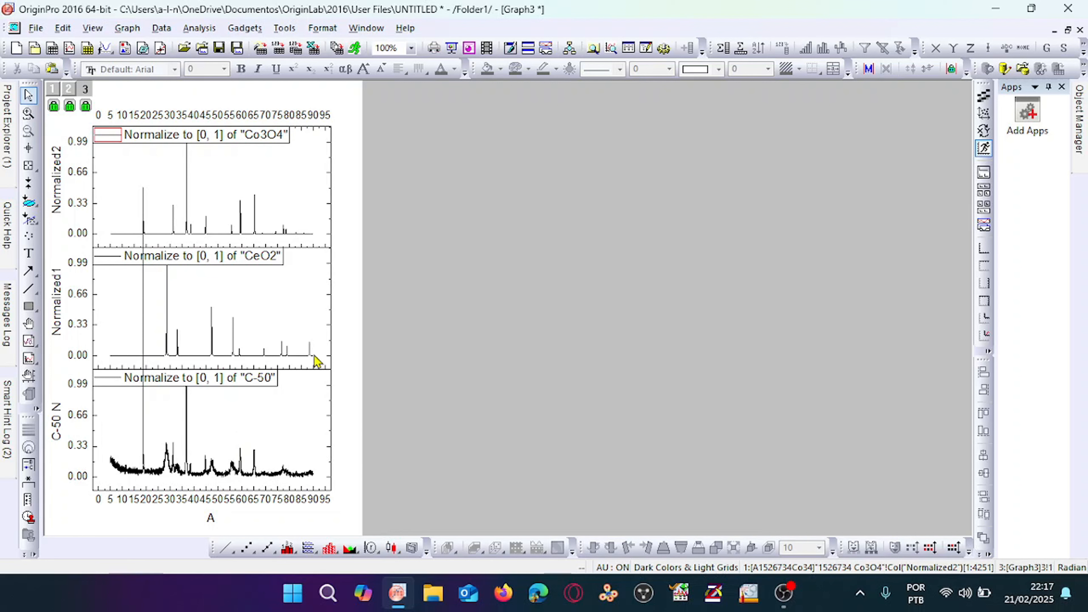
pyautogui.click(144, 351)
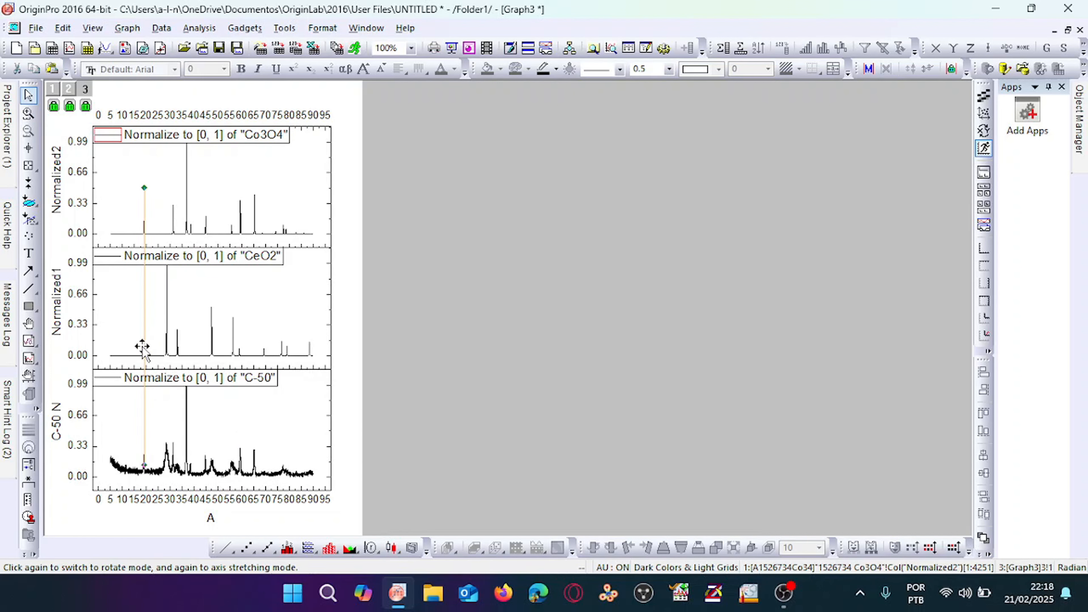
pyautogui.press('Left')
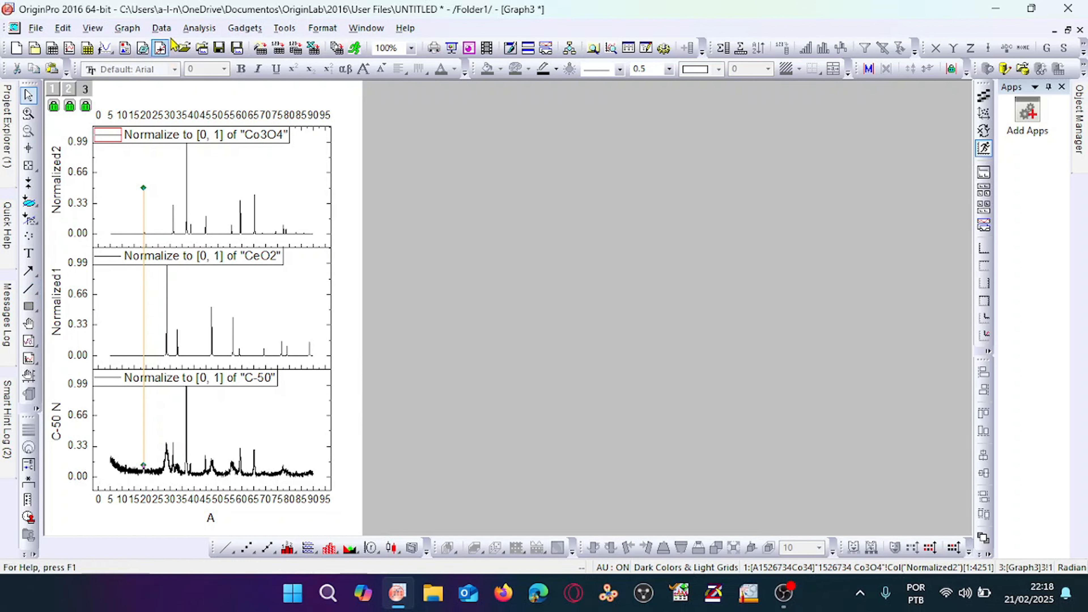
# Step: Format the vertical guide line at the first Co3O4 peak as red, width 1, with the Dot line style
pyautogui.click(556, 69)
pyautogui.click(565, 88)
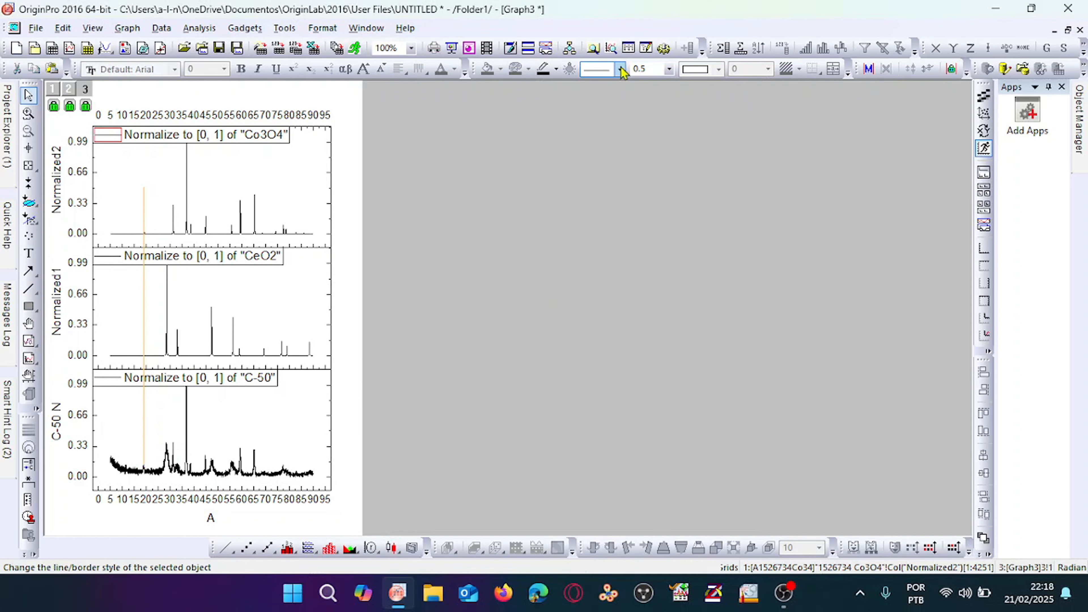
pyautogui.click(671, 70)
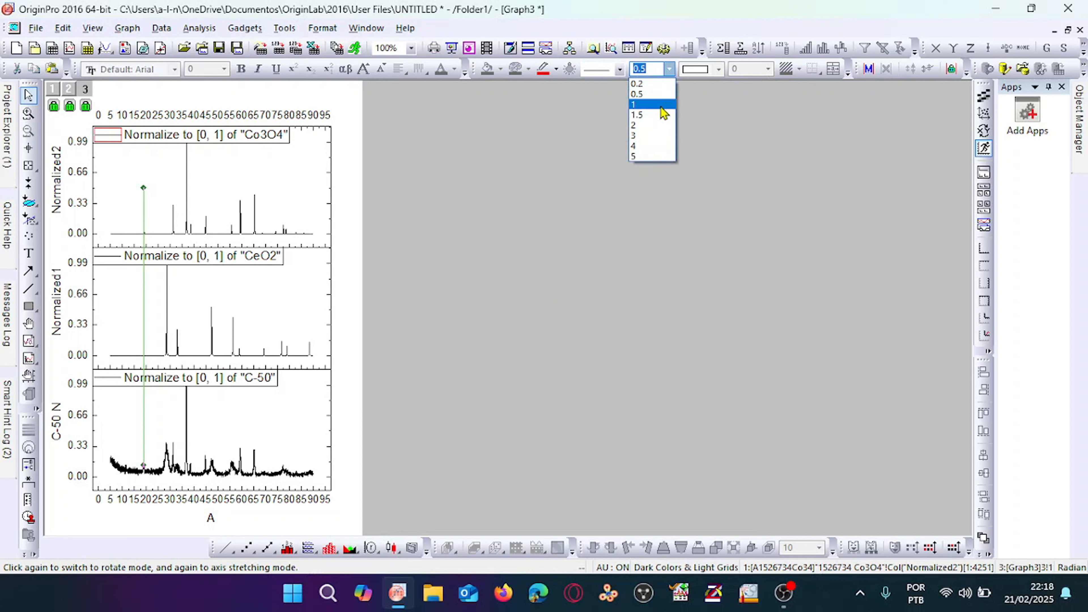
pyautogui.click(661, 108)
pyautogui.click(619, 69)
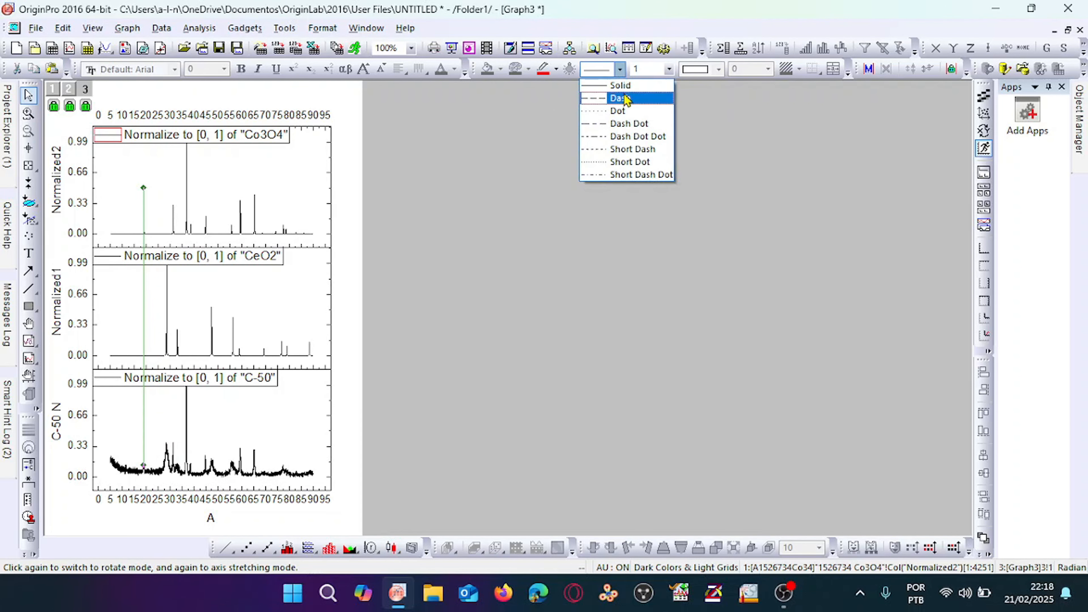
pyautogui.click(618, 110)
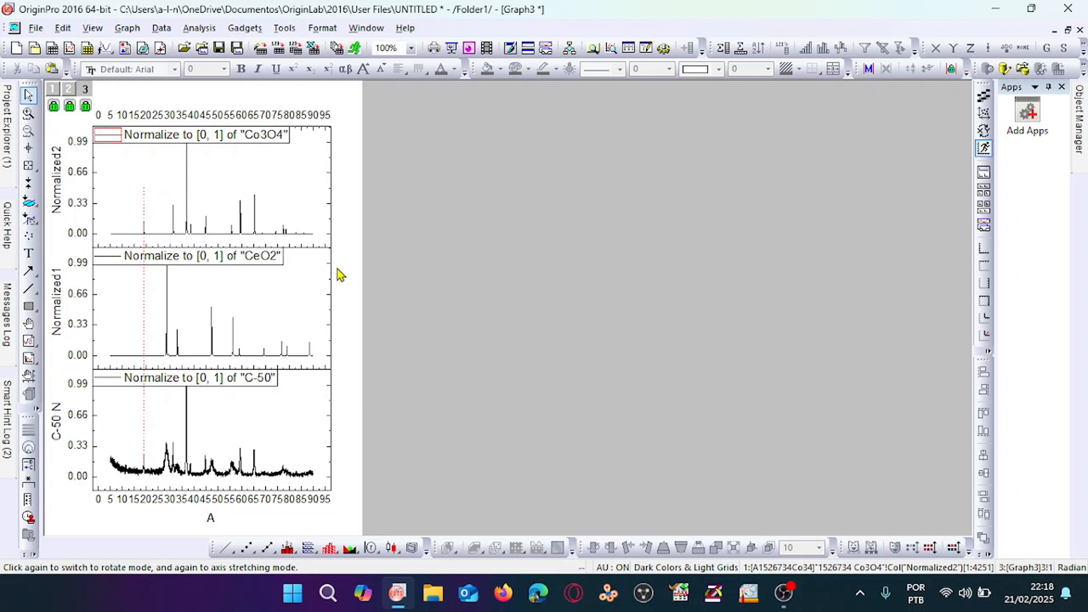
# Step: Return to the worksheet, plot columns A and B (C-50) as a line graph, and move the legend inside the plot frame
pyautogui.click(6, 107)
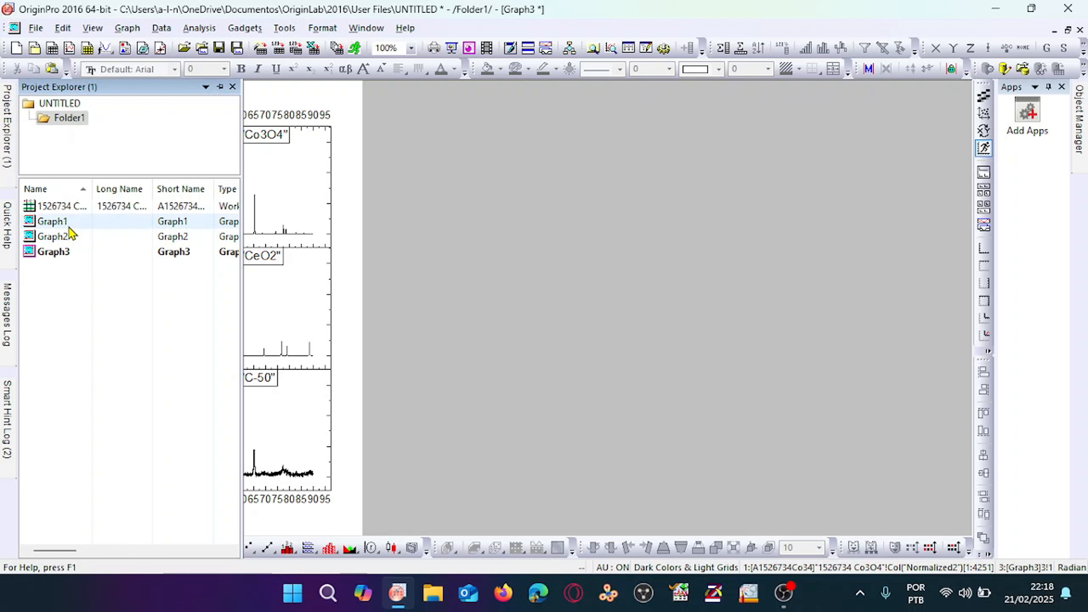
pyautogui.doubleClick(55, 207)
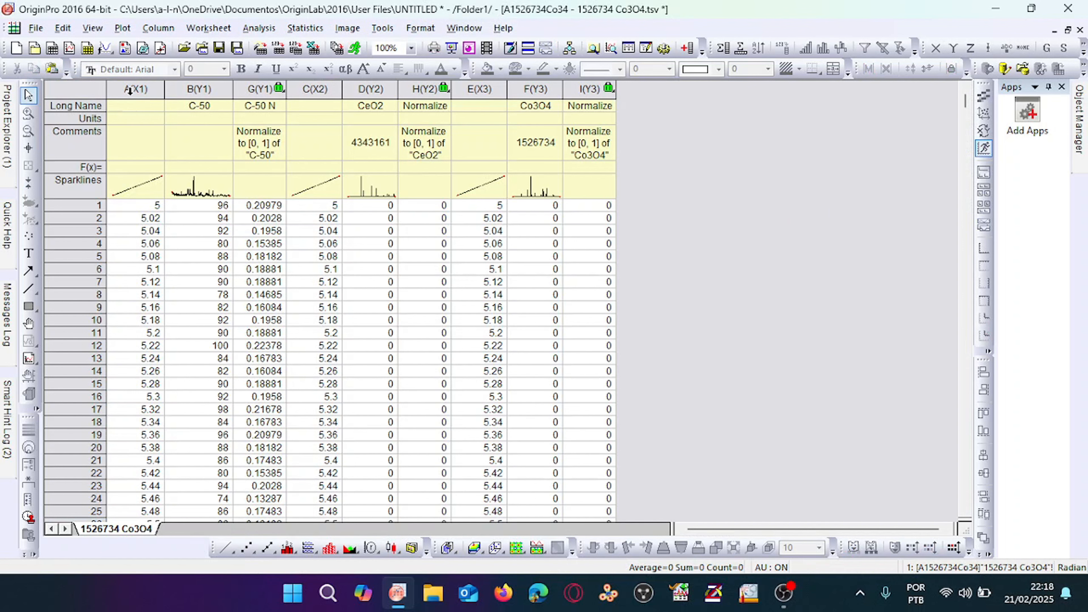
pyautogui.moveTo(130, 88); pyautogui.dragTo(190, 89)
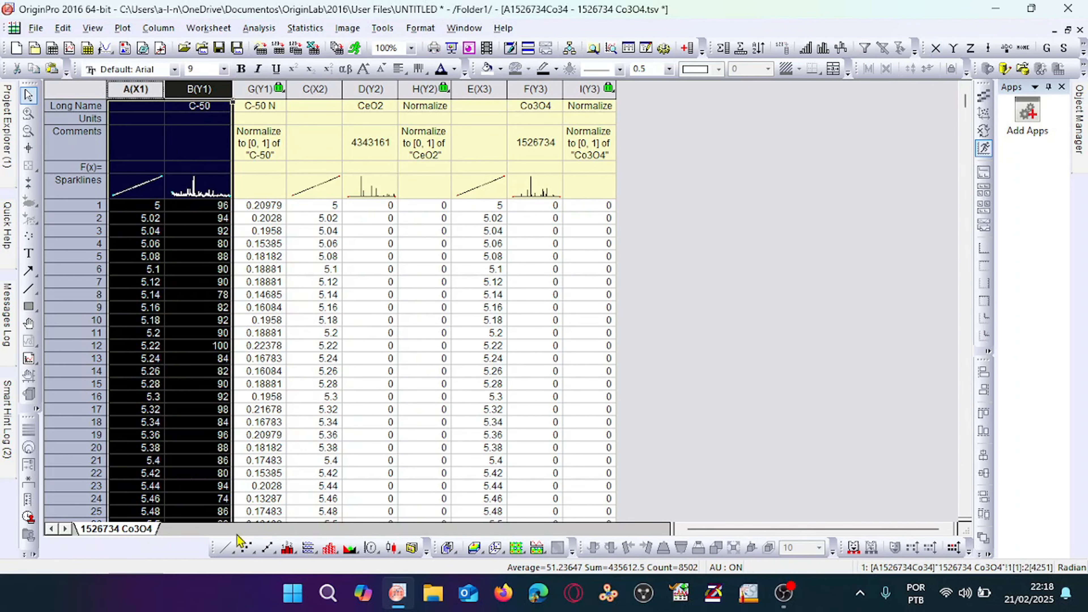
pyautogui.click(227, 550)
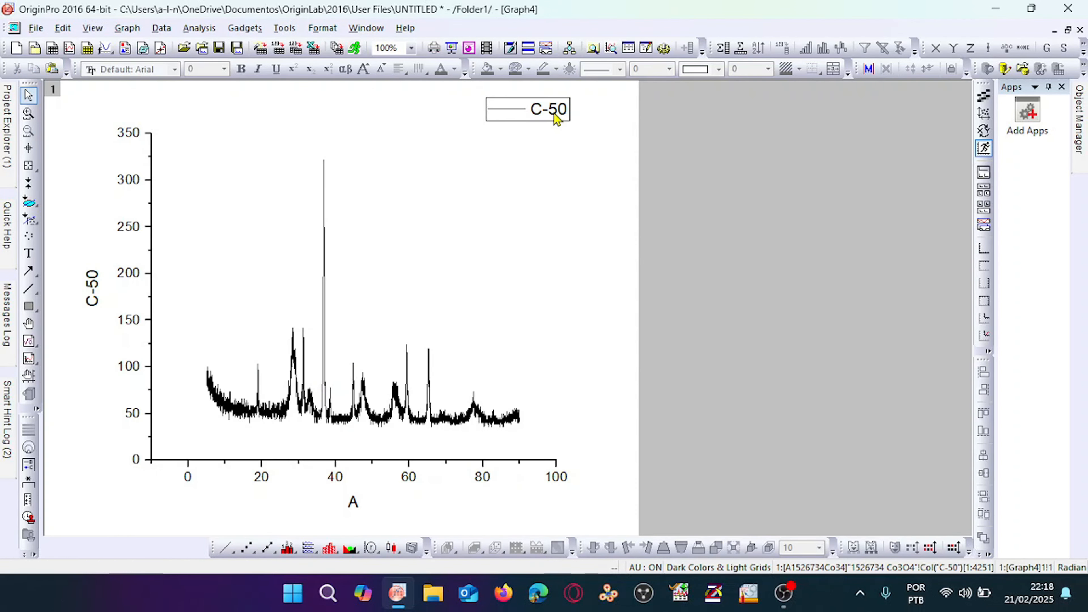
pyautogui.moveTo(553, 113); pyautogui.dragTo(527, 160)
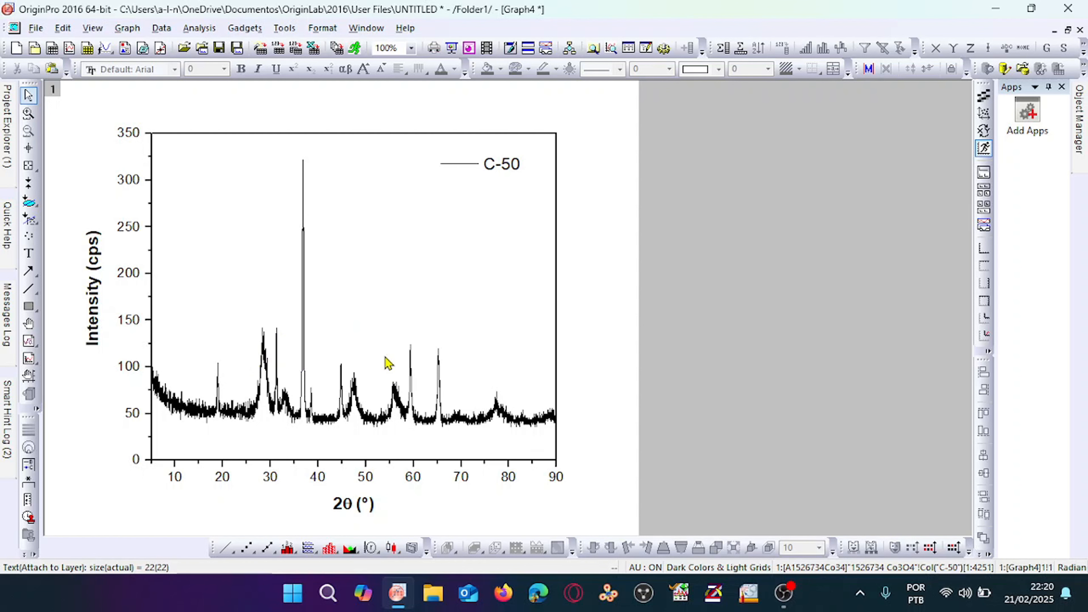
# Step: Switch to Mercury, load the 4343161 (CeO2) structure file from the desktop, and calculate its powder pattern
pyautogui.click(995, 9)
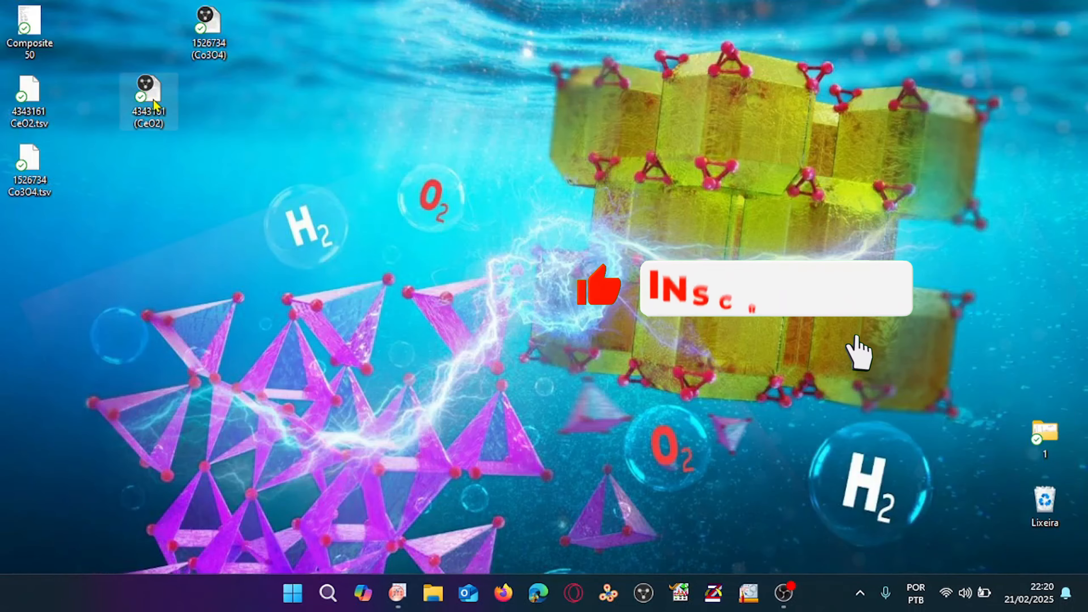
pyautogui.click(644, 592)
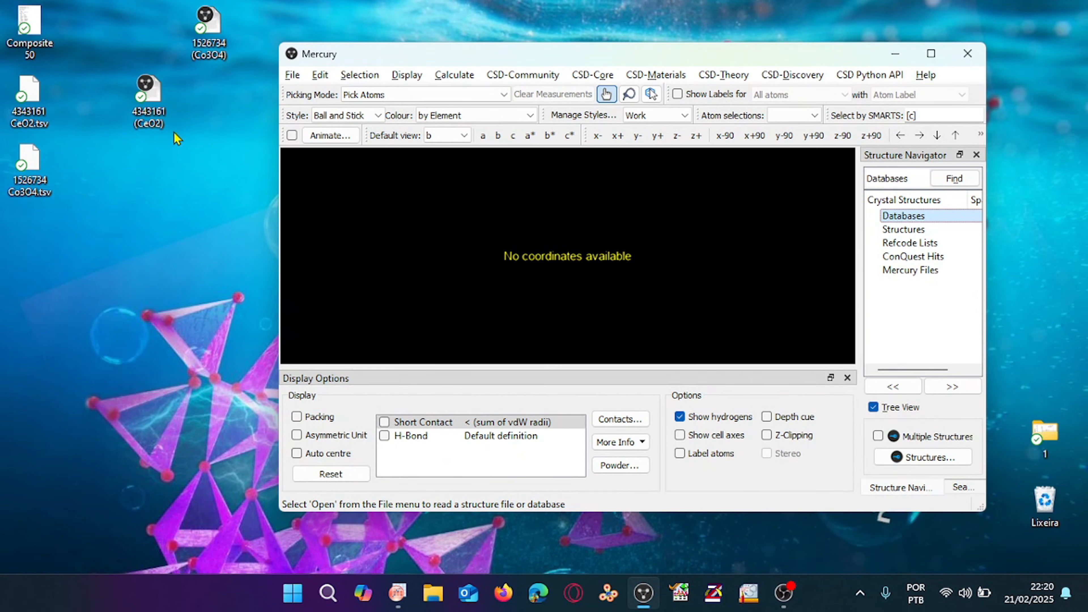
pyautogui.moveTo(153, 104); pyautogui.dragTo(472, 217)
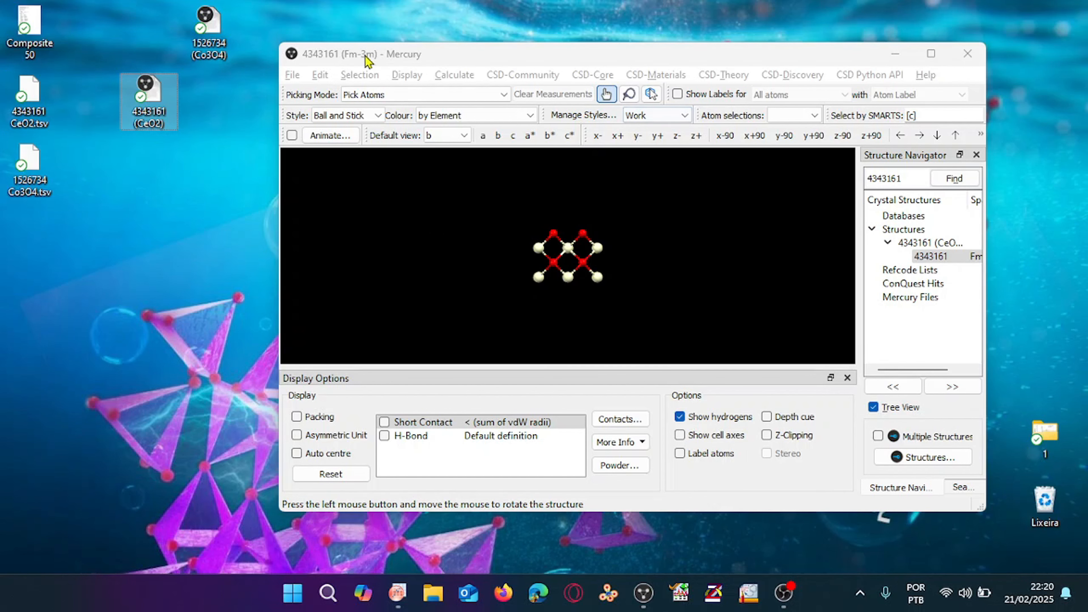
pyautogui.click(453, 75)
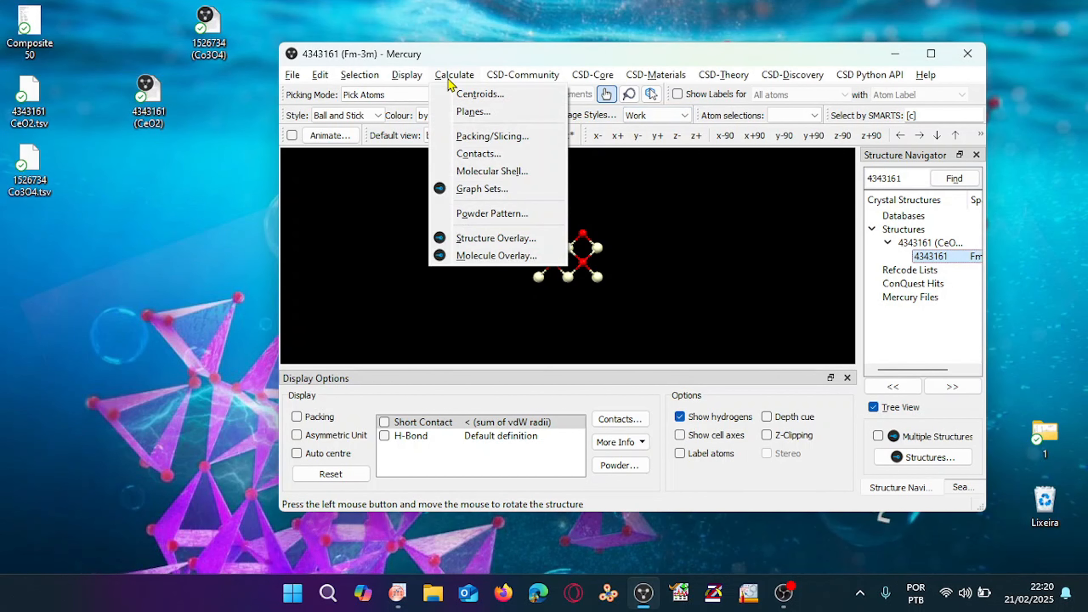
pyautogui.click(485, 217)
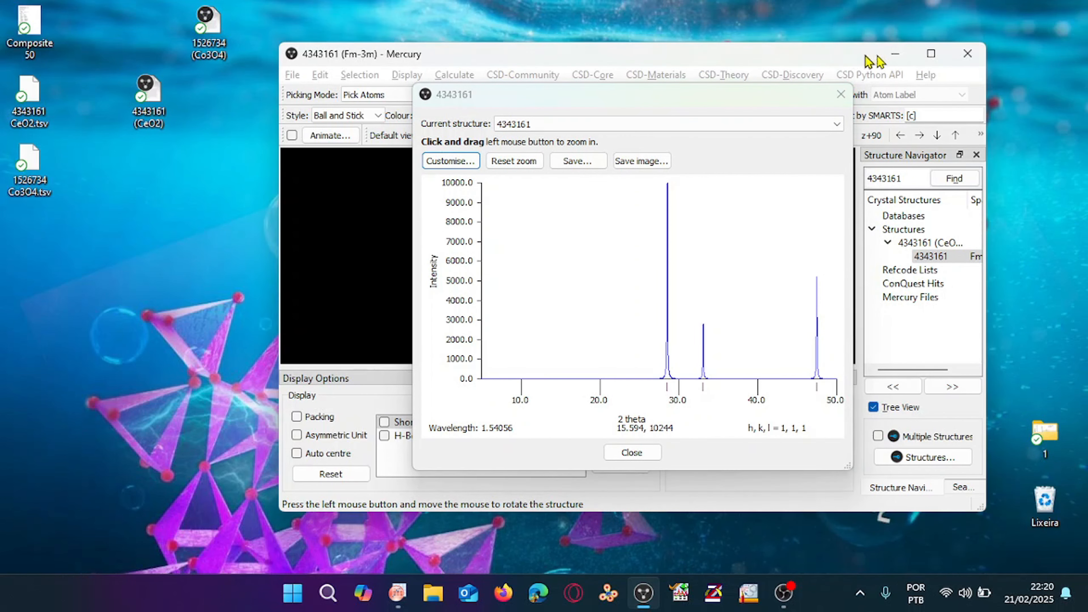
# Step: Minimize the main Mercury window and place the CeO2 powder pattern window beside the C-50 graph in OriginPro
pyautogui.click(895, 54)
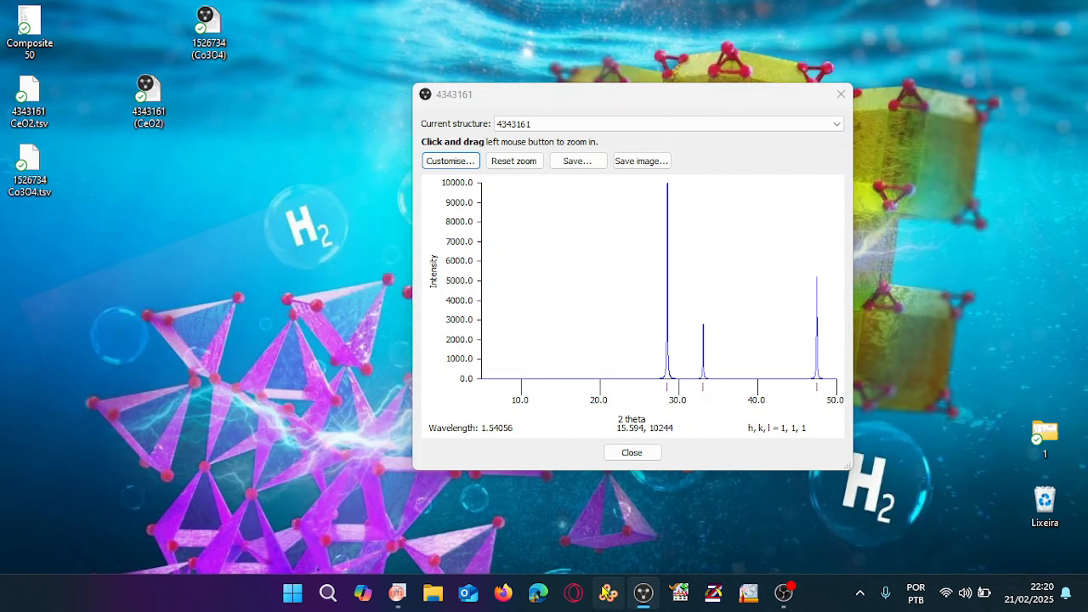
pyautogui.moveTo(406, 604)
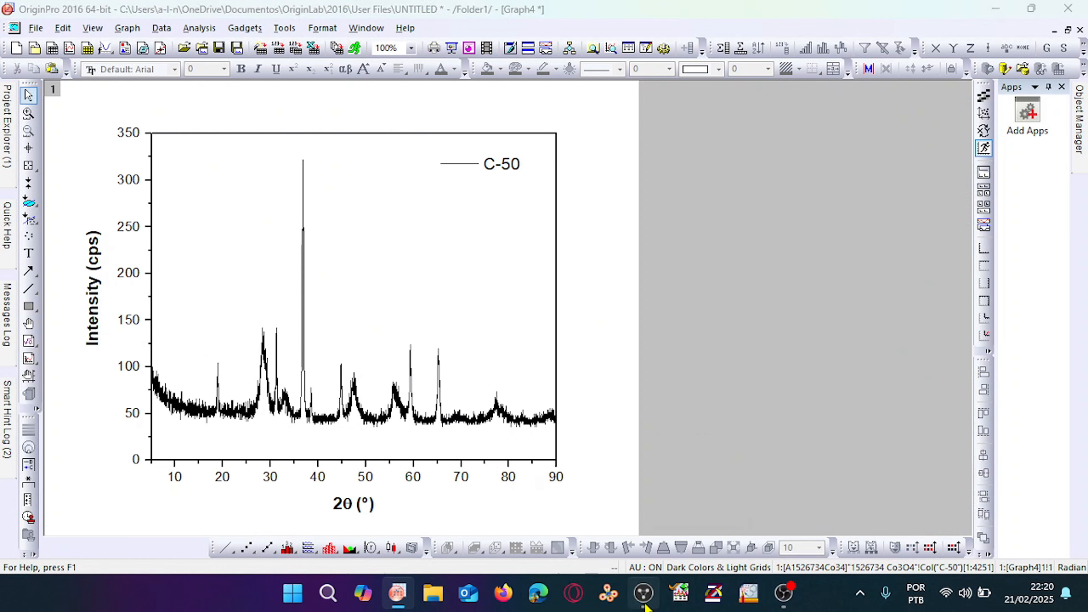
pyautogui.click(644, 593)
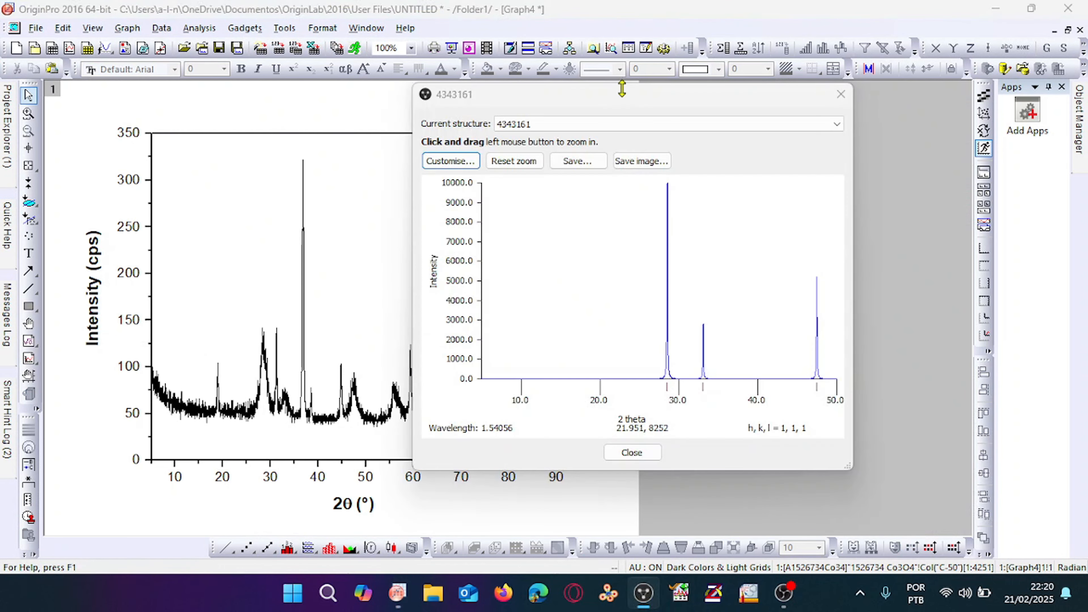
pyautogui.moveTo(622, 98); pyautogui.dragTo(791, 107)
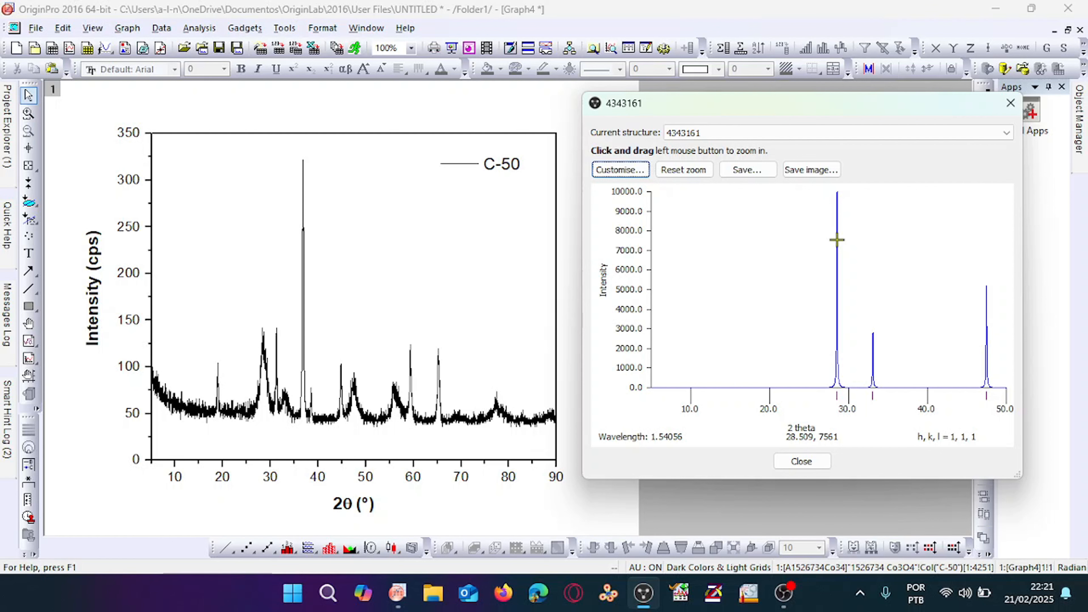
# Step: Read the coordinates of the C-50 peak near 2θ = 28° with the Data Reader
pyautogui.click(32, 260)
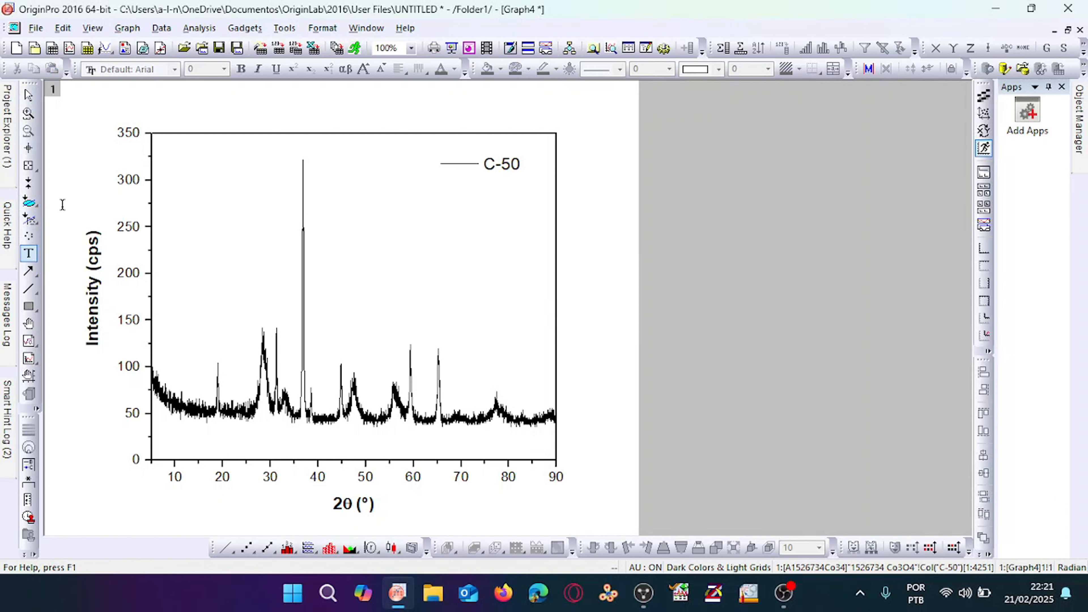
pyautogui.click(29, 167)
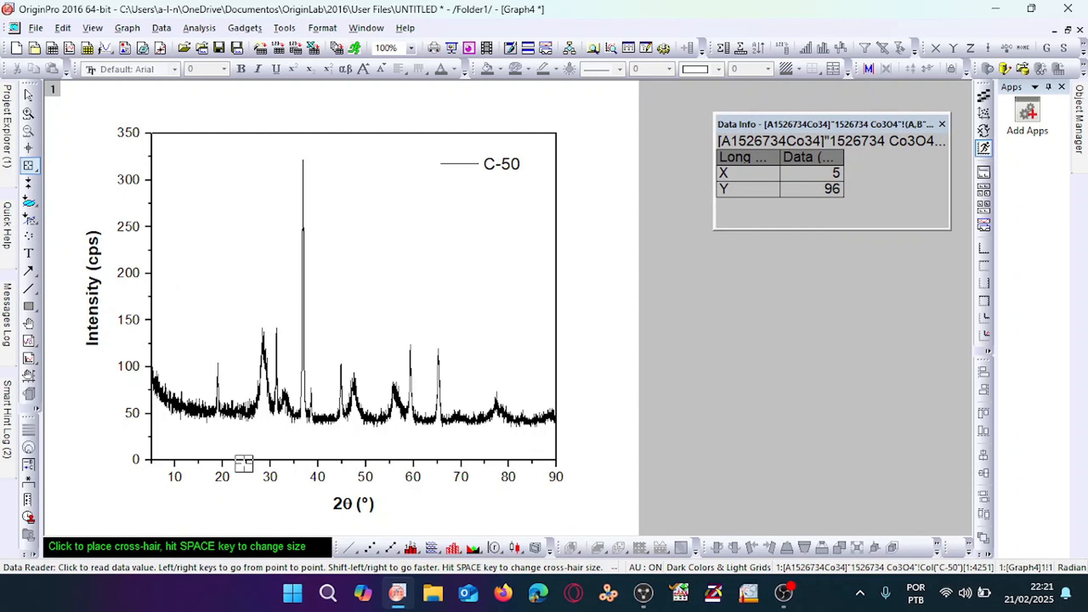
pyautogui.click(263, 328)
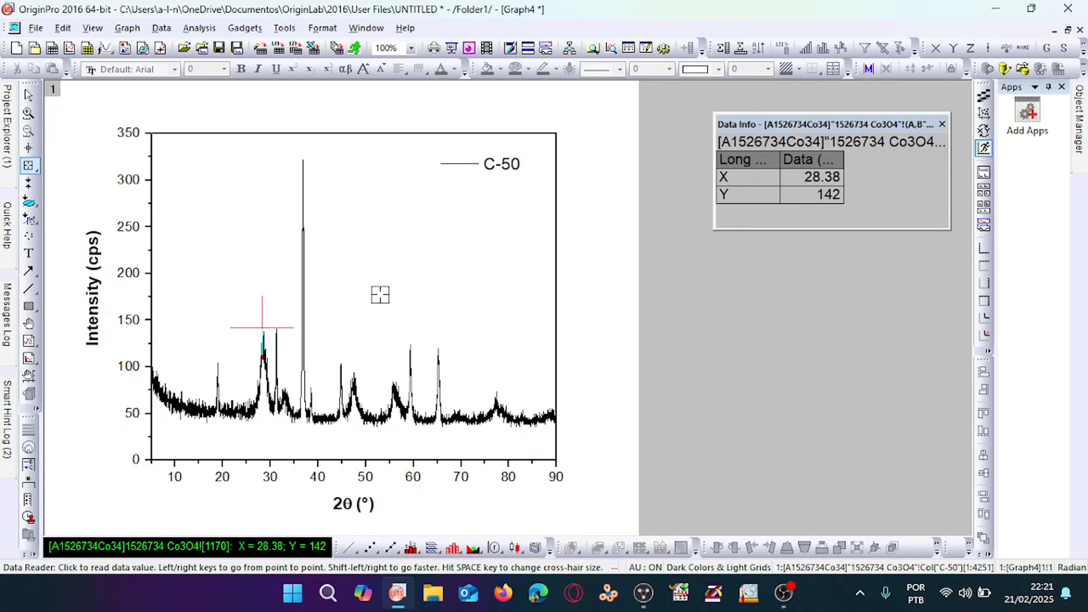
pyautogui.click(265, 332)
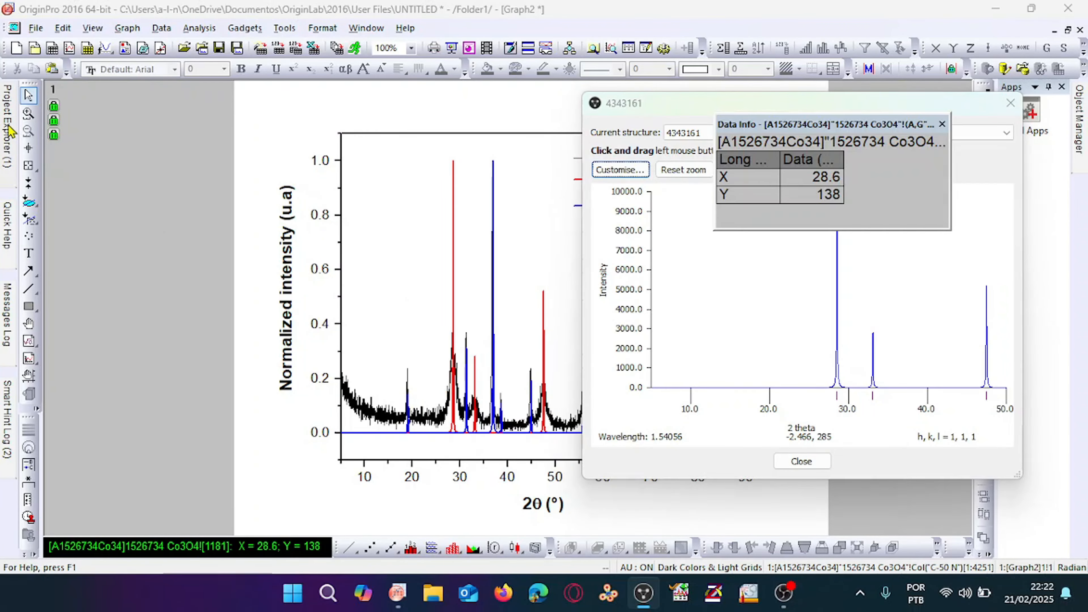
# Step: Reopen Graph4 and read the apex of the broad peak near 2θ = 28° with the Data Reader again
pyautogui.click(7, 129)
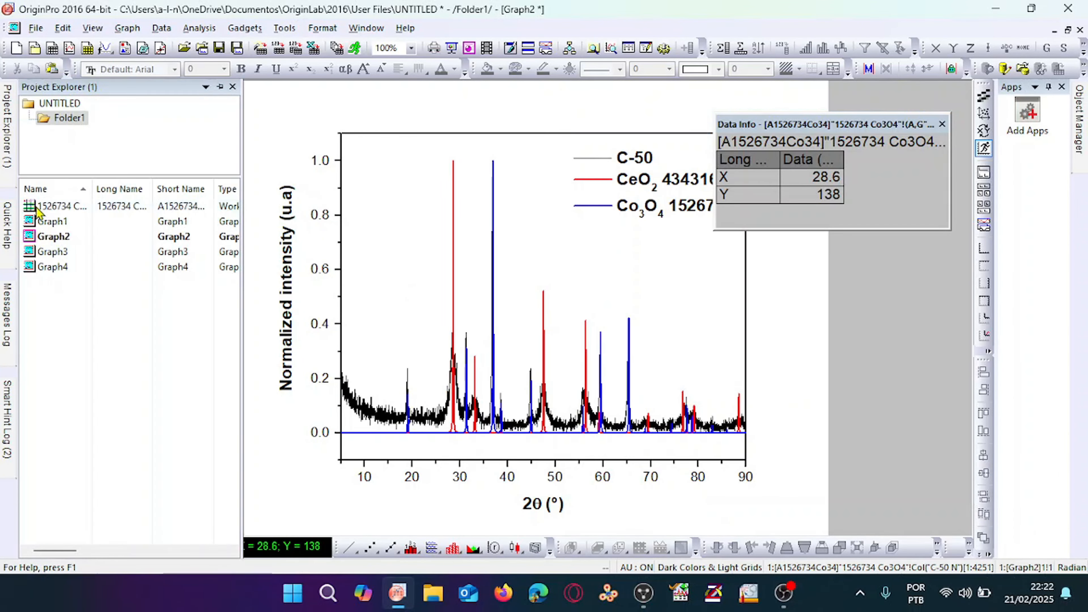
pyautogui.doubleClick(68, 268)
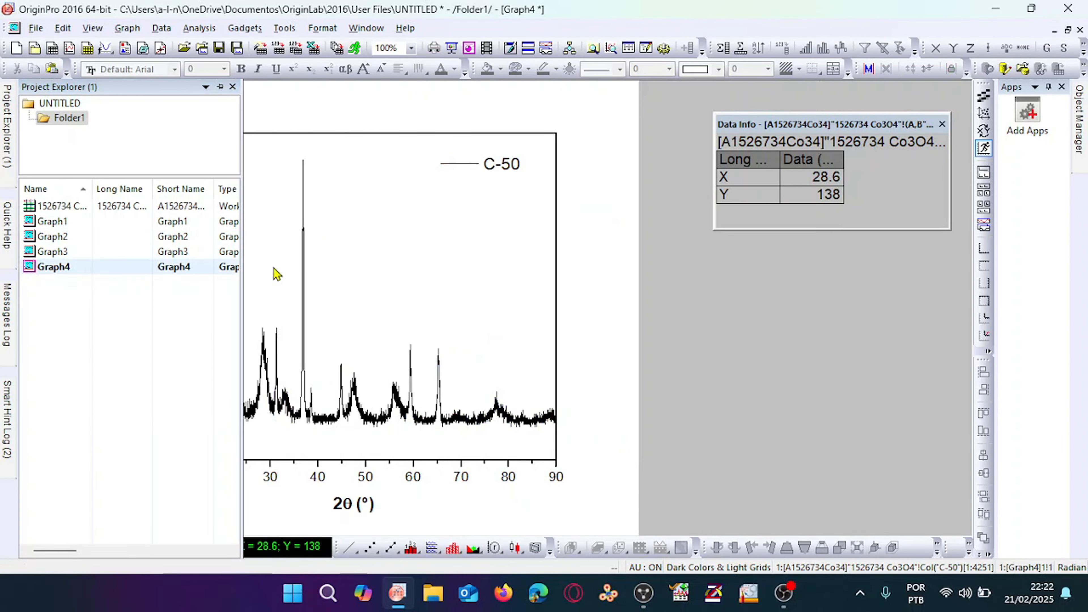
pyautogui.click(28, 167)
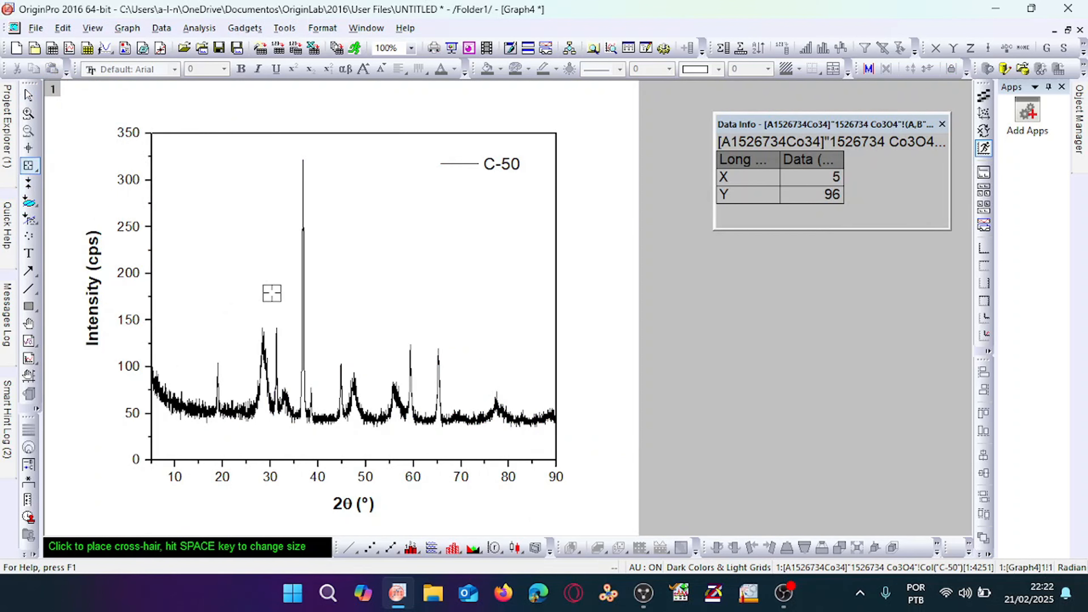
pyautogui.click(262, 327)
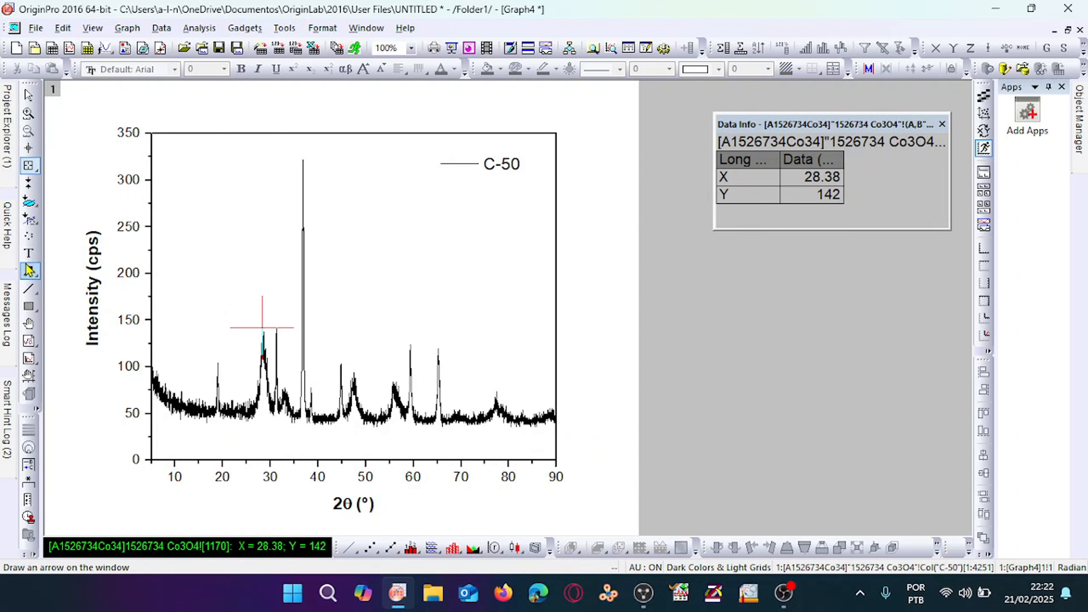
# Step: Add the Miller index text label (1 1 1) above the CeO2 peak near 2θ = 28°
pyautogui.click(29, 253)
pyautogui.click(259, 299)
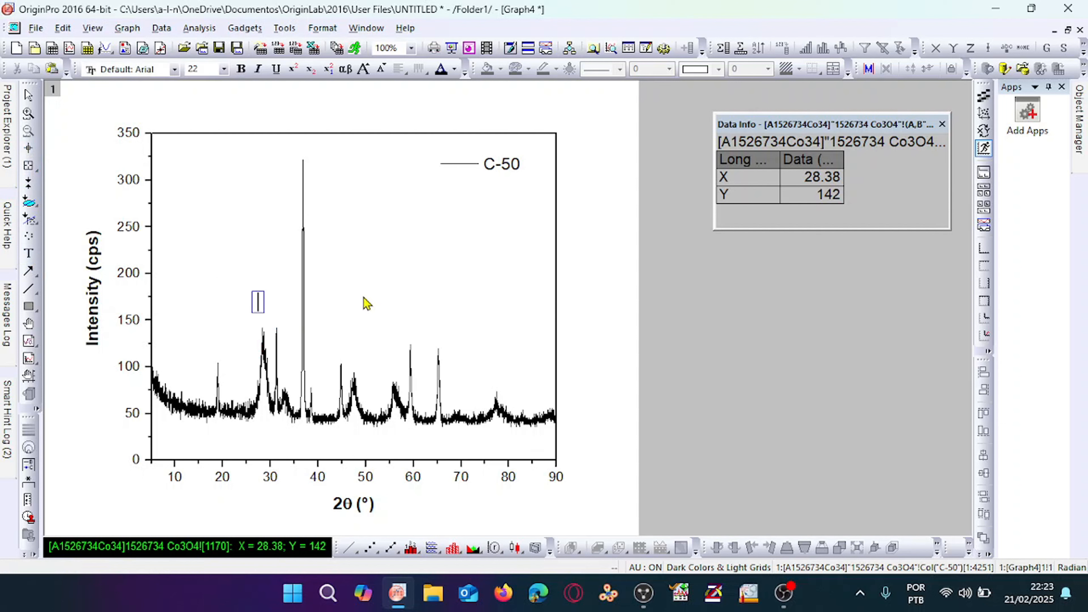
pyautogui.write('(1 1 1_')
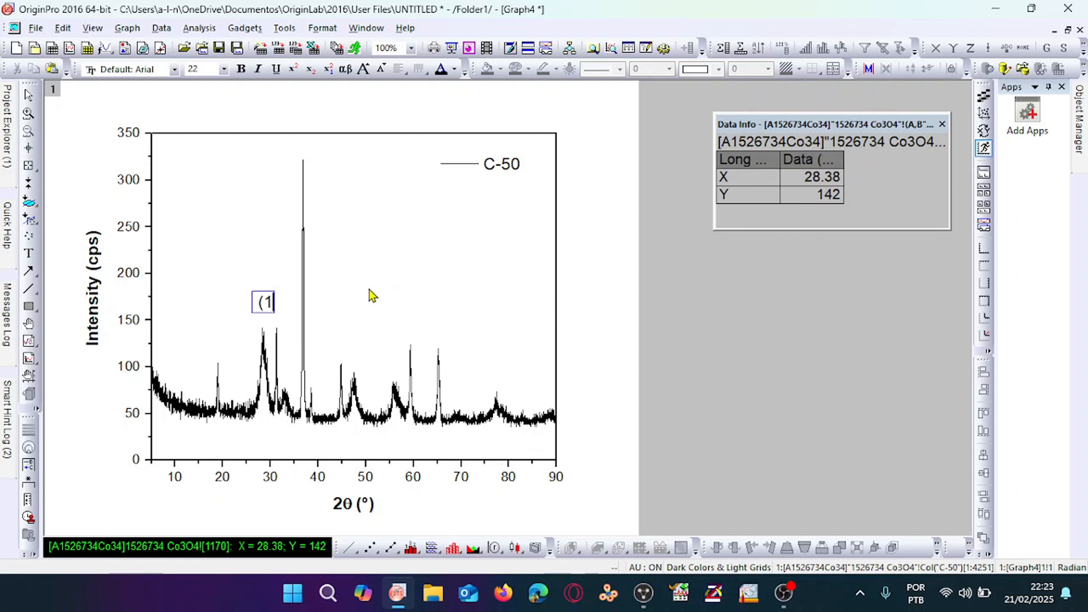
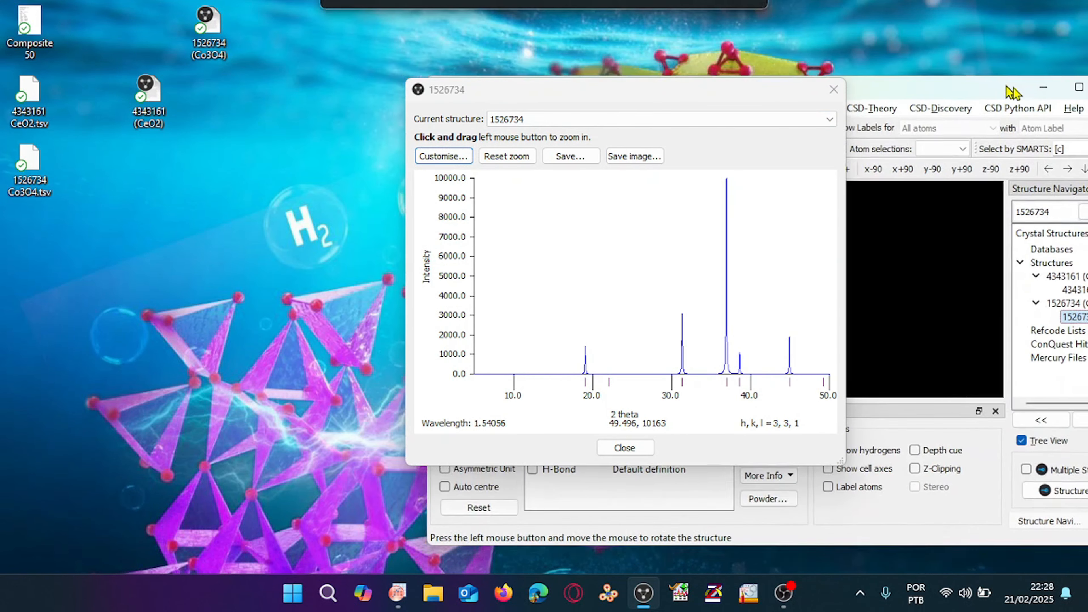
# Step: Minimize the main Mercury window and show the 1526734 (Co3O4) powder pattern beside the C-50 graph in OriginPro
pyautogui.click(889, 74)
pyautogui.click(398, 593)
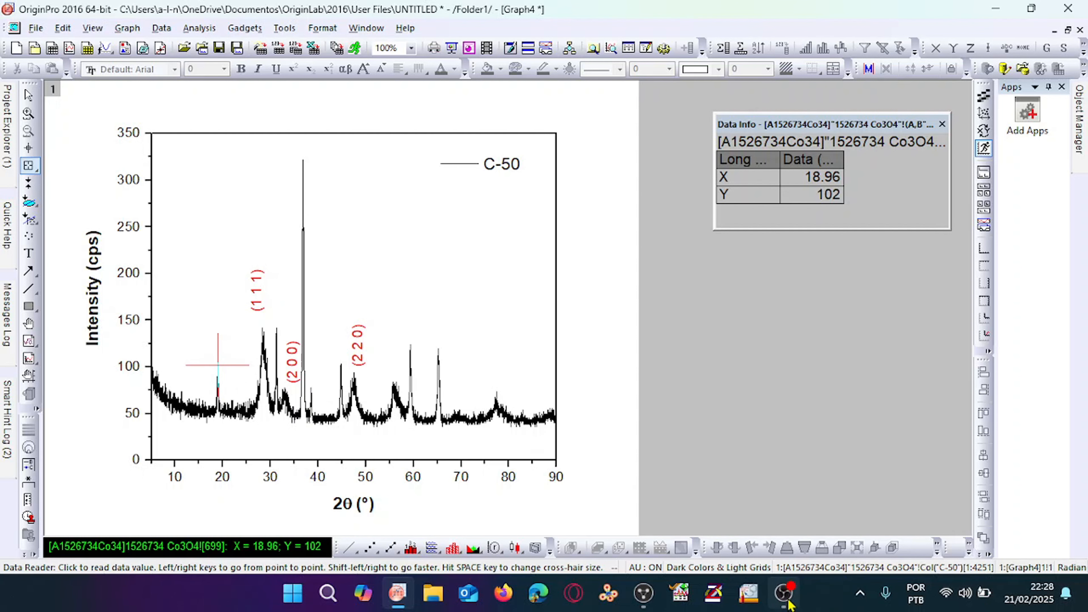
pyautogui.click(648, 605)
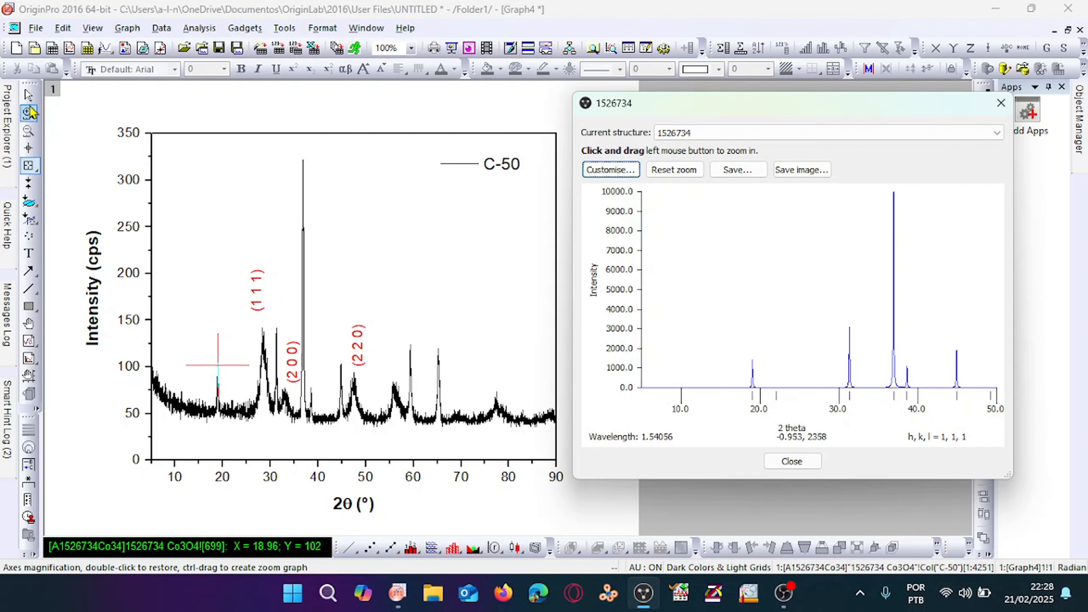
# Step: Add the text label (1 1 1) above the Co3O4 peak near 2θ = 19°
pyautogui.click(29, 254)
pyautogui.click(216, 345)
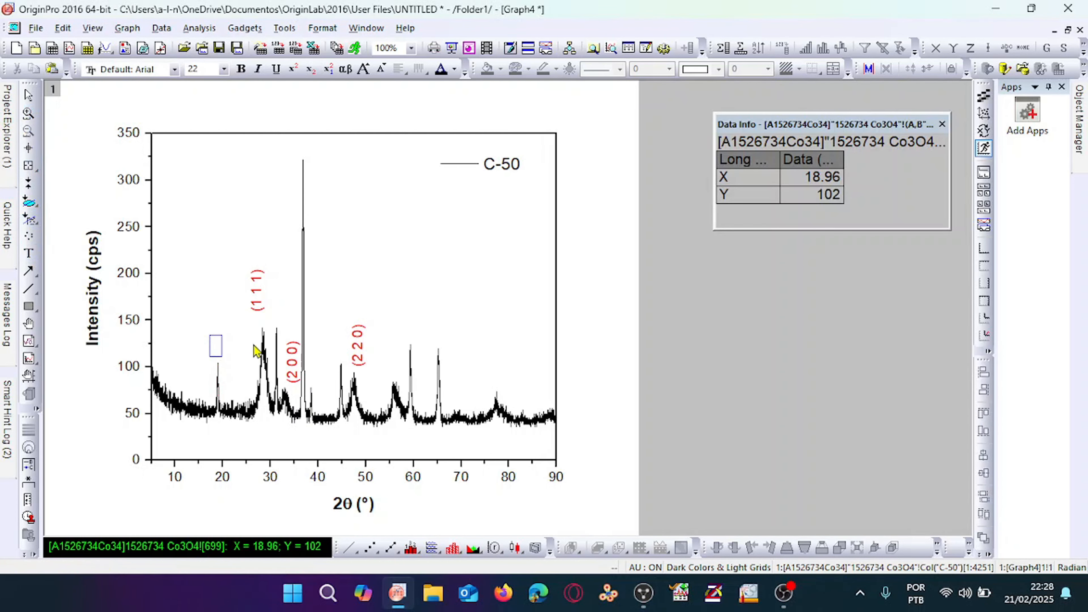
pyautogui.write('(1 1 1)')
pyautogui.click(242, 322)
# Step: Format the new (1 1 1) label with font size 21 and blue color, and rotate it to read vertically upward
pyautogui.rightClick(247, 351)
pyautogui.click(287, 551)
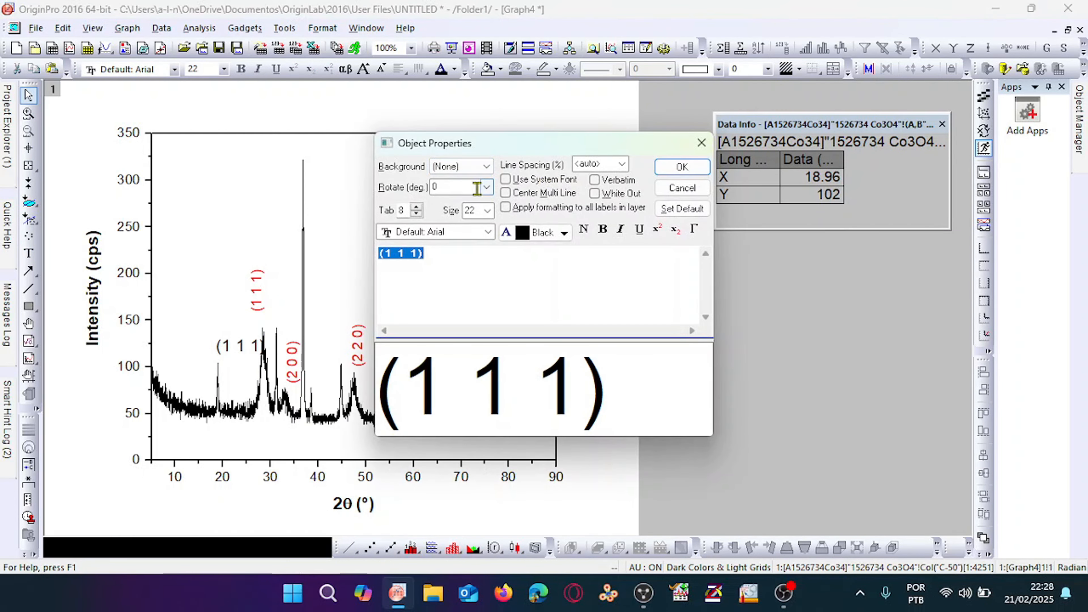
pyautogui.click(487, 211)
pyautogui.click(483, 309)
pyautogui.click(564, 233)
pyautogui.click(540, 268)
pyautogui.click(486, 187)
pyautogui.click(463, 223)
pyautogui.click(682, 167)
# Step: Position the blue (1 1 1) label over the peak near 19° and place a copy above the peak near 31°
pyautogui.click(218, 319)
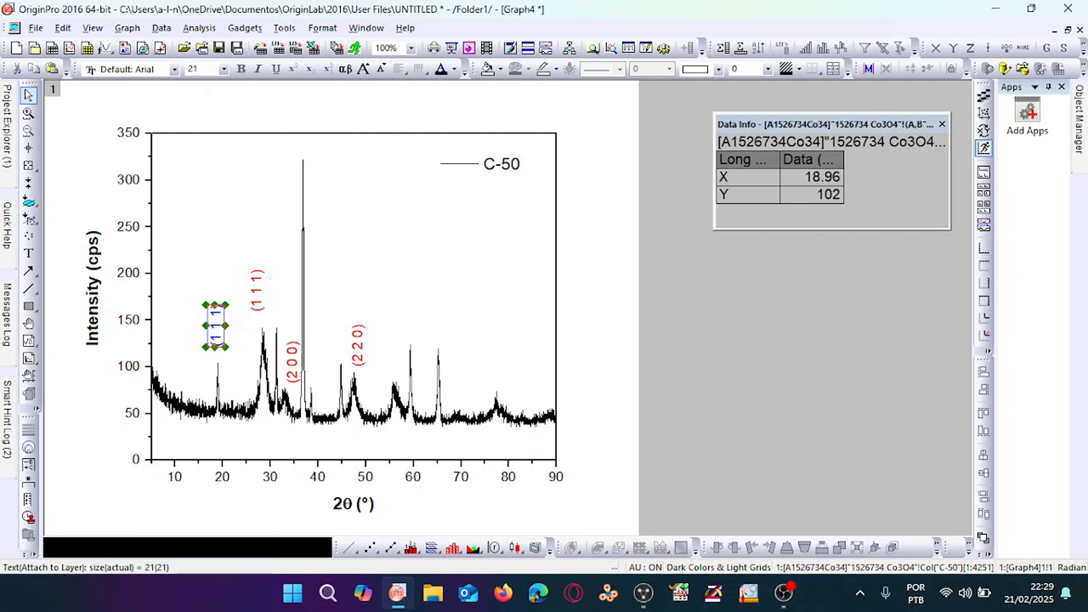
pyautogui.moveTo(218, 319); pyautogui.dragTo(284, 319)
pyautogui.click(724, 437)
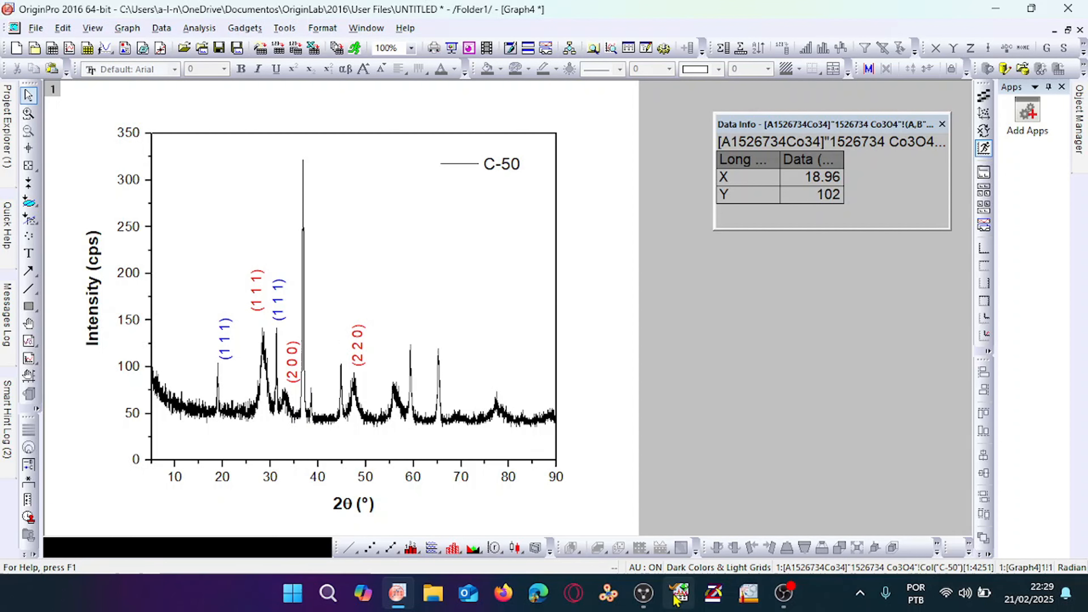
# Step: Compare the C-50 peak near 31° with the 1526734 pattern and change its blue label to (2 2 0)
pyautogui.click(644, 593)
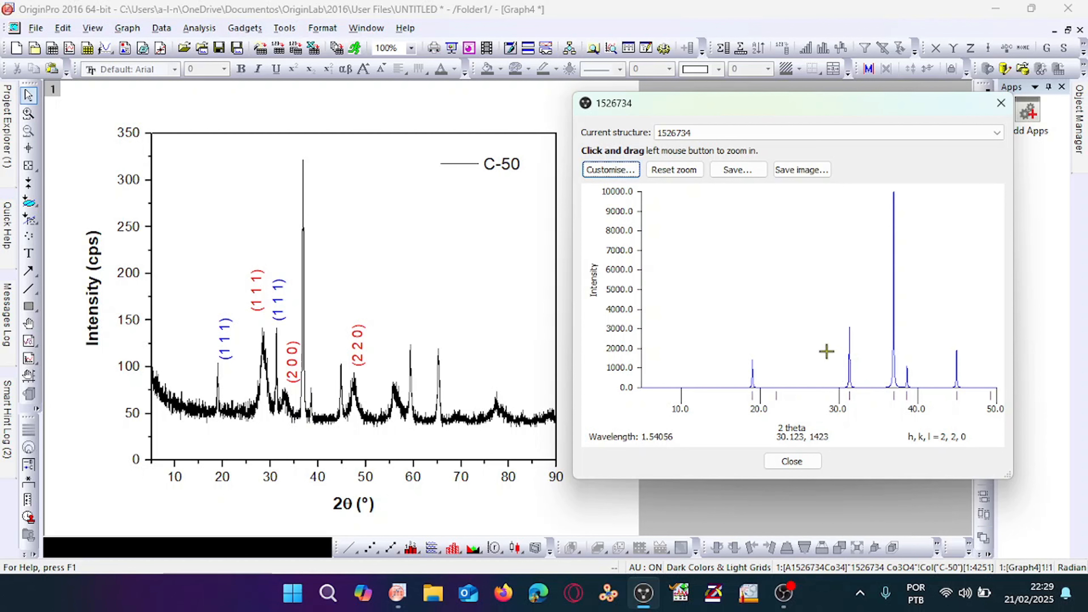
pyautogui.click(29, 166)
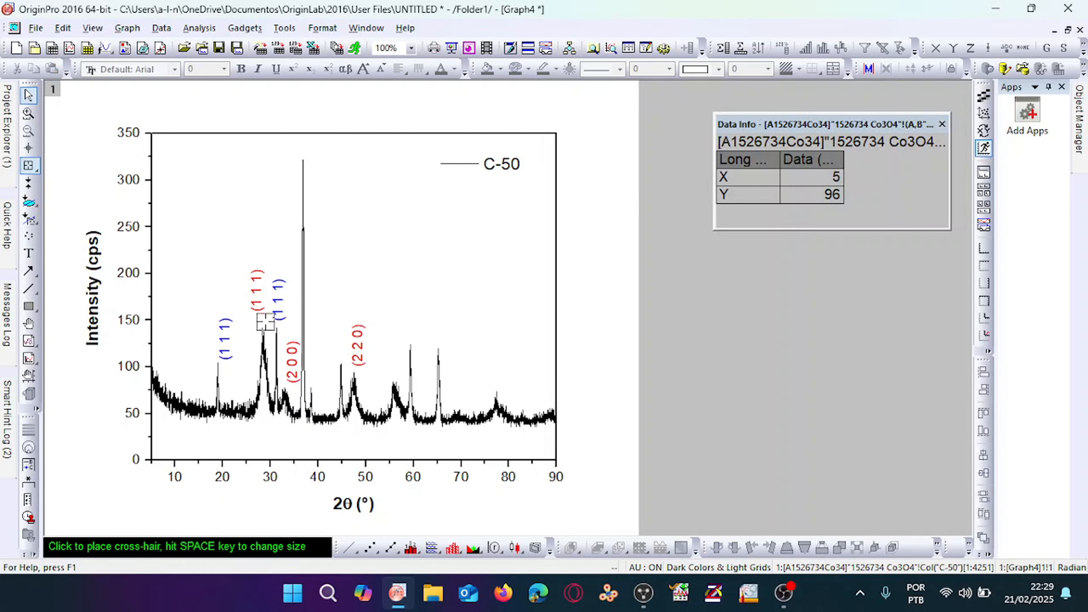
pyautogui.click(276, 331)
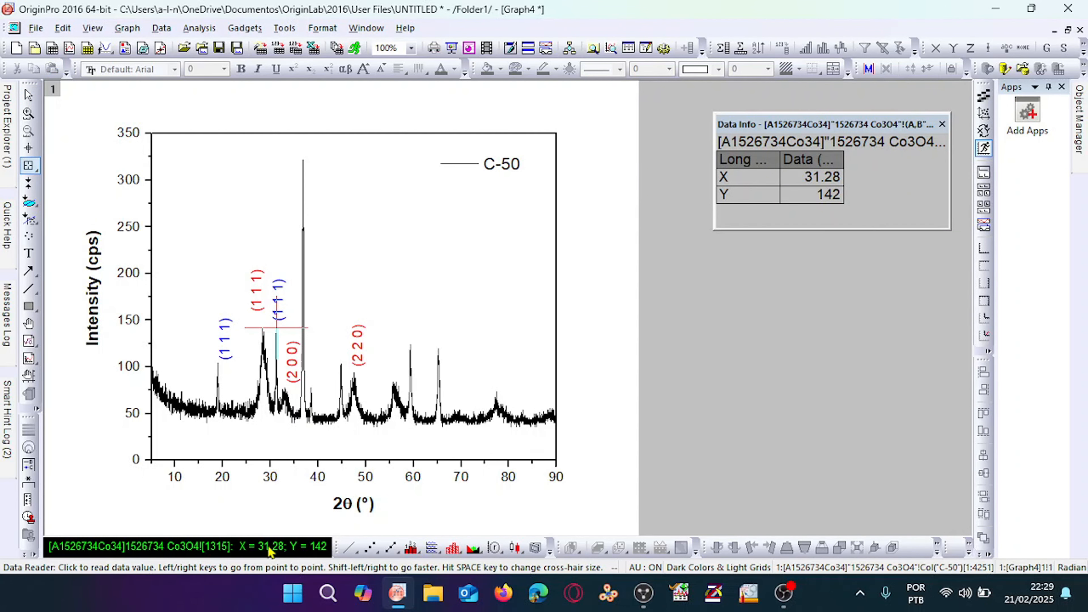
pyautogui.click(644, 594)
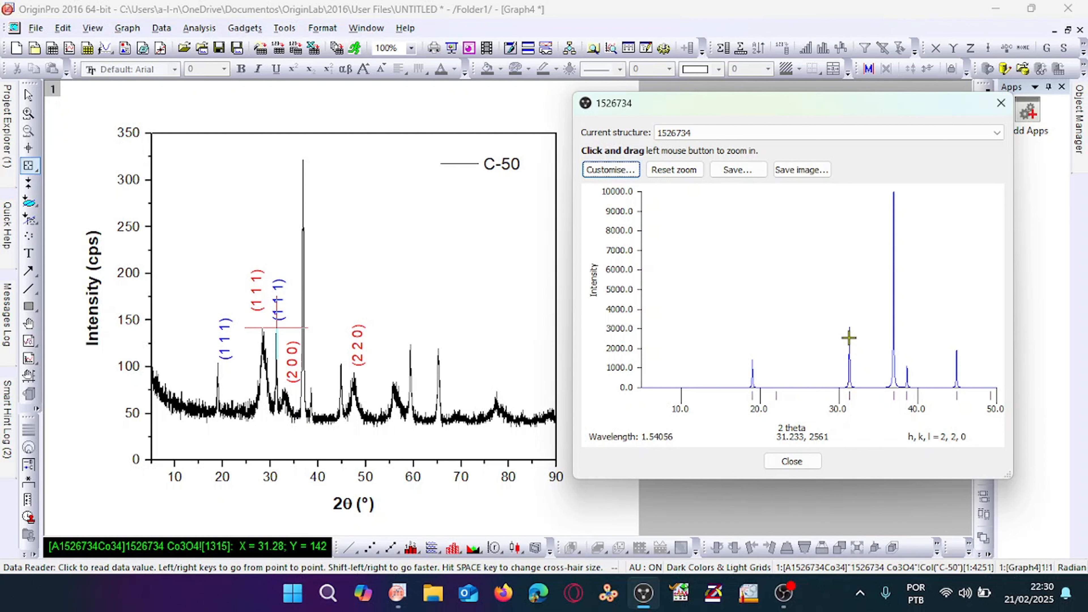
pyautogui.click(28, 95)
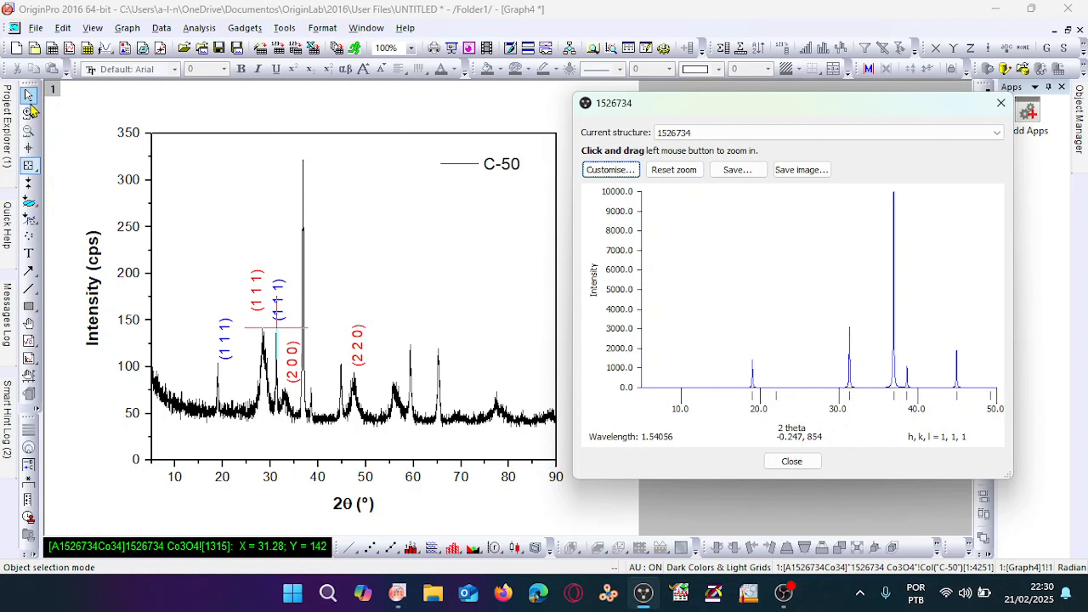
pyautogui.doubleClick(278, 304)
pyautogui.click(277, 331)
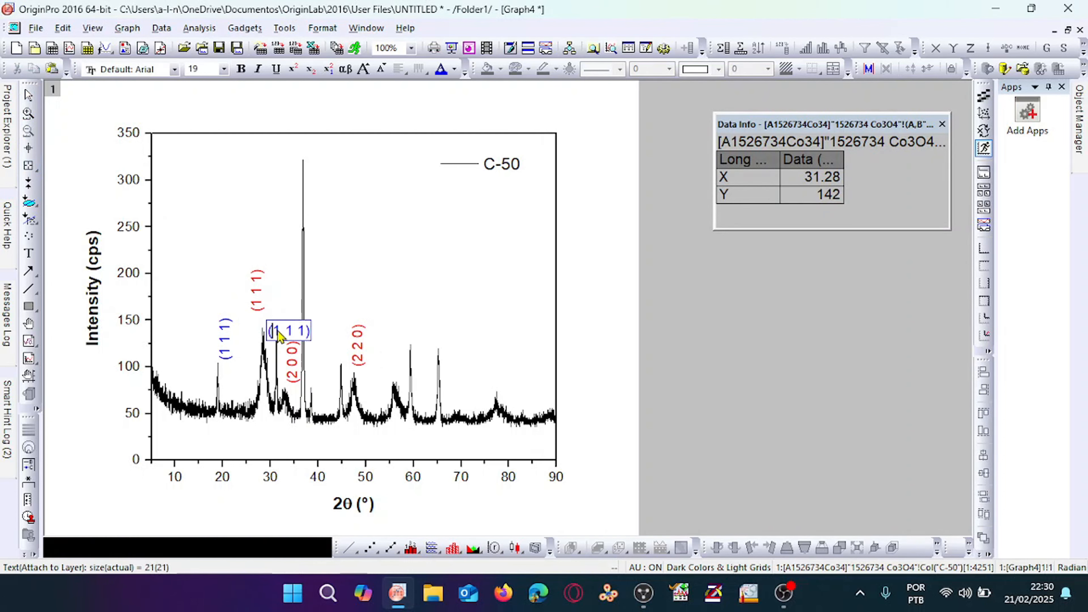
pyautogui.moveTo(277, 331); pyautogui.dragTo(308, 336)
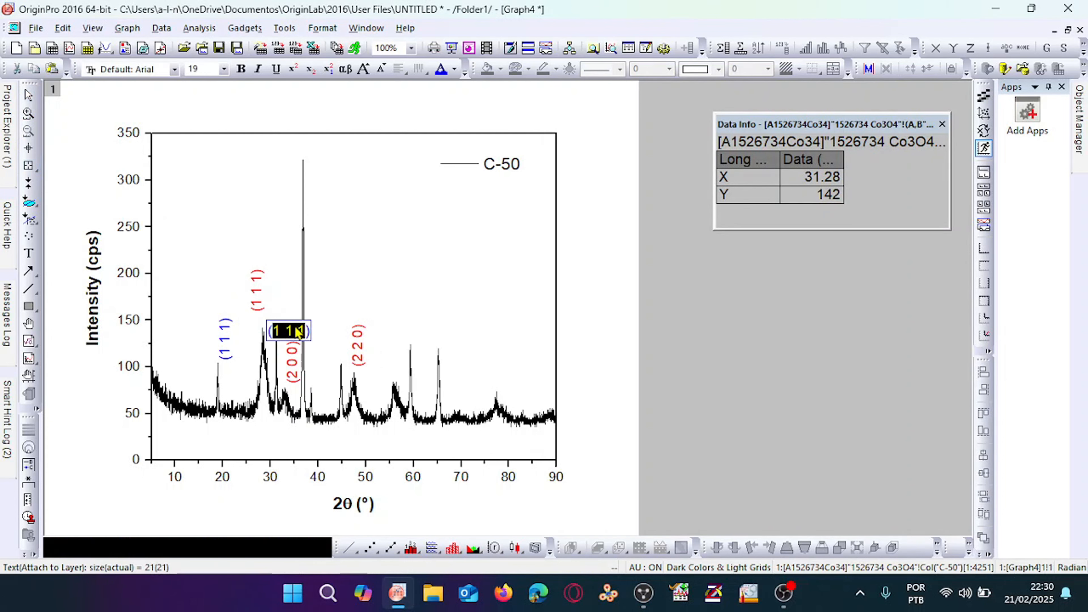
pyautogui.write('2 2 0')
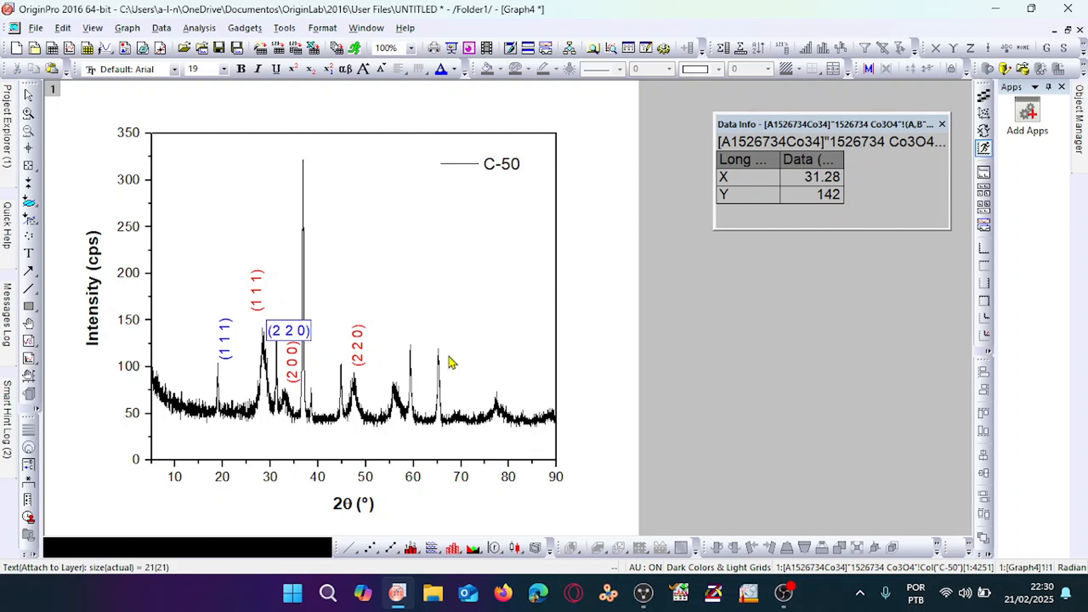
pyautogui.click(779, 410)
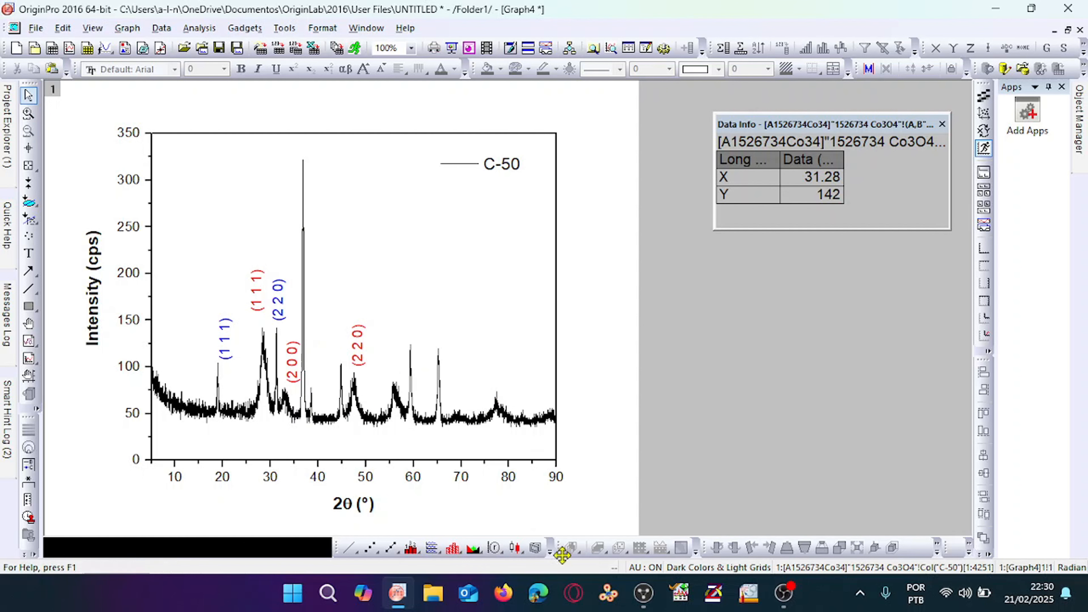
# Step: Check the tallest C-50 peak near 37° and place a copy of the blue label beside it reading (3 1 1)
pyautogui.click(643, 593)
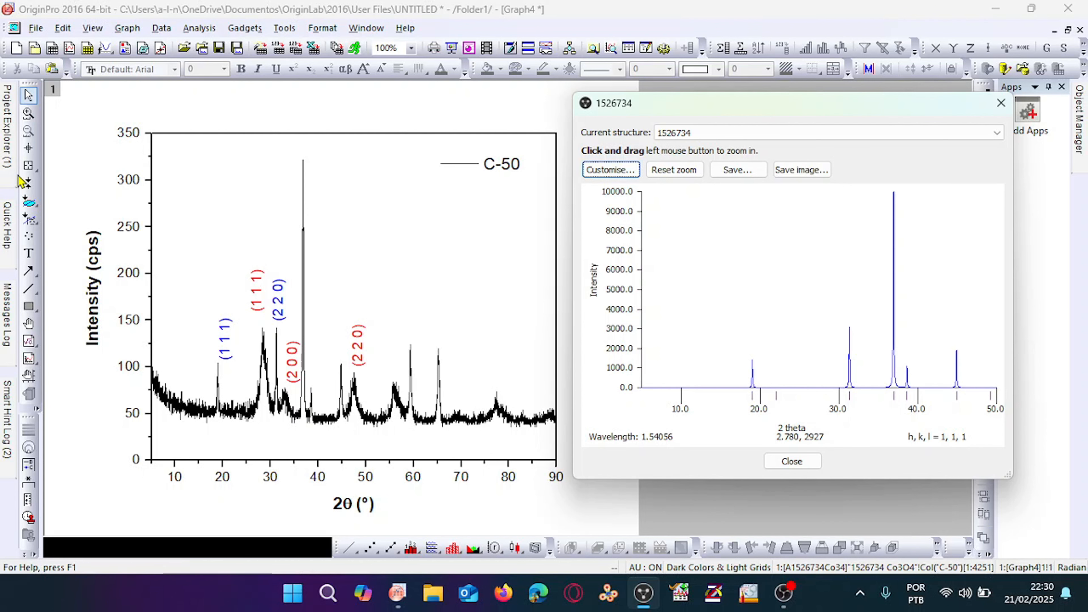
pyautogui.click(28, 165)
pyautogui.click(296, 192)
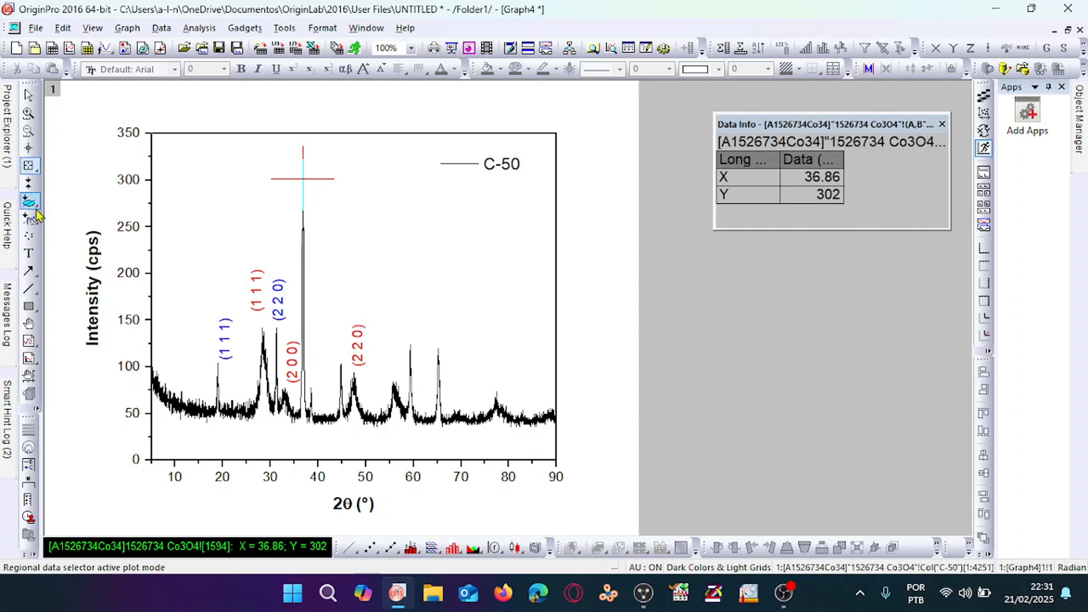
pyautogui.click(28, 96)
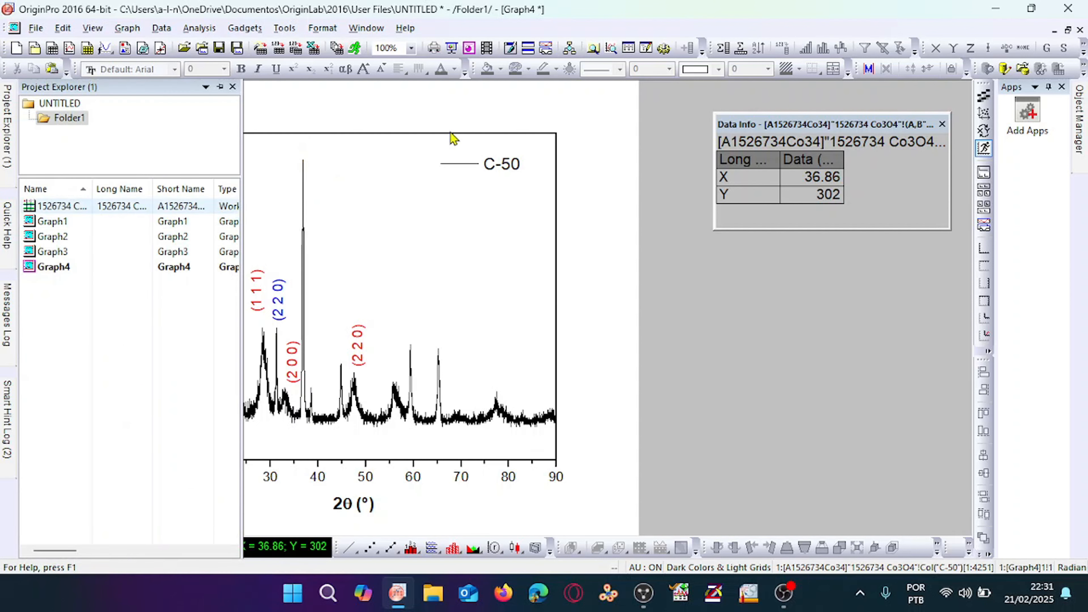
pyautogui.click(278, 300)
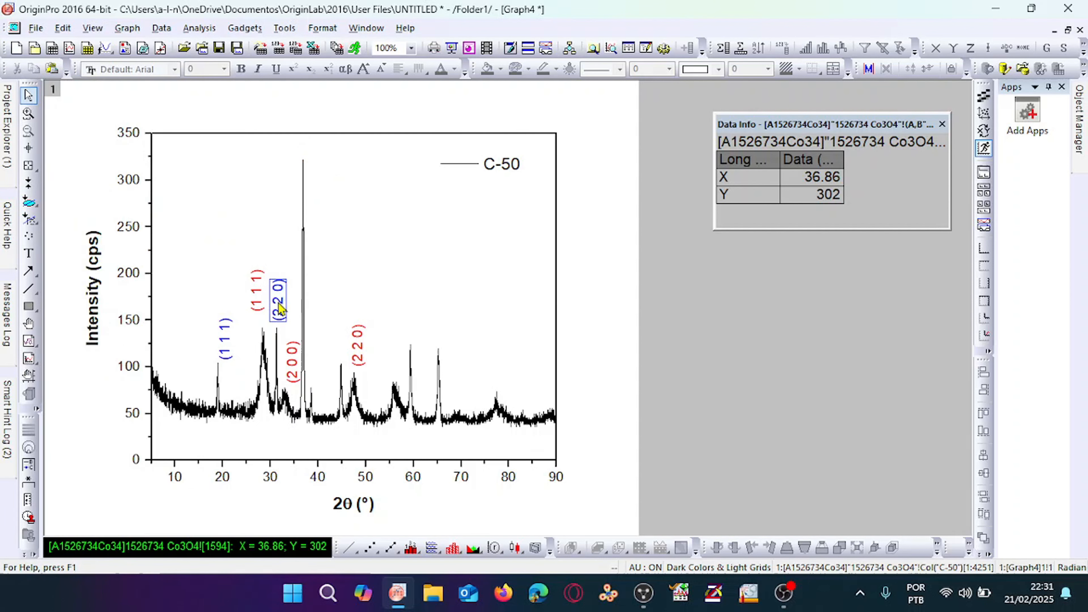
pyautogui.moveTo(279, 300); pyautogui.dragTo(315, 193)
pyautogui.doubleClick(315, 193)
pyautogui.moveTo(311, 207); pyautogui.dragTo(338, 208)
pyautogui.write('3 1 1')
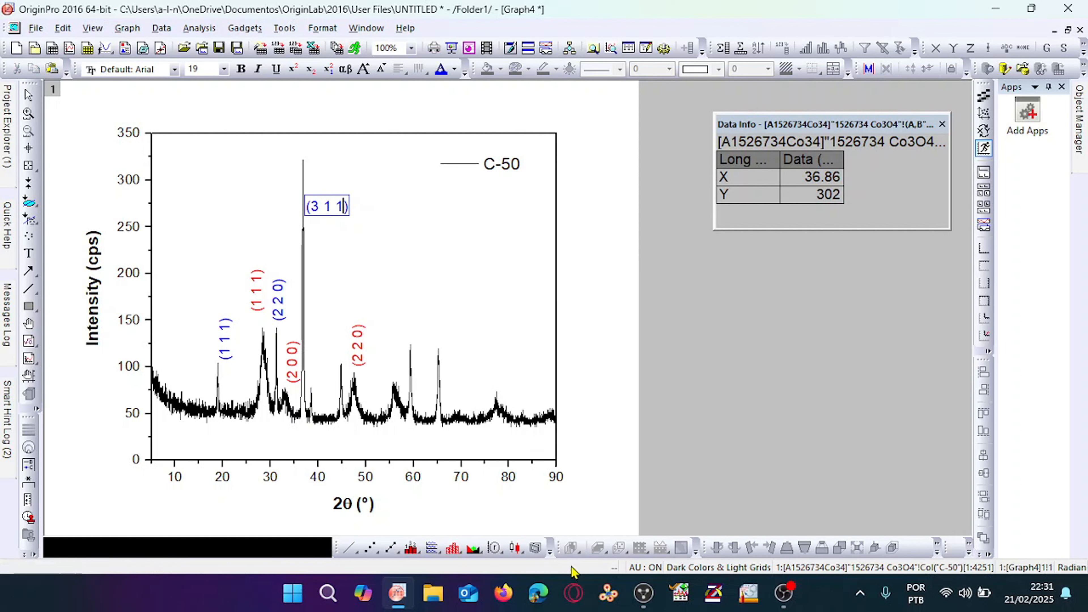
# Step: Check the small peak near 39° against the 1526734 pattern and label it with a blue copy reading (2 2 2)
pyautogui.click(644, 593)
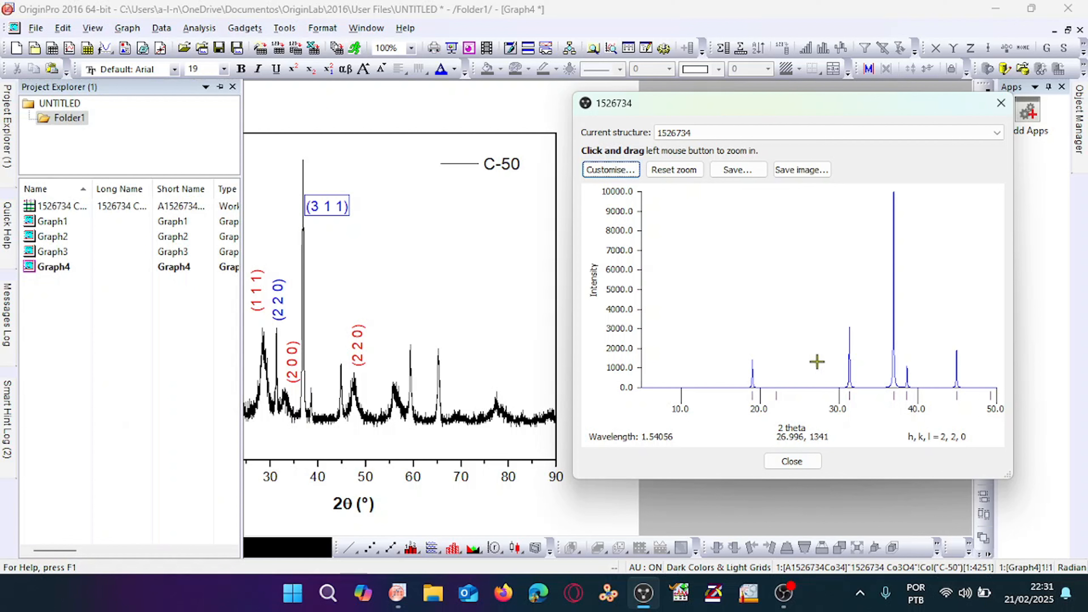
pyautogui.click(28, 166)
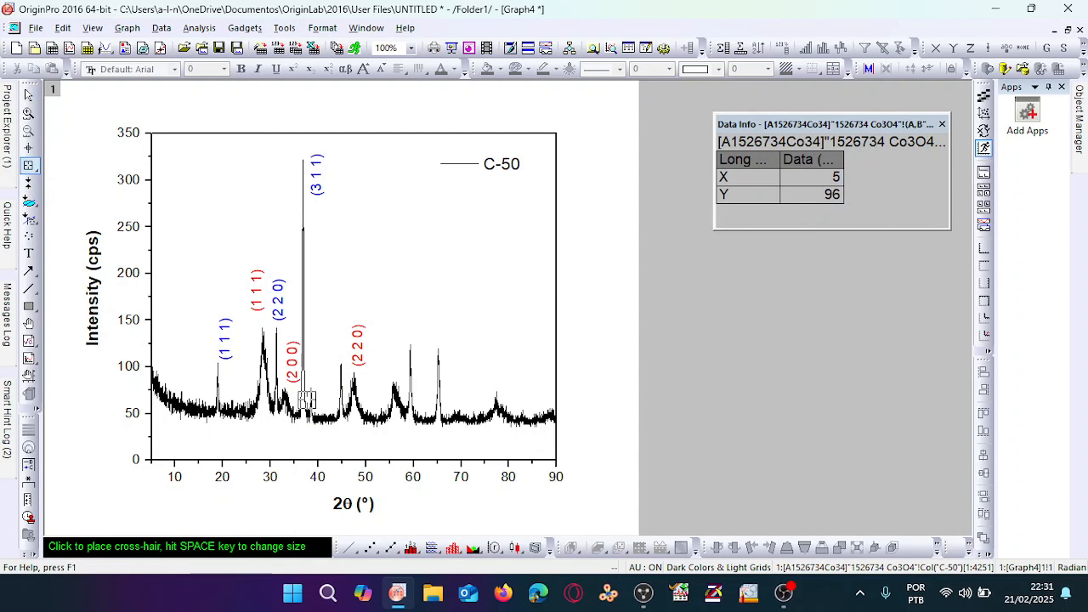
pyautogui.click(310, 387)
pyautogui.click(28, 96)
pyautogui.moveTo(317, 176); pyautogui.dragTo(344, 398)
pyautogui.doubleClick(317, 373)
pyautogui.write('2 2 2')
pyautogui.click(744, 496)
# Step: Read the peak near 45° and place a copy of the blue label above it reading (4 0 0)
pyautogui.click(28, 166)
pyautogui.click(340, 364)
pyautogui.click(29, 95)
pyautogui.write('(3 1 1)')
pyautogui.doubleClick(341, 350)
pyautogui.moveTo(317, 175); pyautogui.dragTo(336, 368)
pyautogui.write('4 0 0')
pyautogui.click(603, 382)
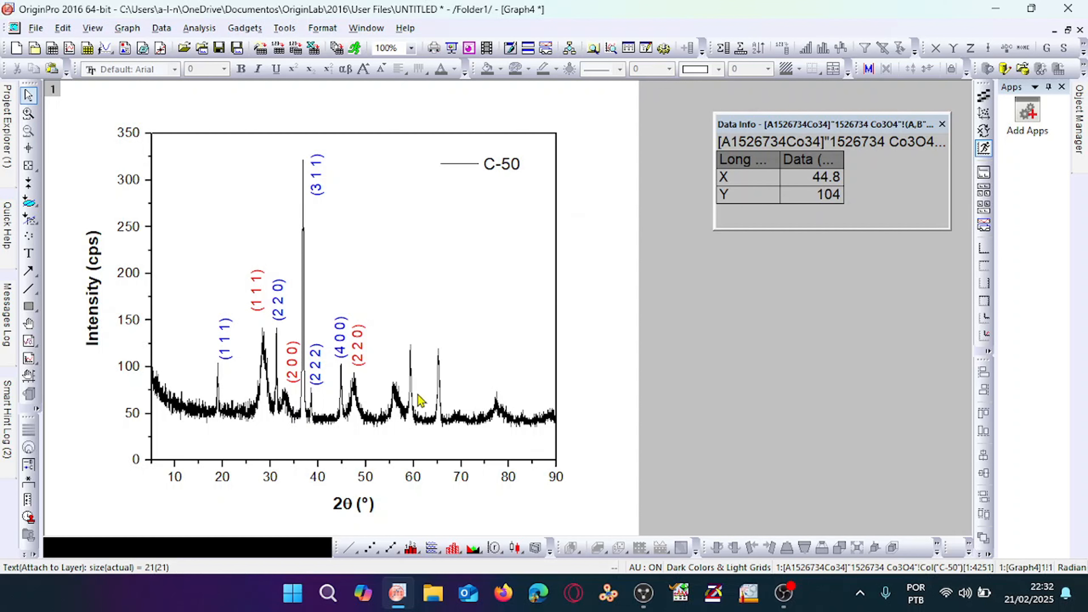
# Step: Replace the legend's text code with C-50 and add a second line CeO2 4343161 with the 2 as subscript
pyautogui.doubleClick(512, 165)
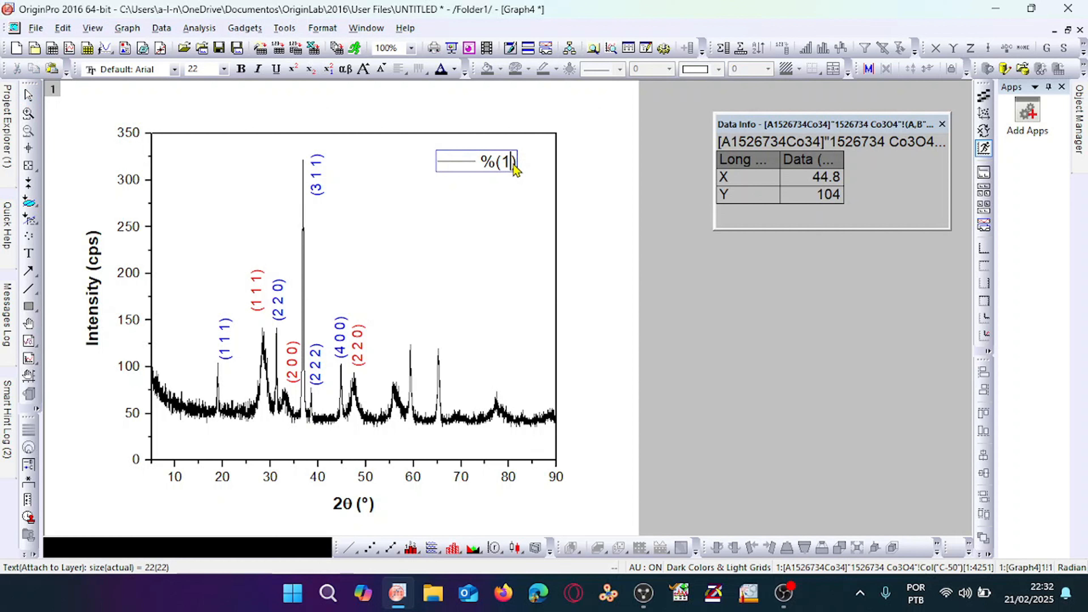
pyautogui.moveTo(478, 168); pyautogui.dragTo(528, 171)
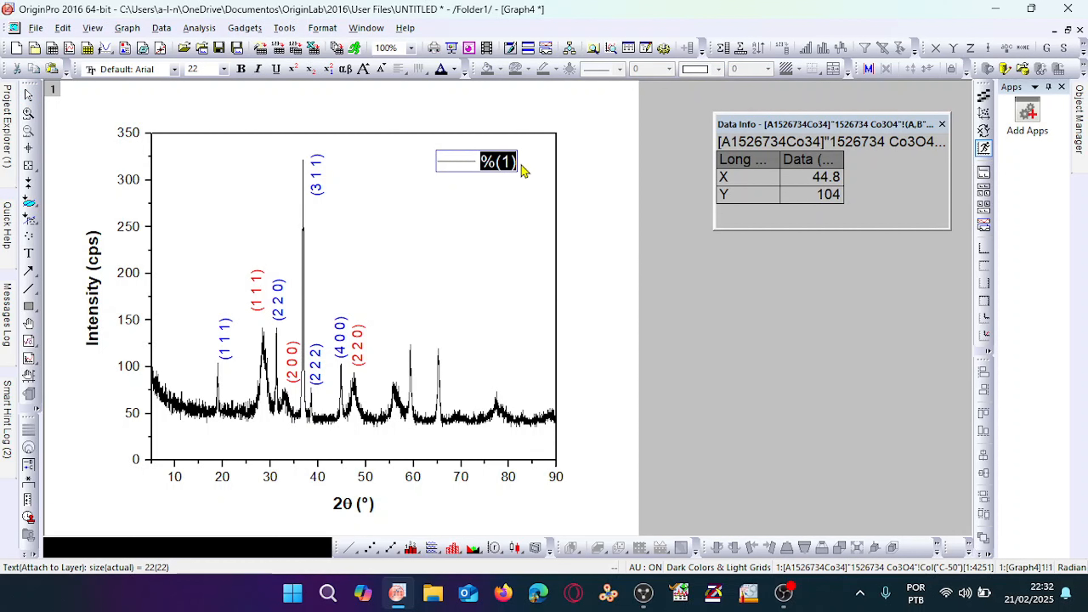
pyautogui.write('C-50')
pyautogui.press('Return')
pyautogui.write('CeO2')
pyautogui.hotkey('shift', 'Left')
pyautogui.hotkey('ctrl', '=')
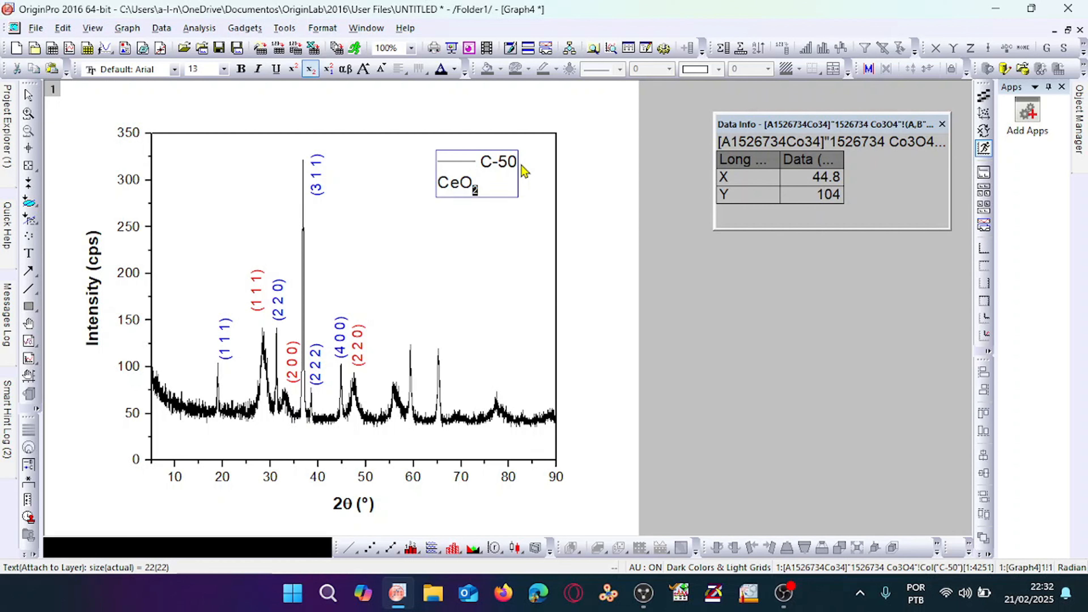
pyautogui.press('Right')
pyautogui.hotkey('ctrl', '=')
pyautogui.write('4343')
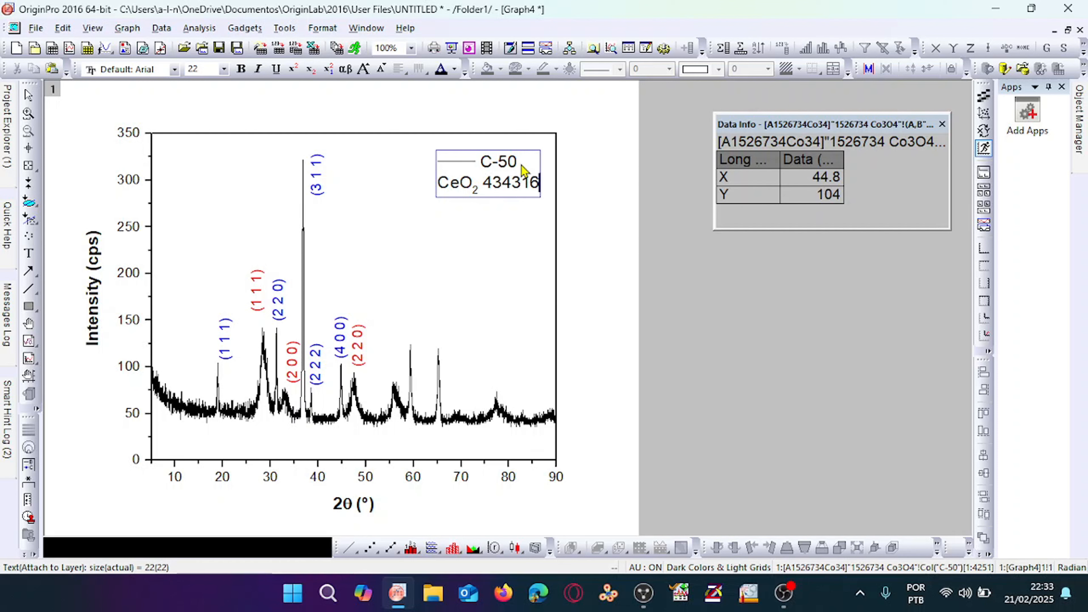
# Step: Color the legend's CeO2 4343161 line red
pyautogui.moveTo(522, 183); pyautogui.dragTo(511, 182)
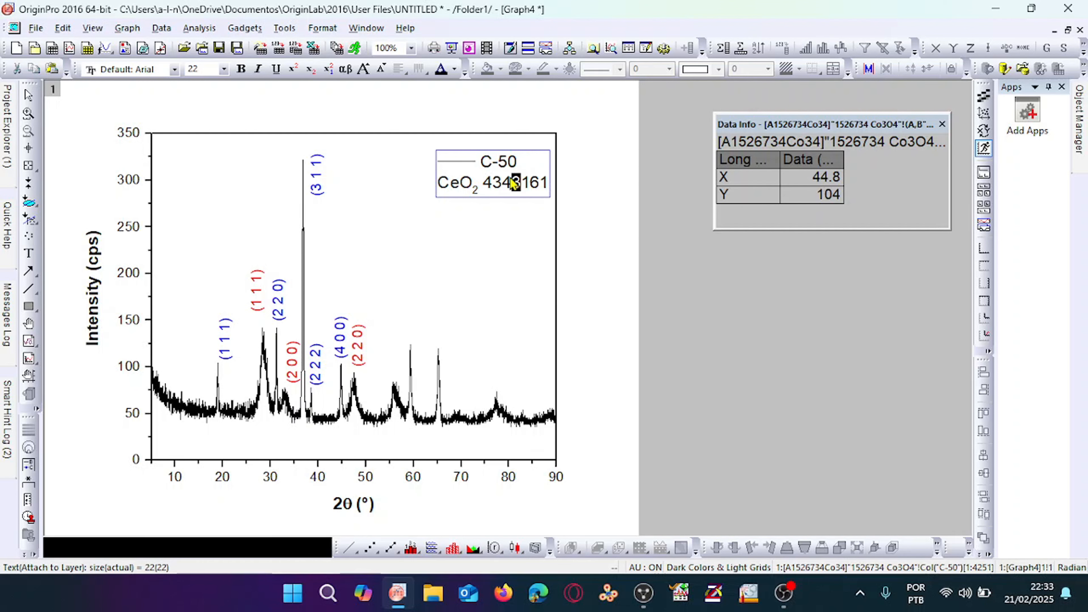
pyautogui.moveTo(444, 186); pyautogui.dragTo(556, 199)
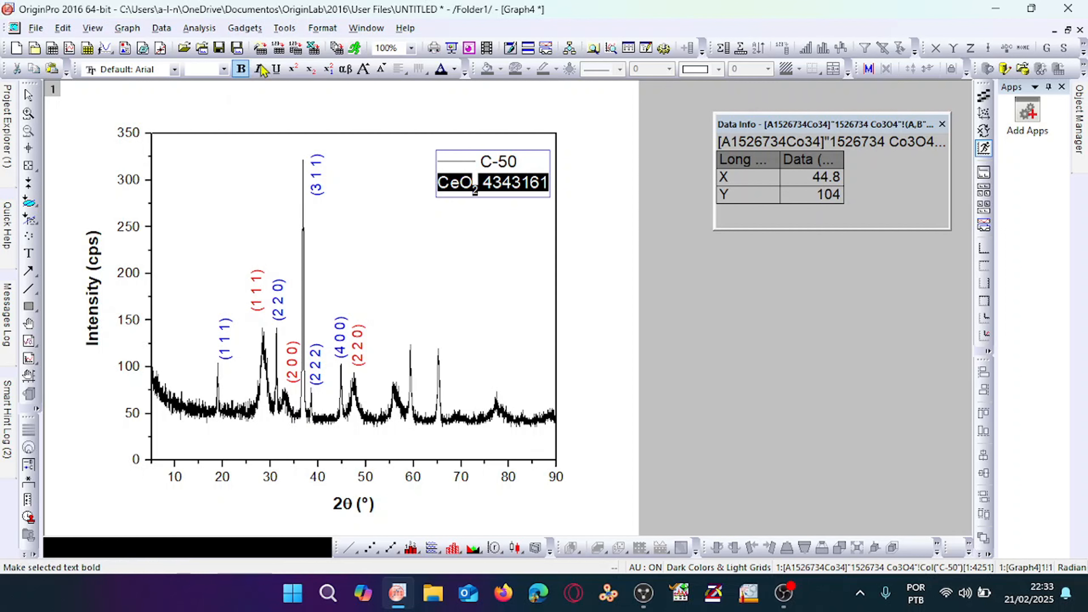
pyautogui.click(457, 71)
pyautogui.click(458, 131)
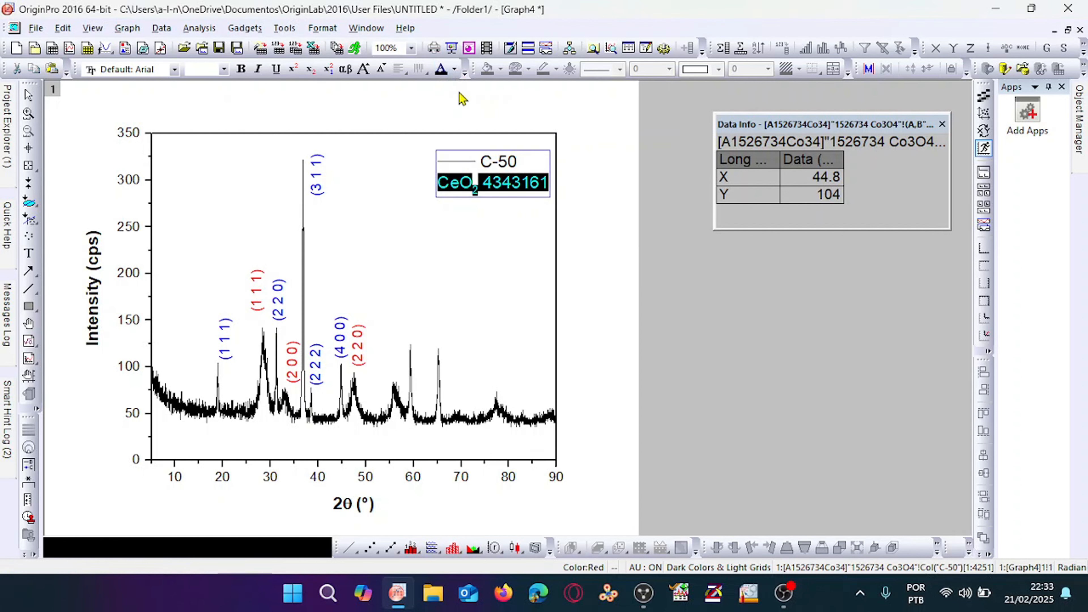
# Step: Add a third legend line Co3O4 and format the 3 and the 4 as subscripts
pyautogui.click(549, 183)
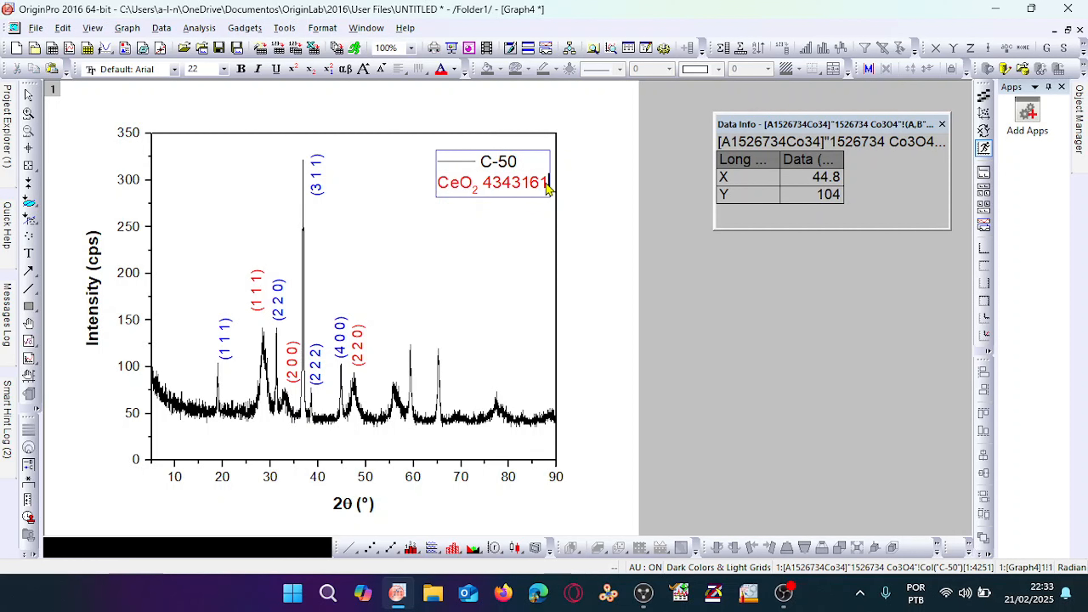
pyautogui.press('Return')
pyautogui.write('o3O4')
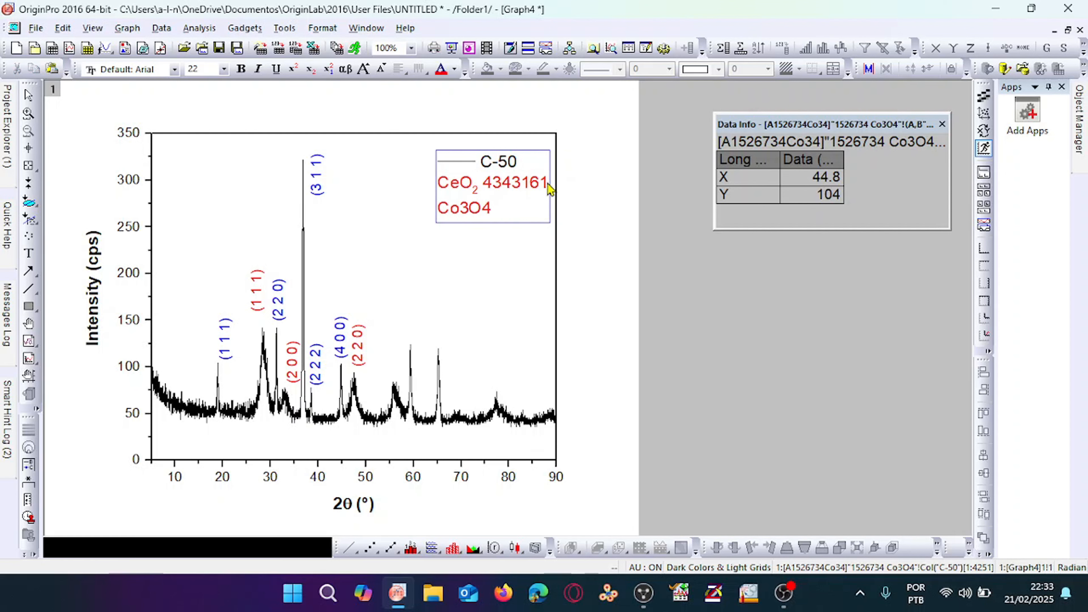
pyautogui.hotkey('shift', 'Left')
pyautogui.click(311, 69)
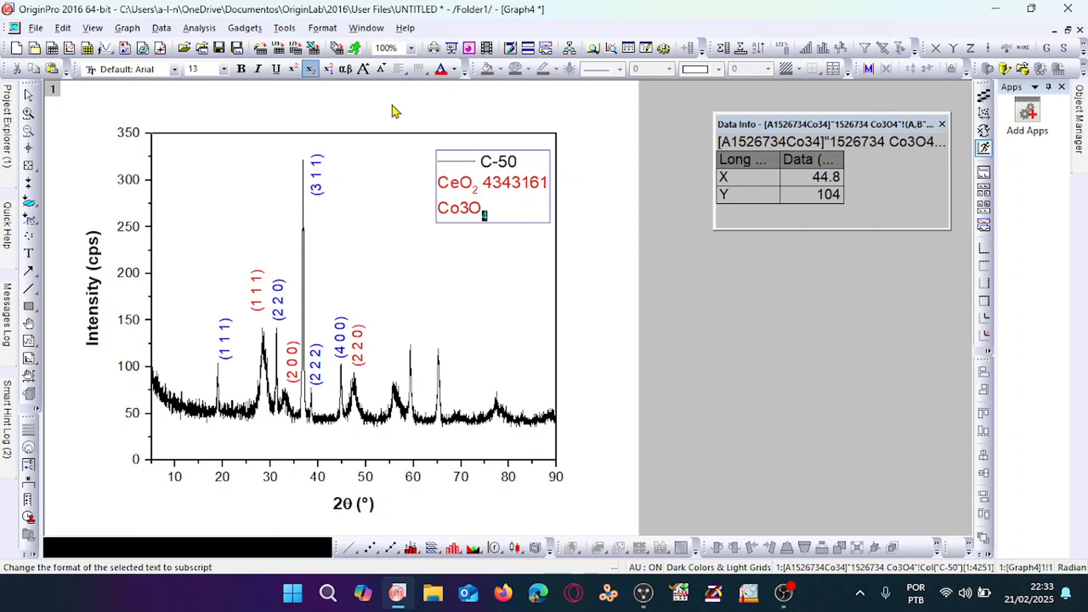
pyautogui.moveTo(462, 215); pyautogui.dragTo(470, 213)
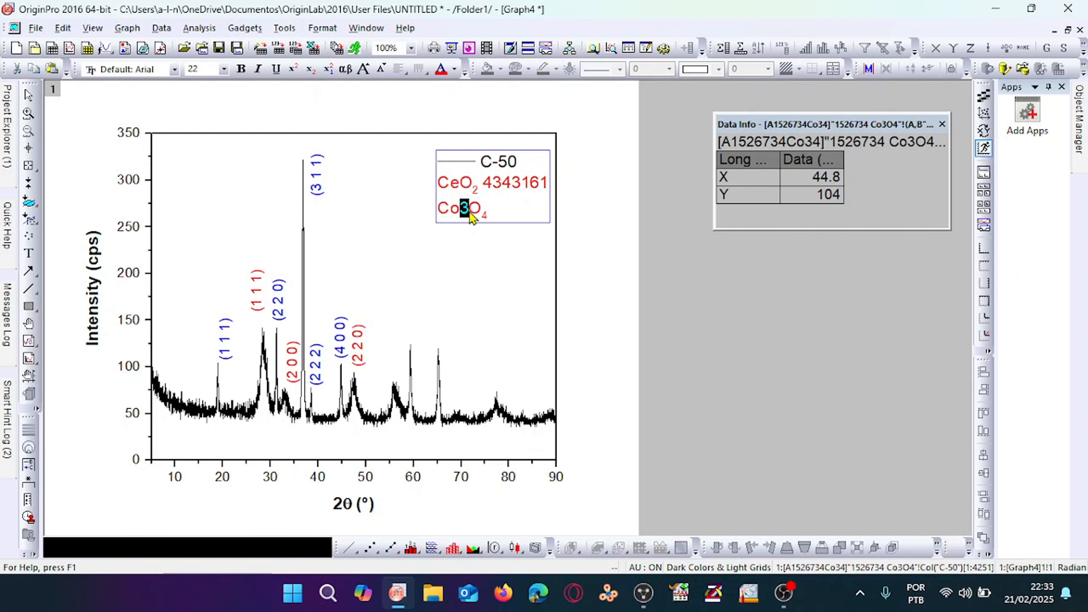
pyautogui.click(319, 76)
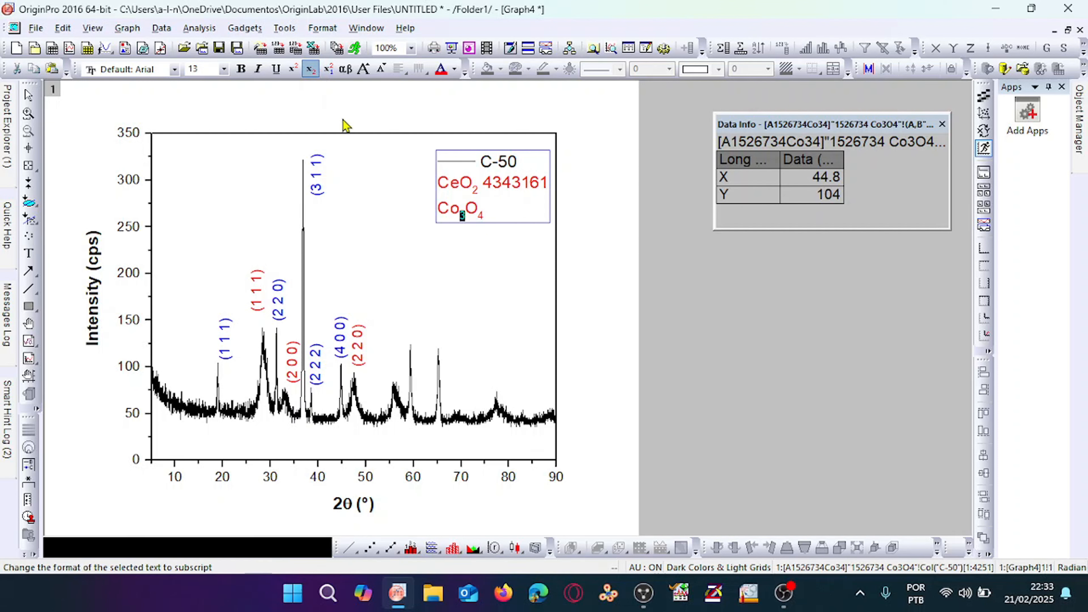
# Step: Color the legend's Co3O4 line blue and append the structure number 1526734
pyautogui.click(440, 213)
pyautogui.moveTo(439, 210); pyautogui.dragTo(486, 211)
pyautogui.click(454, 69)
pyautogui.click(479, 112)
pyautogui.click(485, 210)
pyautogui.write('1526734')
# Step: Move the legend fully inside the plot frame and make all three of its lines bold
pyautogui.moveTo(493, 184); pyautogui.dragTo(455, 178)
pyautogui.moveTo(443, 155); pyautogui.dragTo(518, 200)
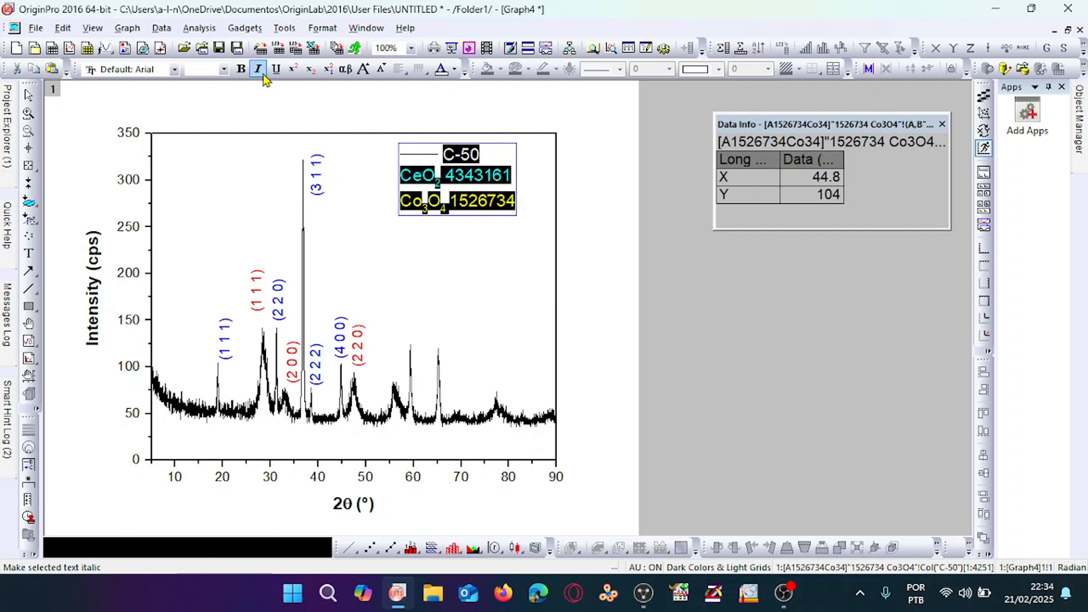
pyautogui.click(246, 74)
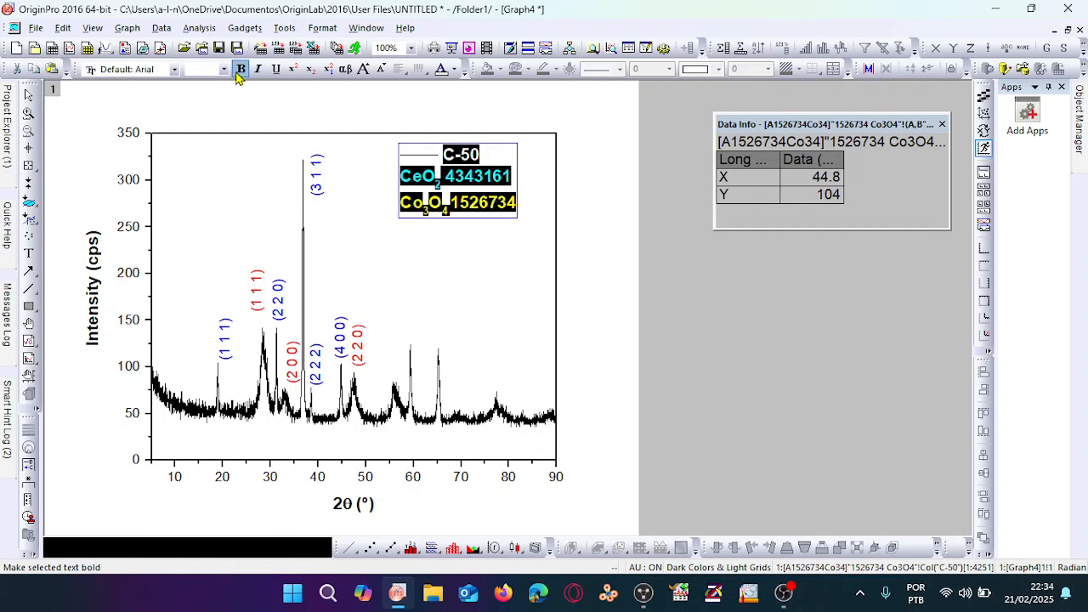
pyautogui.click(516, 225)
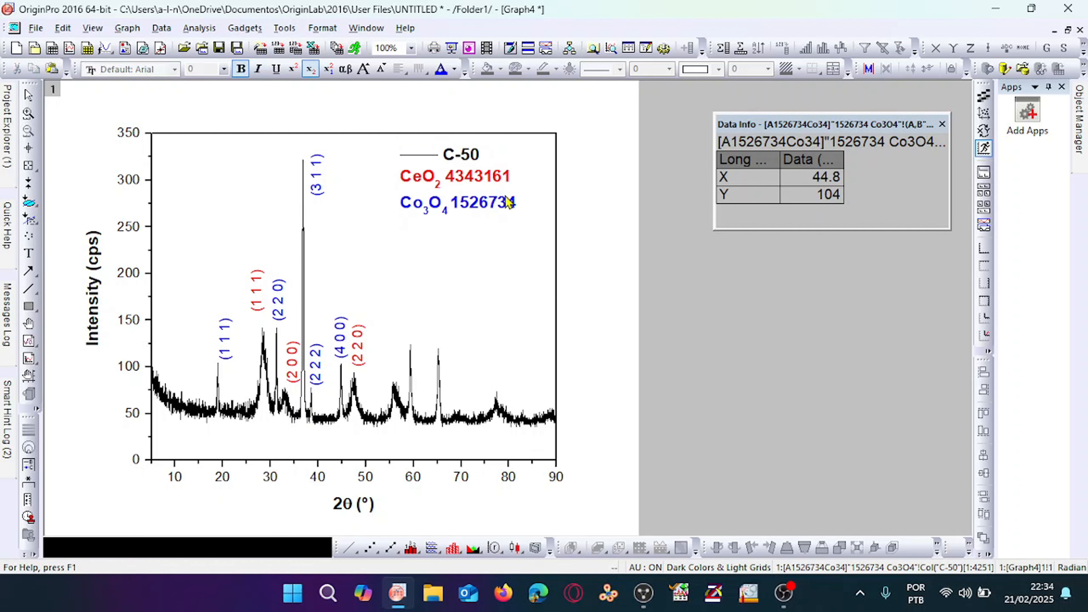
# Step: Shrink the legend to font size 19 and place it in the upper-right corner of the plot
pyautogui.click(489, 179)
pyautogui.moveTo(517, 218); pyautogui.dragTo(515, 192)
pyautogui.moveTo(486, 188); pyautogui.dragTo(522, 178)
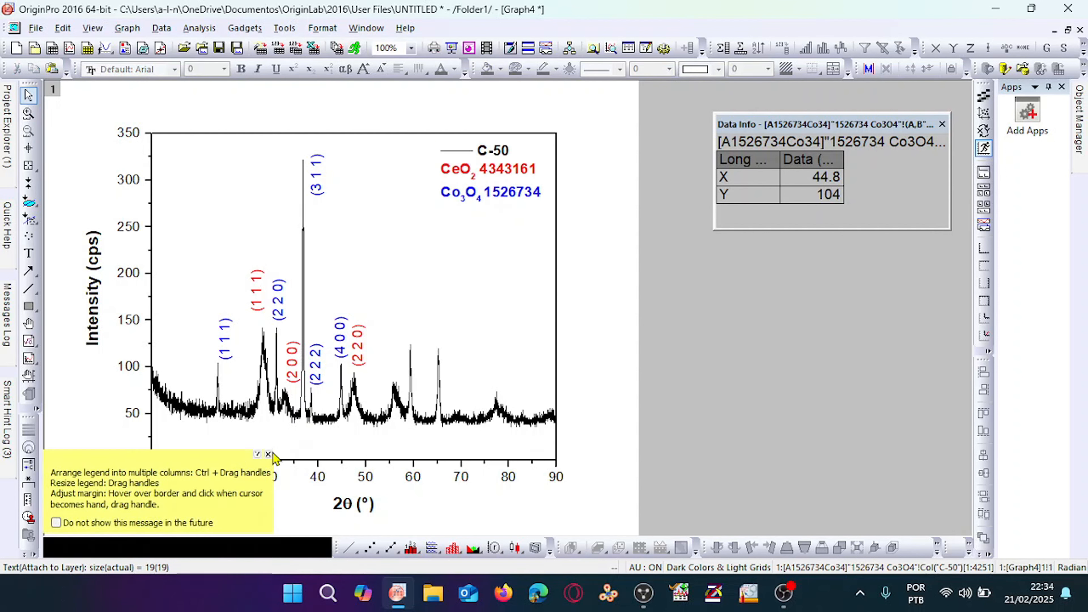